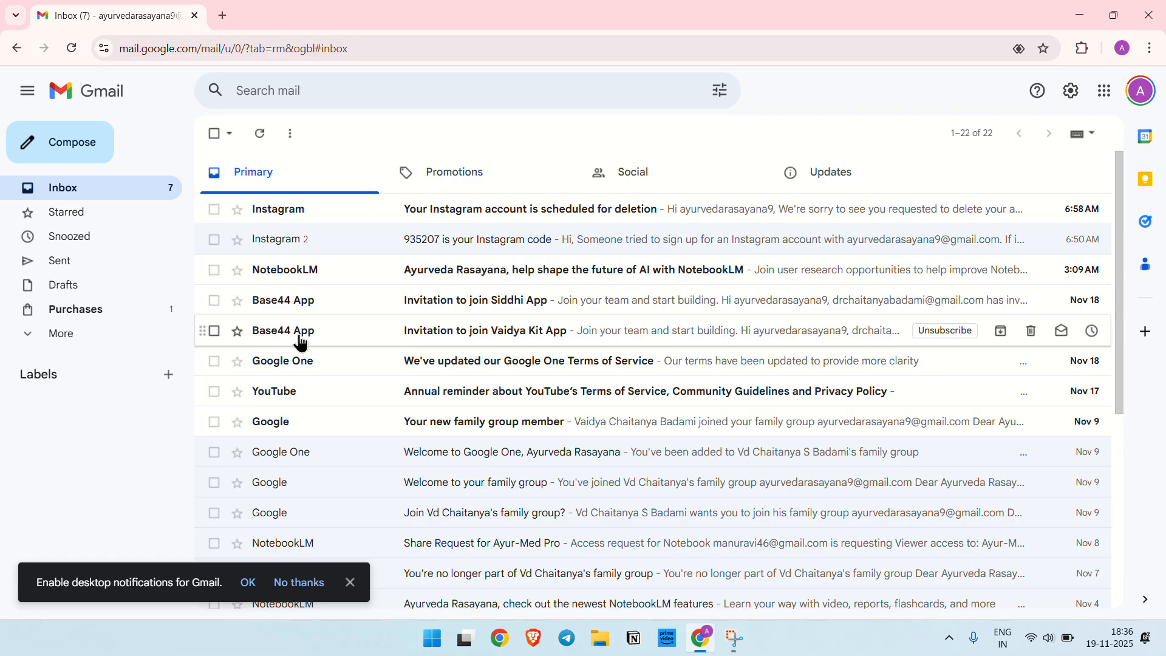
- Open the Vaidya Kit invitation email and follow its link to join the app
{"action": "left_click", "coordinate": [467, 332]}
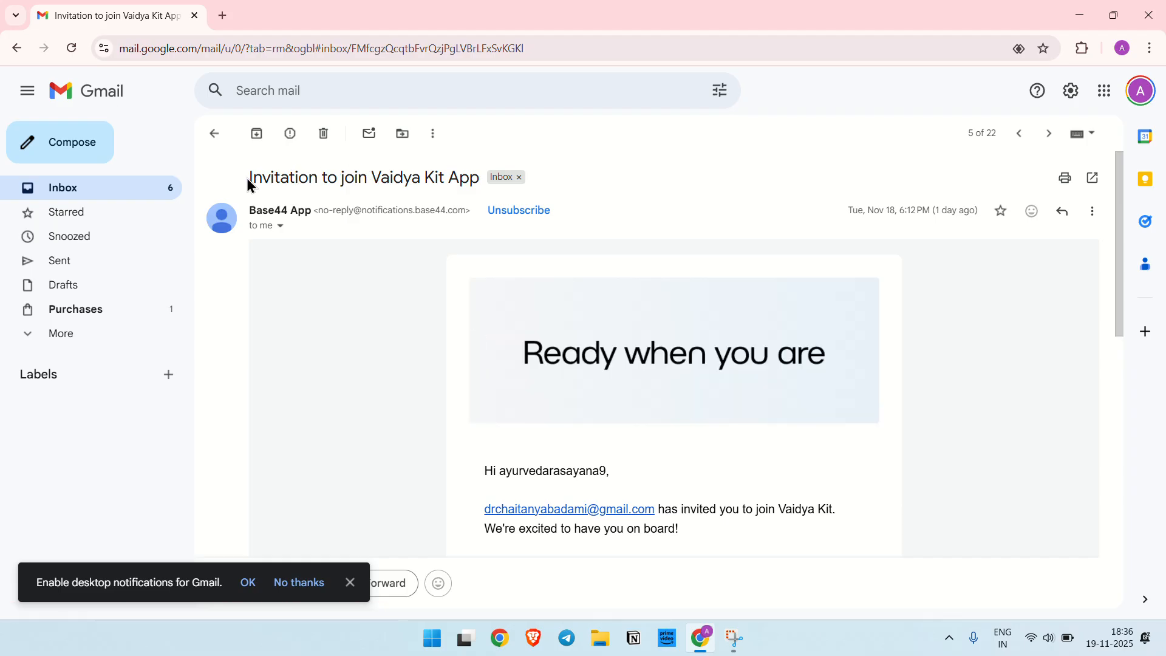
{"action": "left_click_drag", "start_coordinate": [249, 177], "coordinate": [480, 178]}
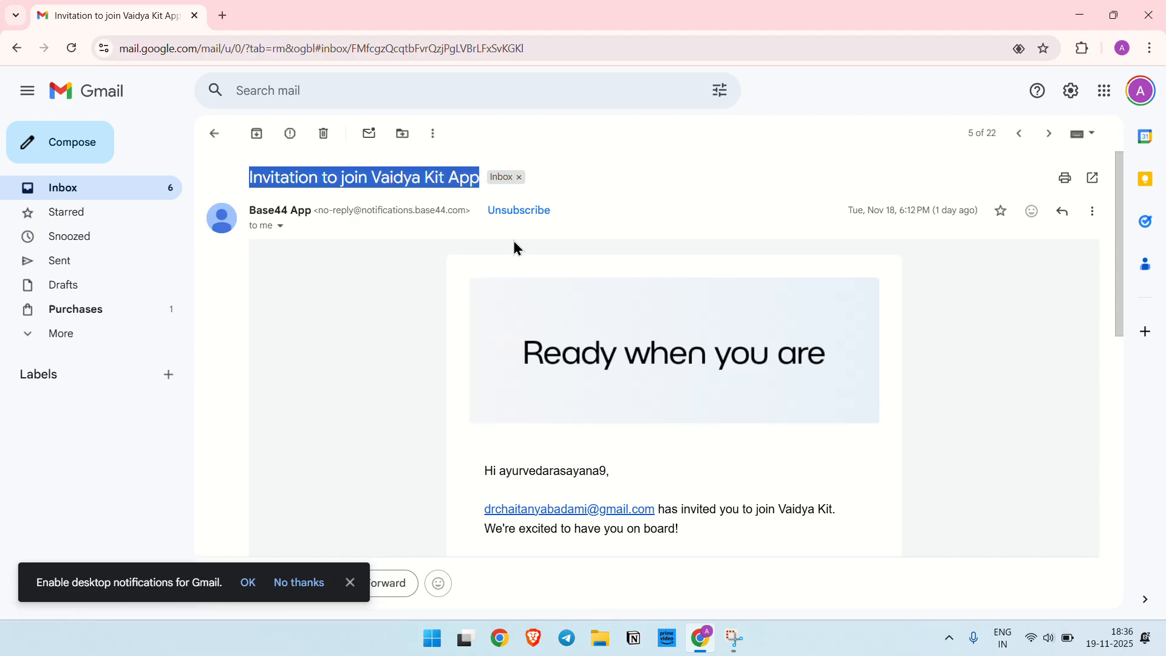
{"action": "left_click", "coordinate": [610, 413]}
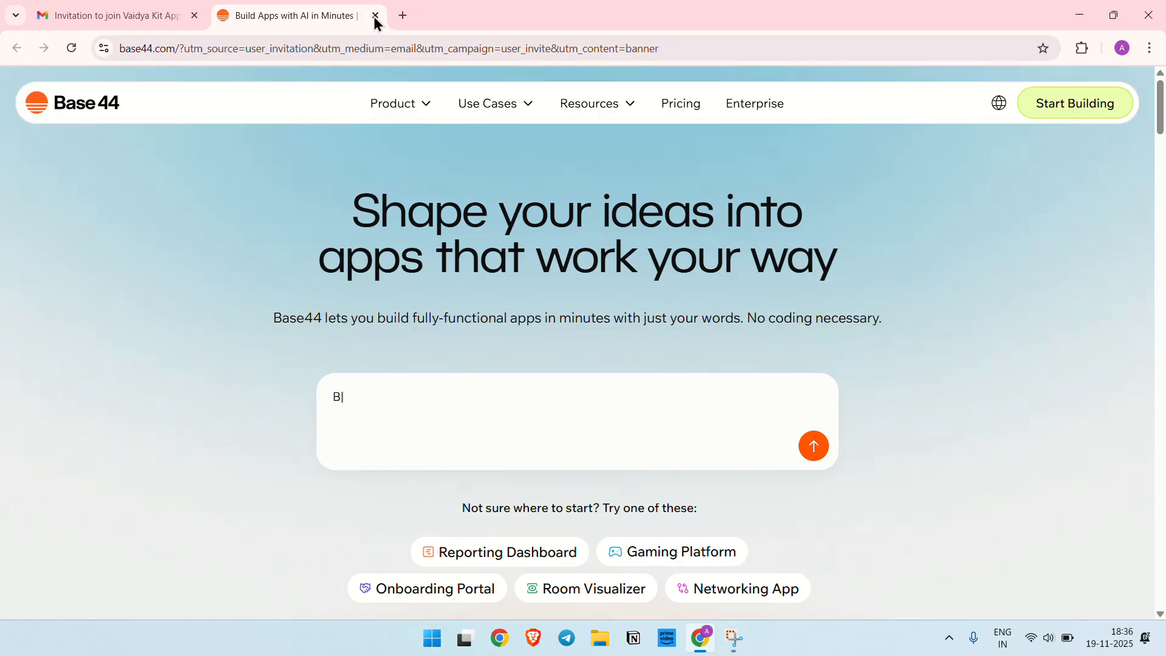
{"action": "left_click", "coordinate": [374, 19]}
{"action": "scroll", "coordinate": [625, 425], "scroll_direction": "down", "scroll_amount": 7}
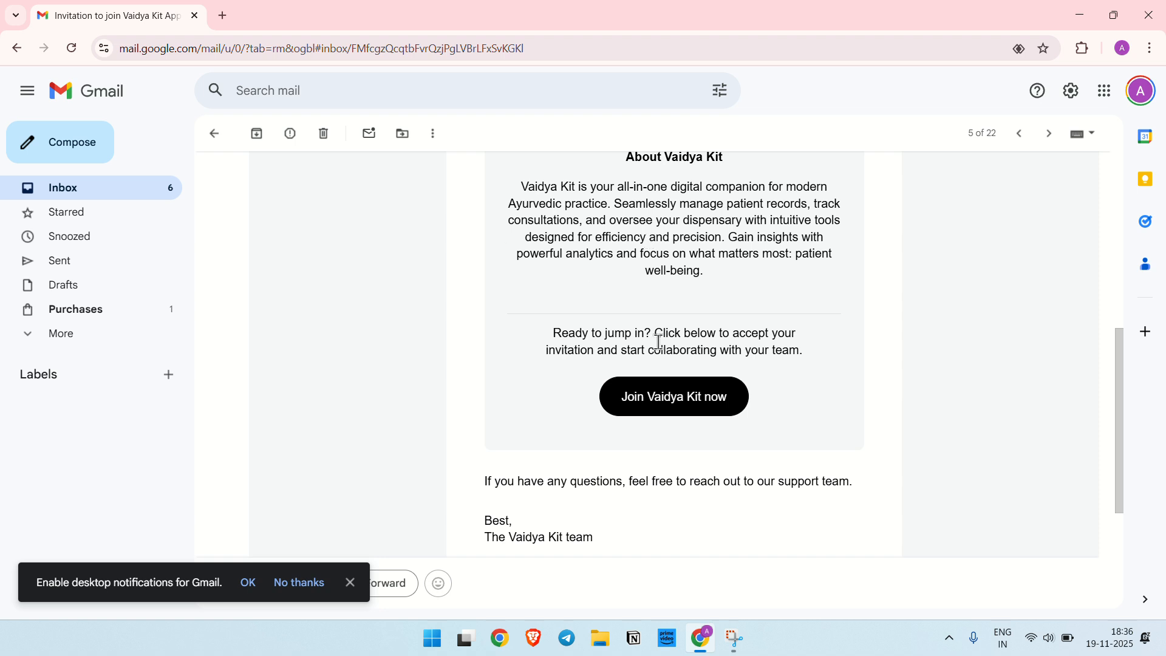
{"action": "left_click", "coordinate": [658, 413]}
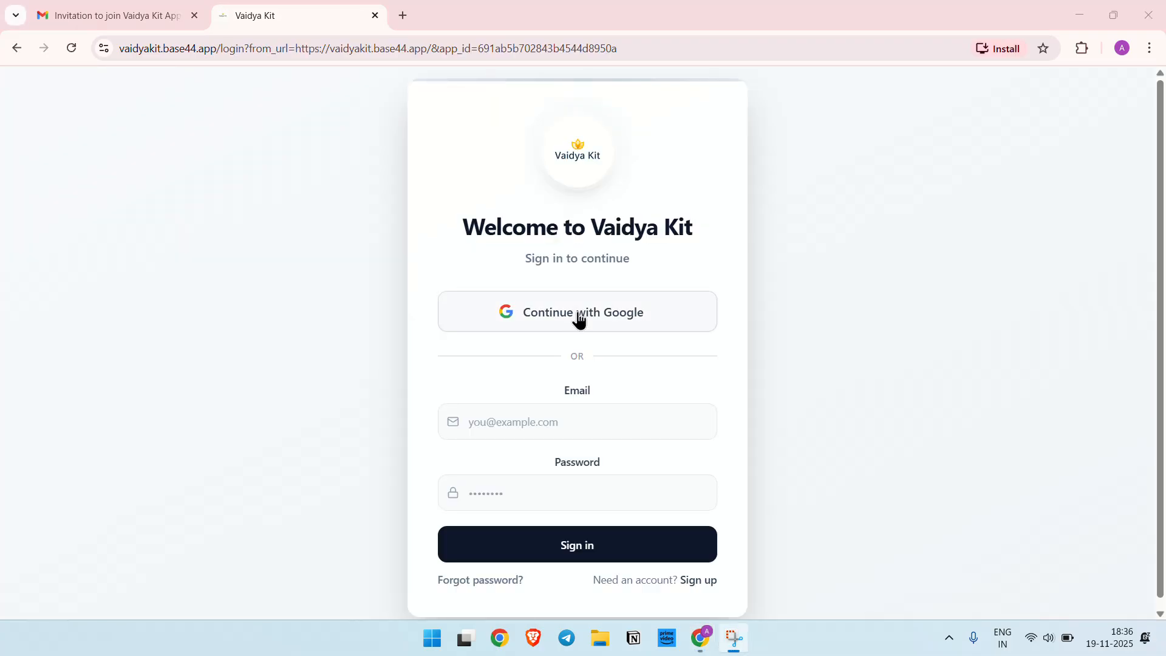
- Sign in to Vaidya Kit with the listed Google account and look over the dashboard
{"action": "left_click", "coordinate": [578, 319]}
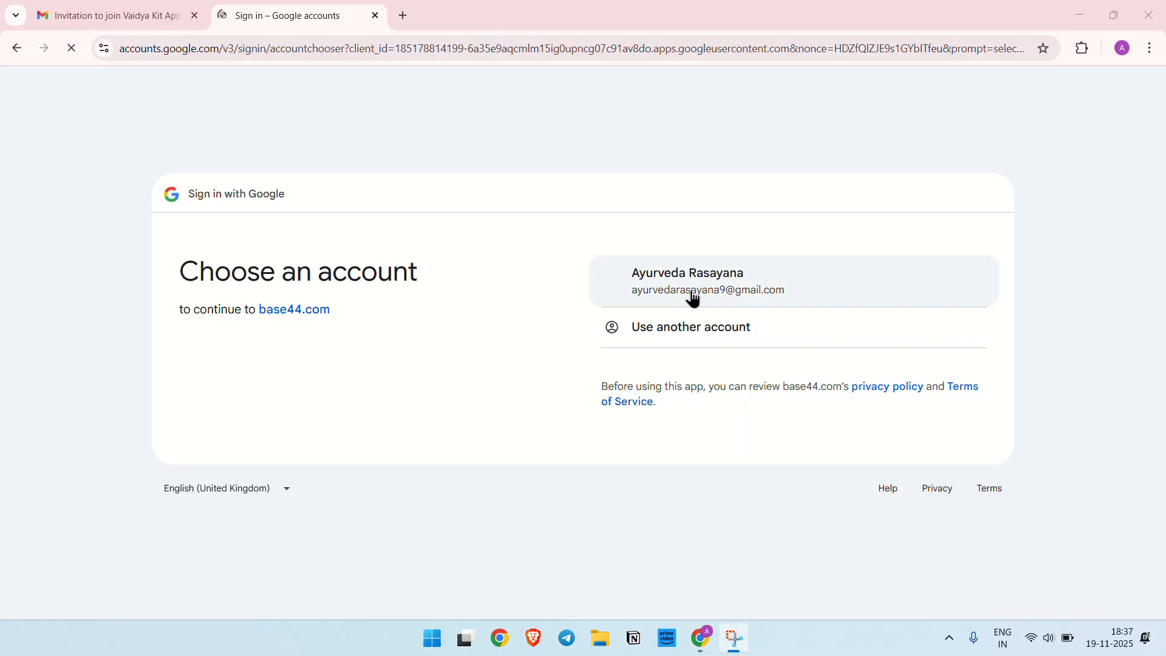
{"action": "left_click", "coordinate": [692, 297]}
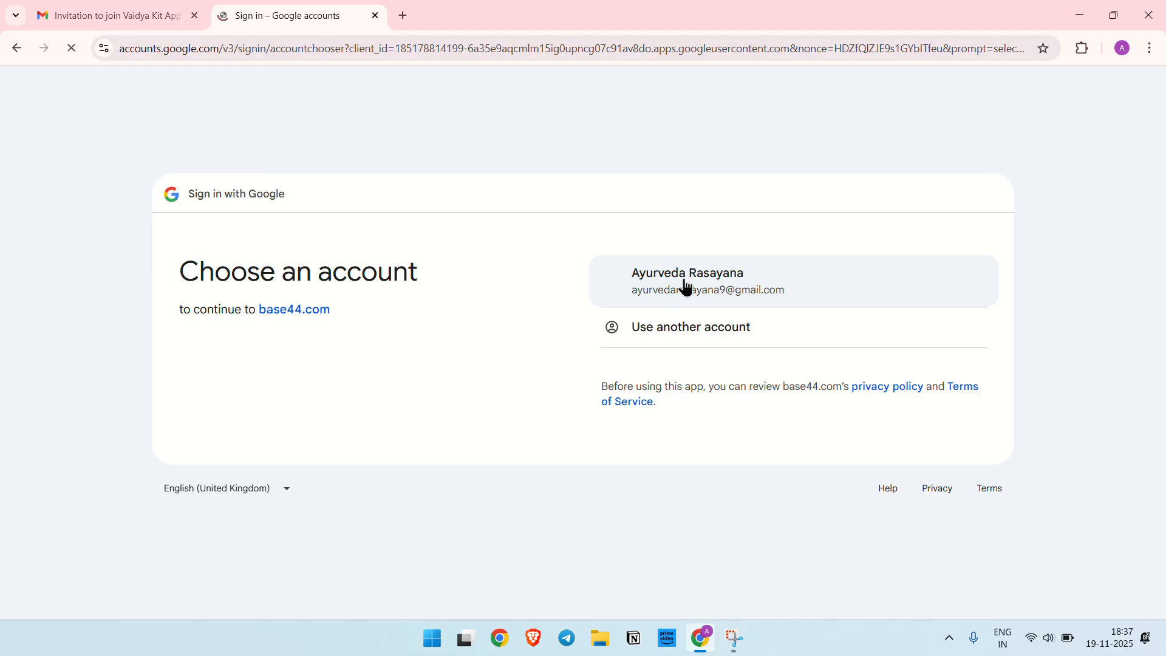
{"action": "left_click", "coordinate": [684, 280]}
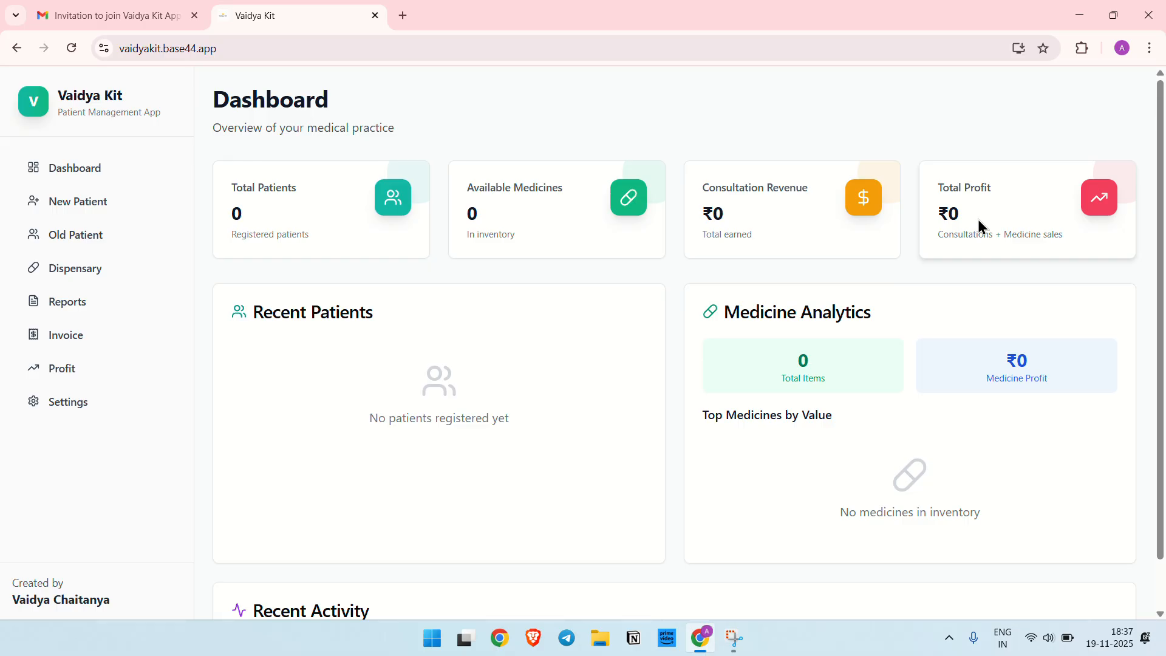
{"action": "scroll", "coordinate": [886, 288], "scroll_direction": "down", "scroll_amount": 1}
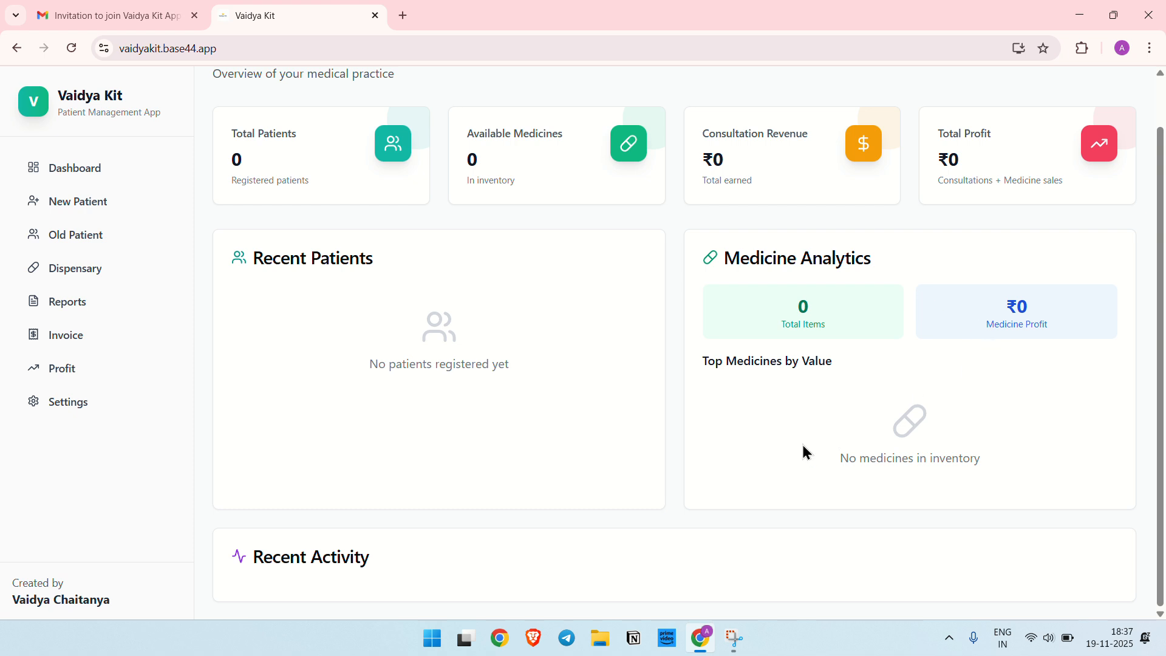
{"action": "scroll", "coordinate": [404, 413], "scroll_direction": "up", "scroll_amount": 1}
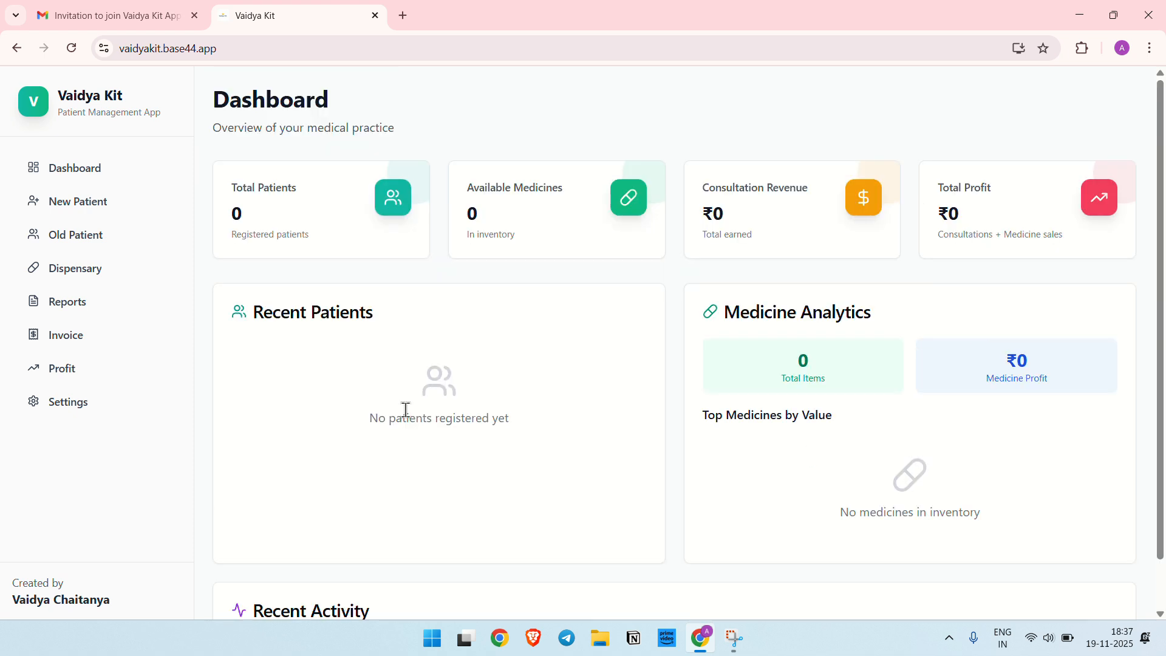
- Start a new medicine in the dispensary named Yogaraja Guggulu, with SDM as the manufacturer
{"action": "left_click", "coordinate": [77, 268]}
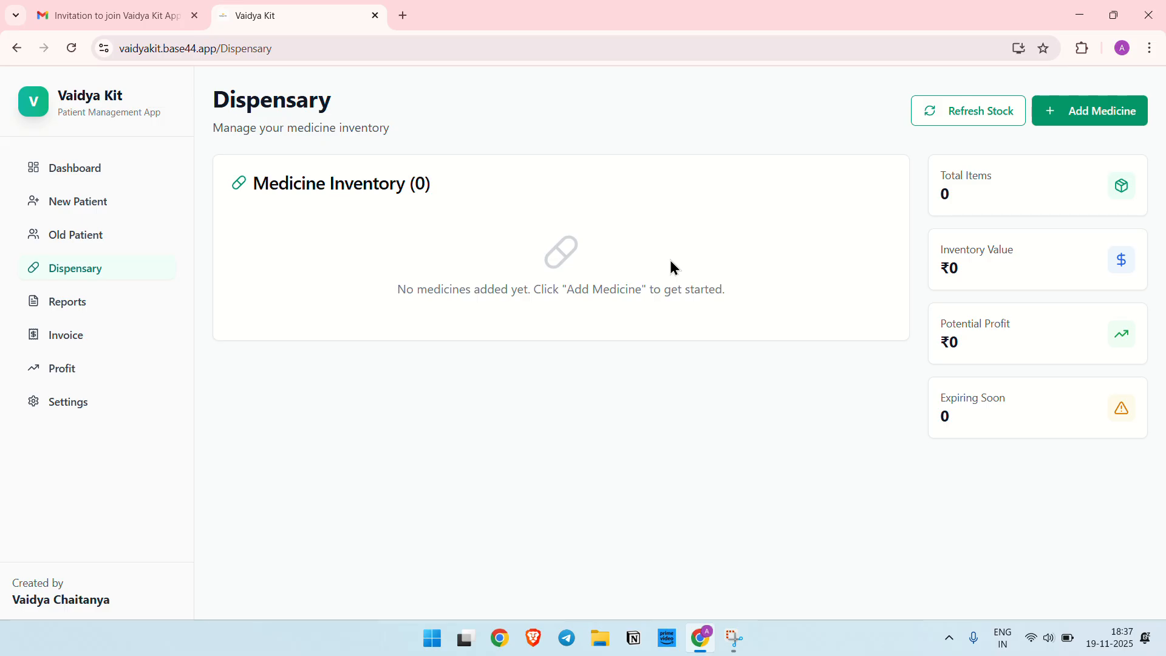
{"action": "left_click", "coordinate": [1103, 119]}
{"action": "left_click", "coordinate": [308, 246]}
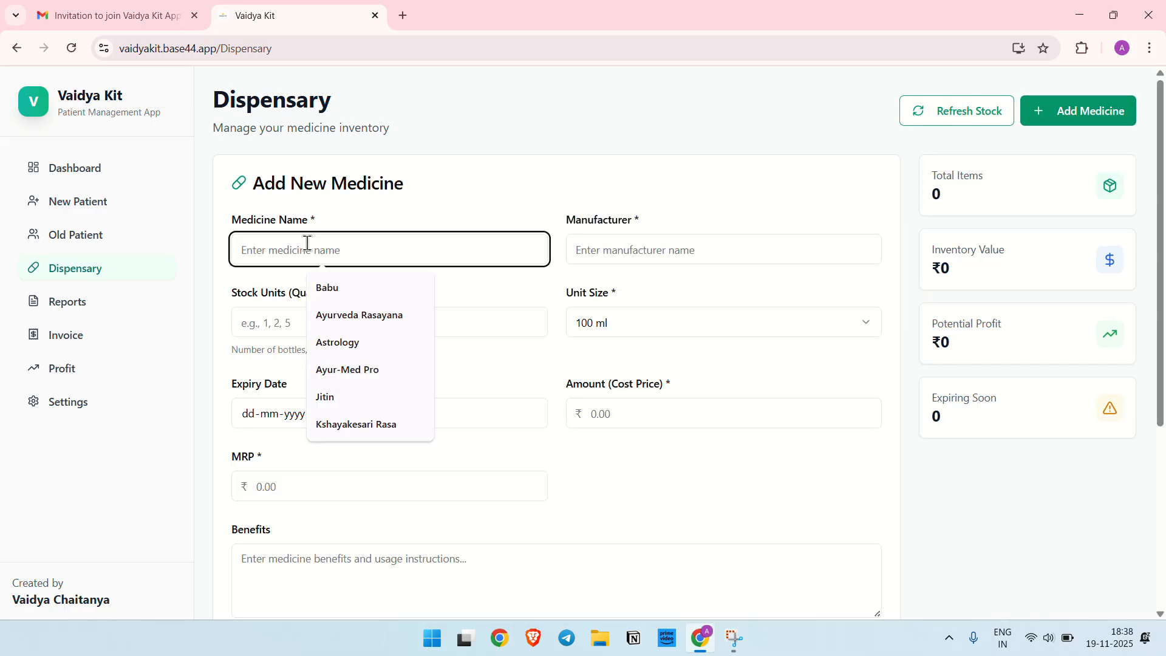
{"action": "type", "text": "Yo"}
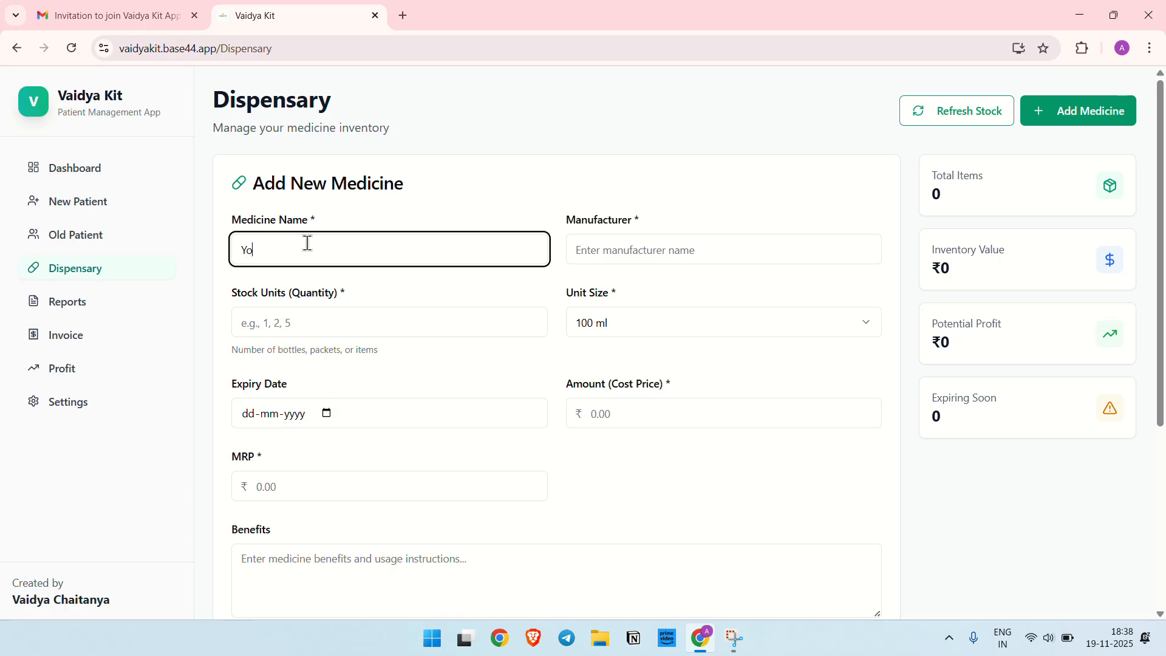
{"action": "type", "text": "garaja Guggulu"}
{"action": "left_click", "coordinate": [621, 254]}
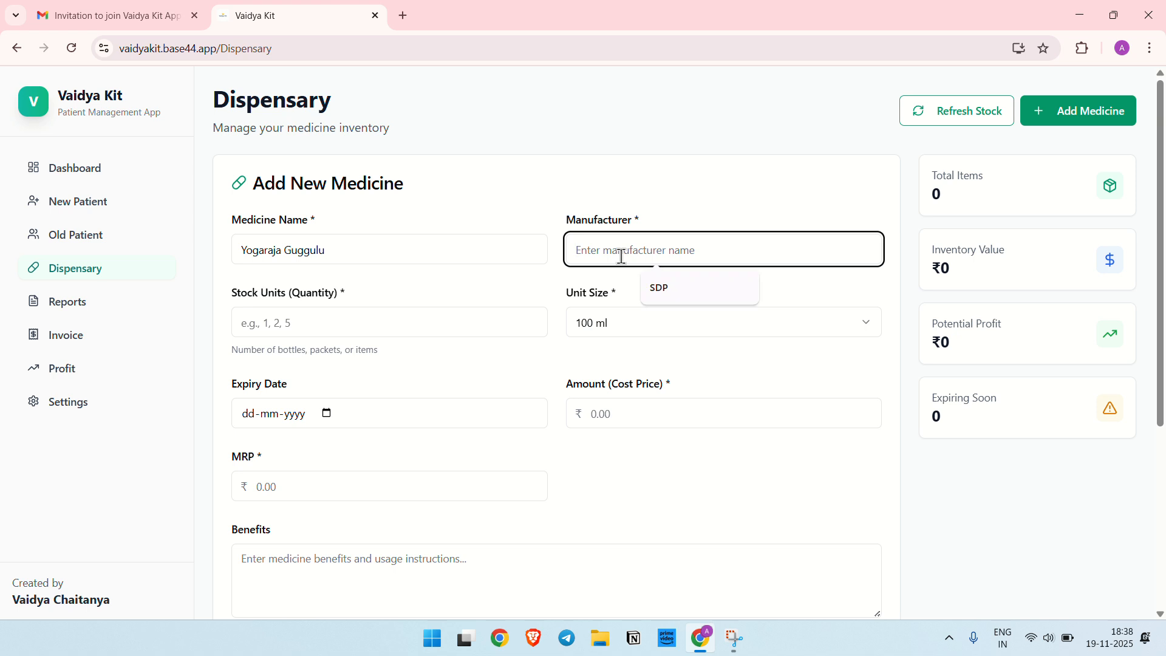
{"action": "type", "text": "SDM"}
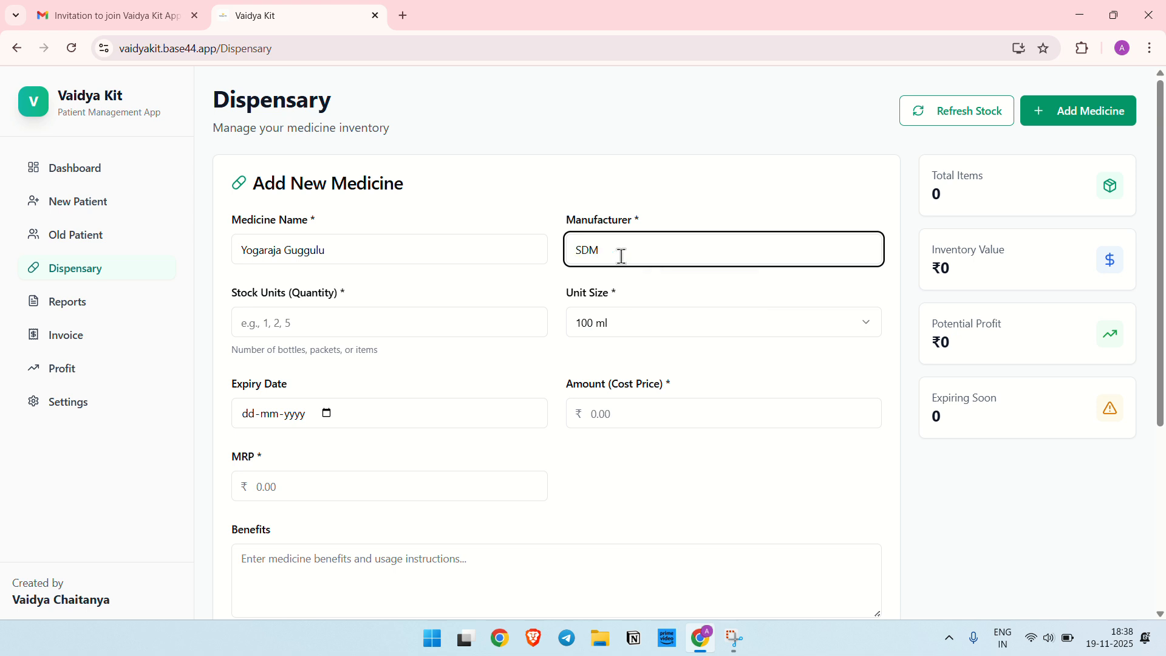
- Set the medicine's stock quantity to 32 units and its unit size to 60 nos
{"action": "left_click", "coordinate": [270, 316]}
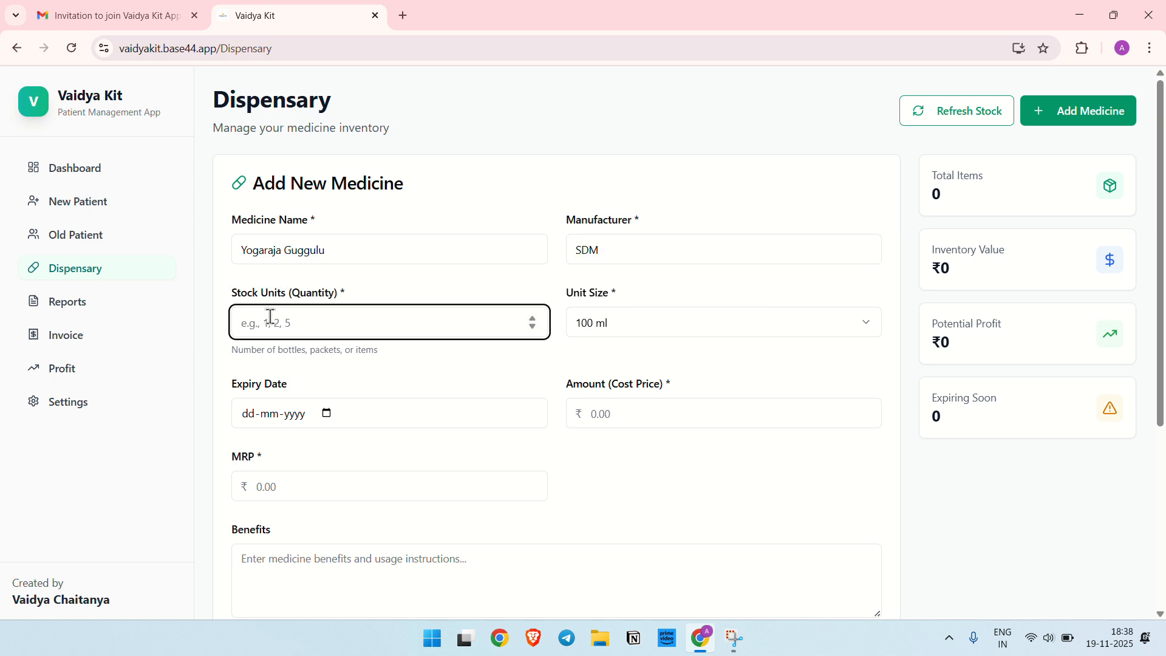
{"action": "scroll", "coordinate": [270, 317], "scroll_direction": "down", "scroll_amount": 4}
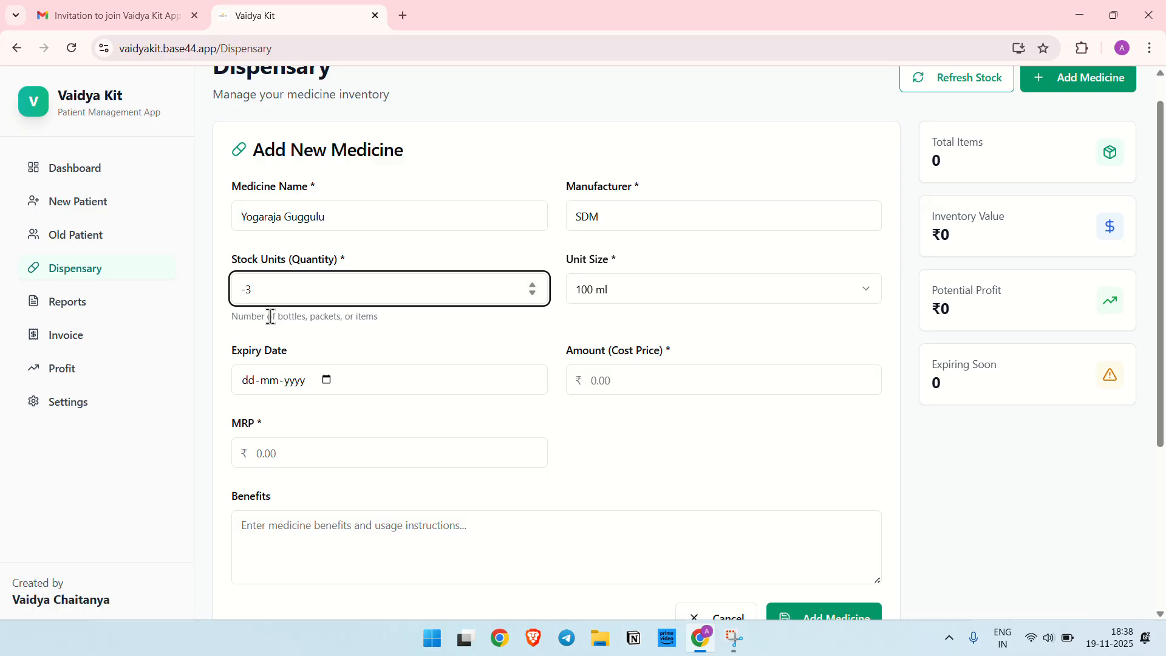
{"action": "key", "text": "BackSpace"}
{"action": "key", "text": "BackSpace"}
{"action": "scroll", "coordinate": [270, 316], "scroll_direction": "up", "scroll_amount": 1}
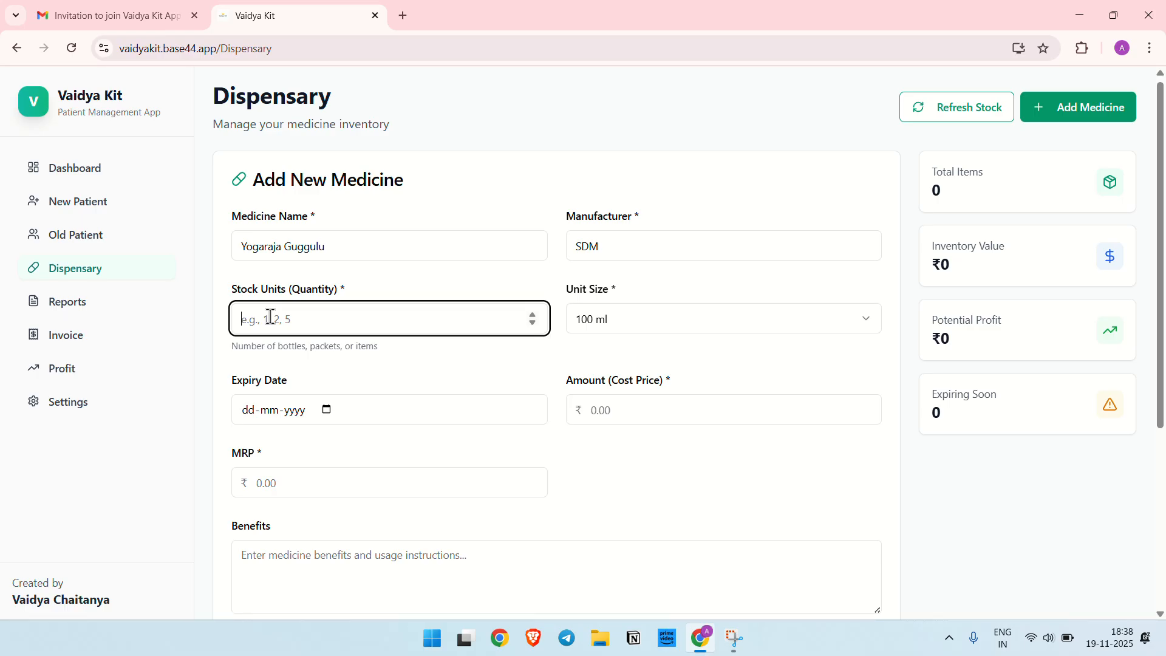
{"action": "type", "text": "32"}
{"action": "left_click", "coordinate": [624, 326]}
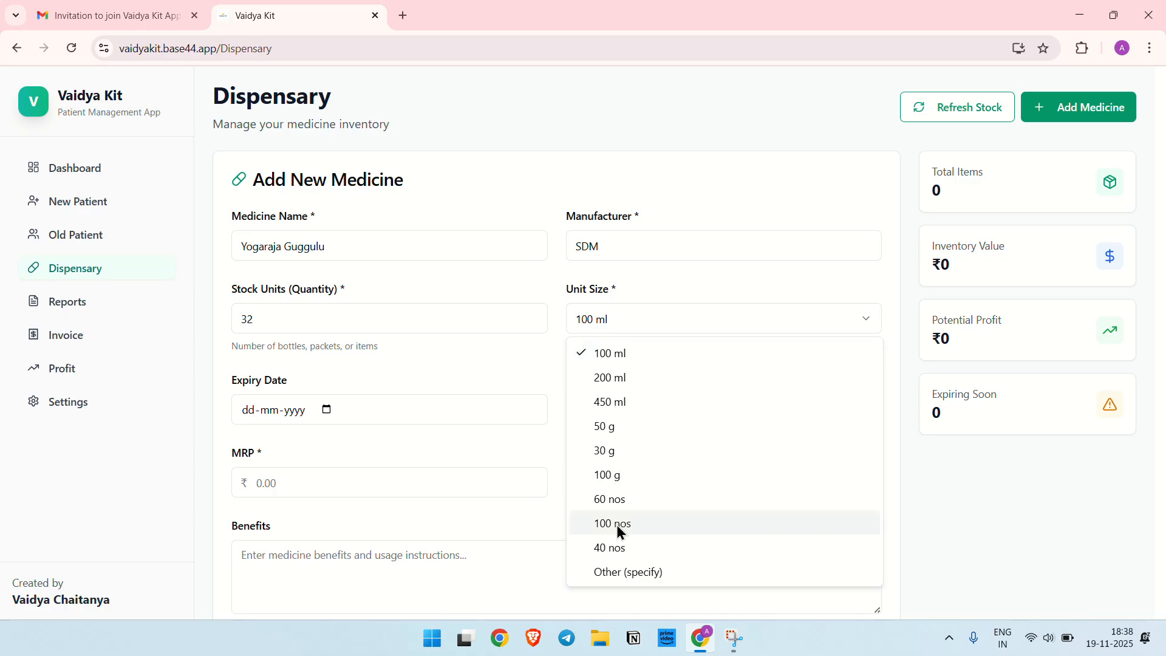
{"action": "left_click", "coordinate": [604, 499]}
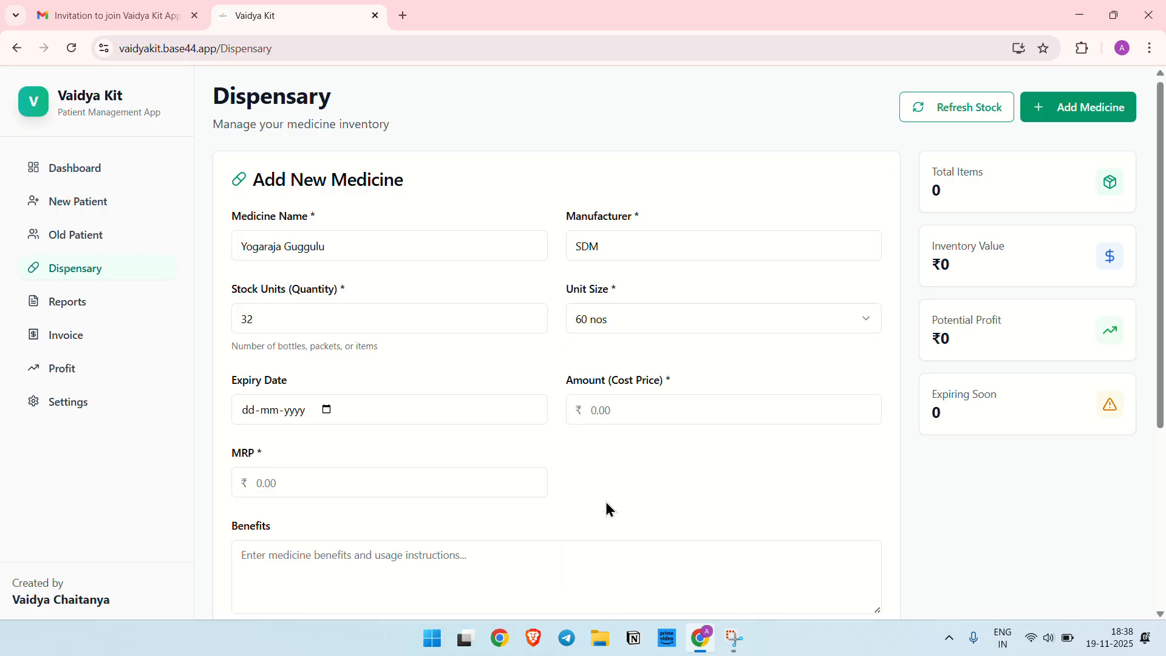
- Try the Other (specify) unit size with a custom value of 10, and return the unit size to 60 nos
{"action": "left_click", "coordinate": [652, 323]}
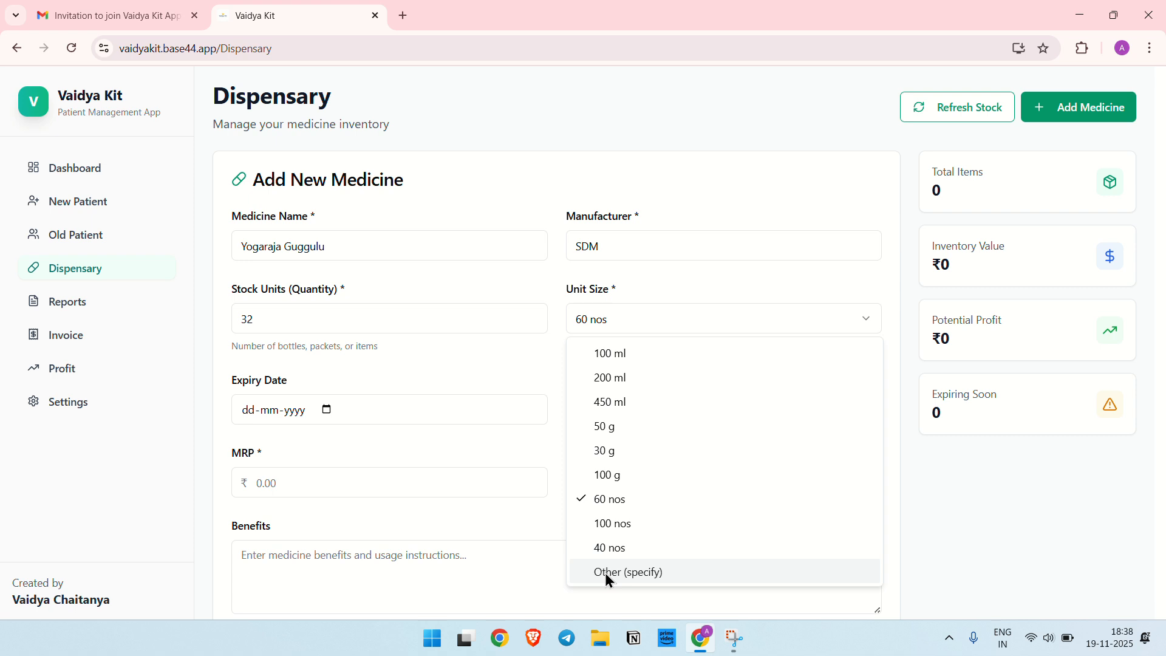
{"action": "left_click", "coordinate": [607, 573]}
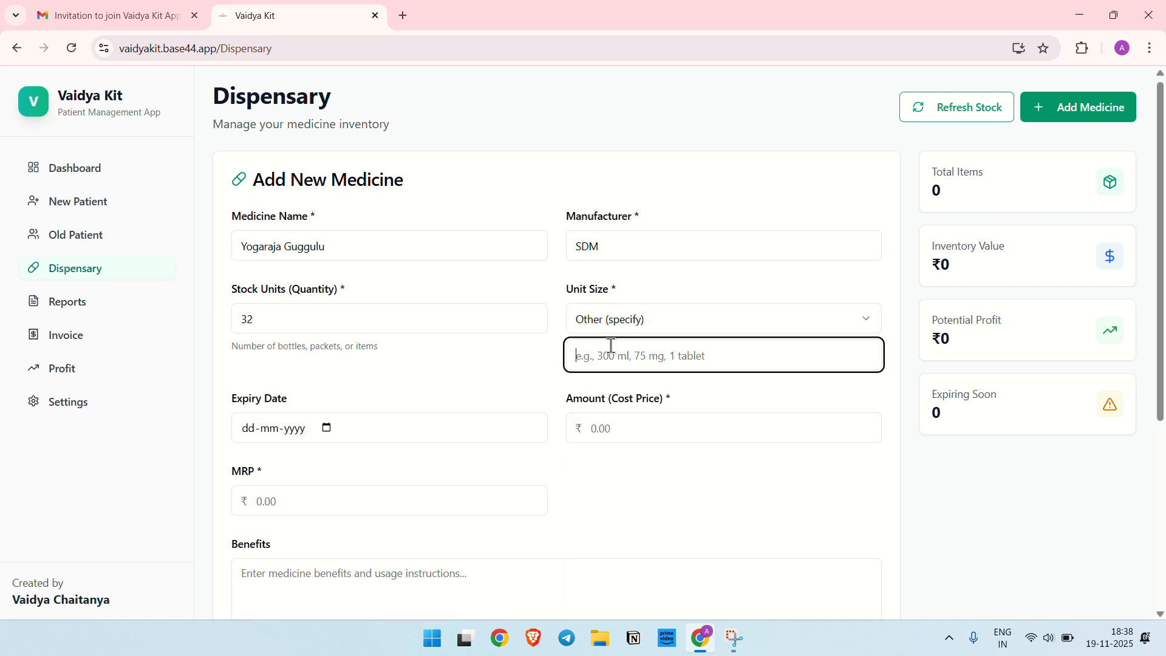
{"action": "type", "text": "10"}
{"action": "key", "text": "BackSpace"}
{"action": "key", "text": "BackSpace"}
{"action": "left_click", "coordinate": [630, 319]}
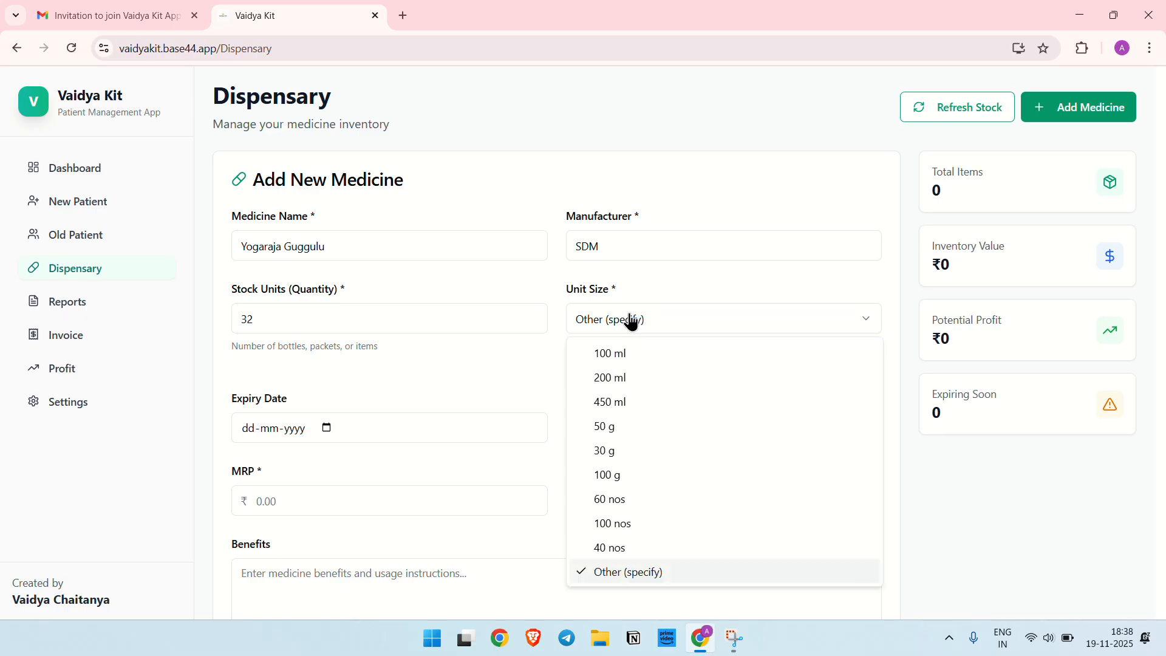
{"action": "left_click", "coordinate": [610, 506]}
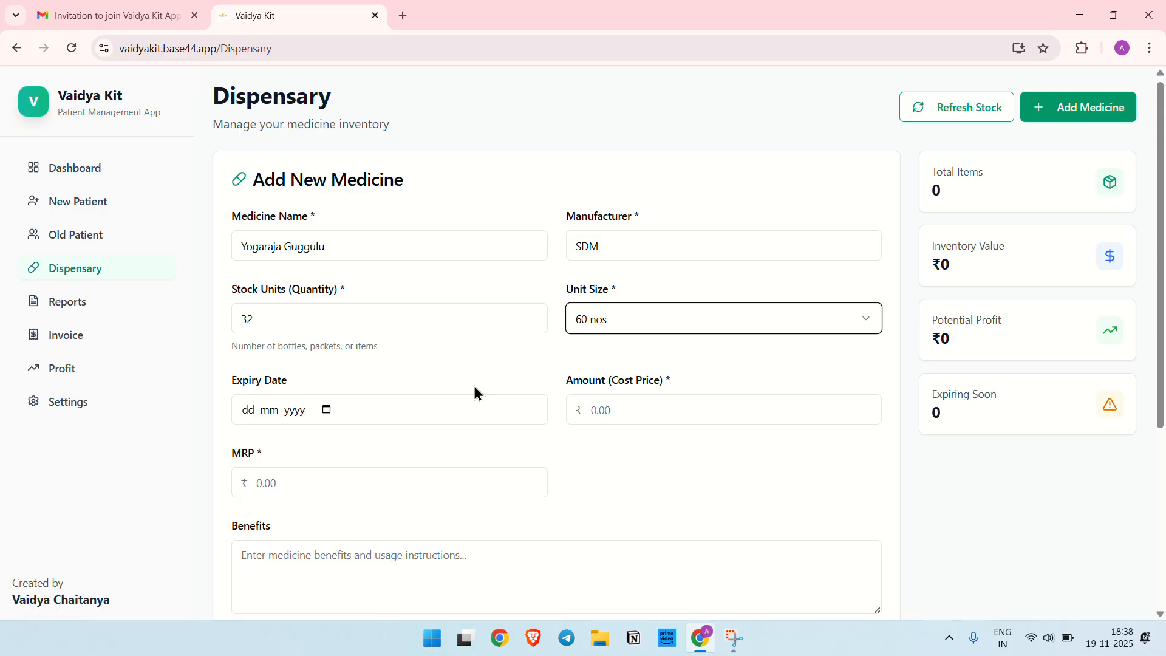
- Set the medicine's expiry date to 12-12-2025
{"action": "left_click", "coordinate": [248, 412]}
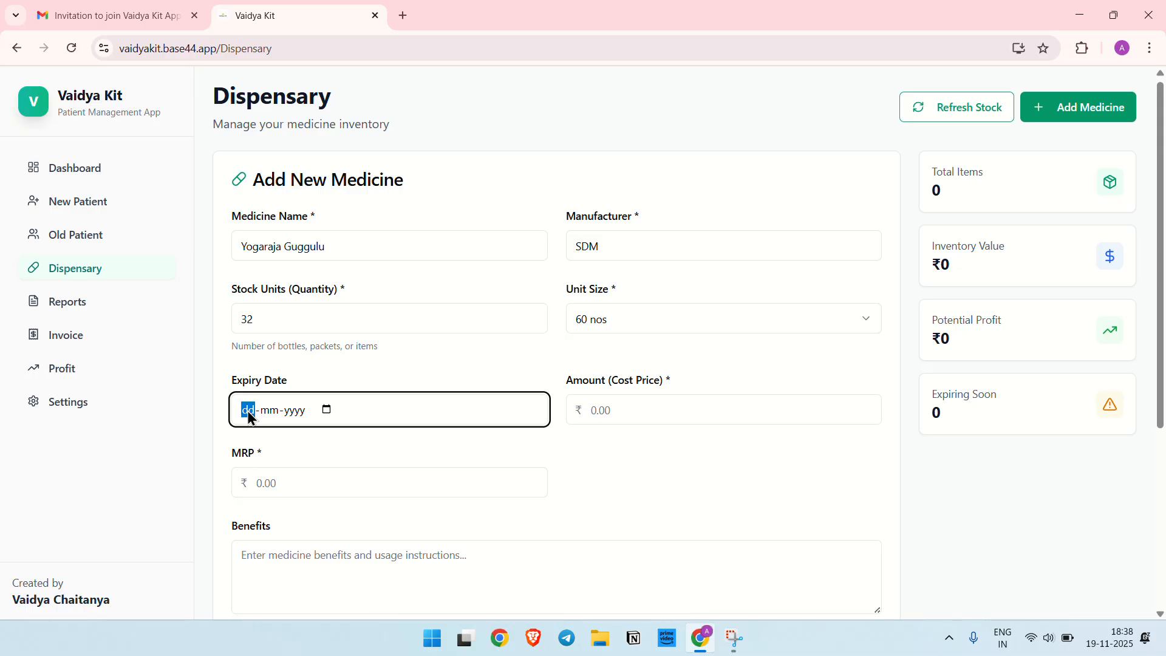
{"action": "type", "text": "12"}
{"action": "type", "text": "122"}
- Set the medicine's cost price to ₹150
{"action": "left_click", "coordinate": [618, 407]}
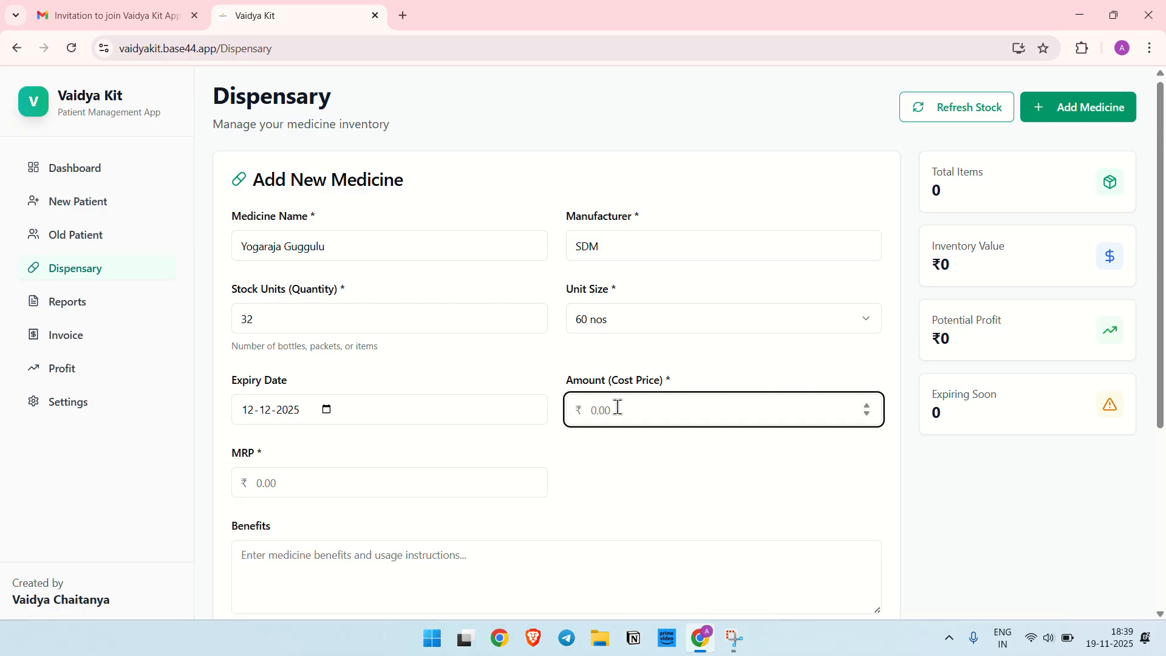
{"action": "type", "text": "149.99"}
{"action": "scroll", "coordinate": [515, 399], "scroll_direction": "down", "scroll_amount": 2}
{"action": "left_click", "coordinate": [293, 333]}
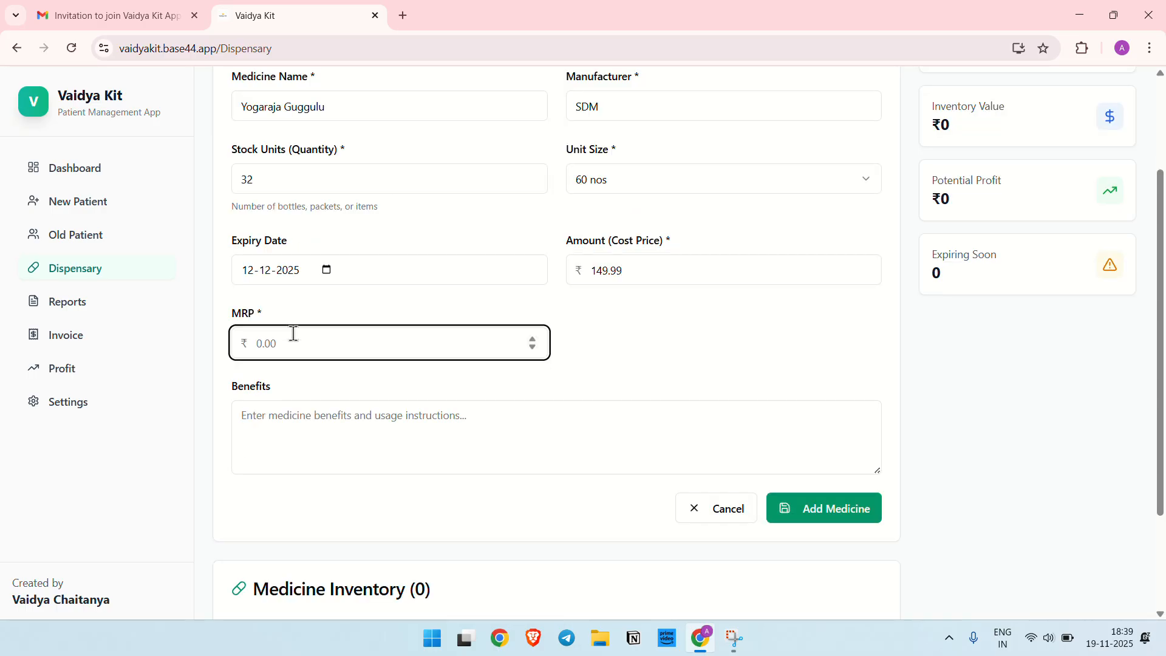
{"action": "left_click", "coordinate": [643, 266]}
{"action": "key", "text": "ctrl+a"}
{"action": "key", "text": "BackSpace"}
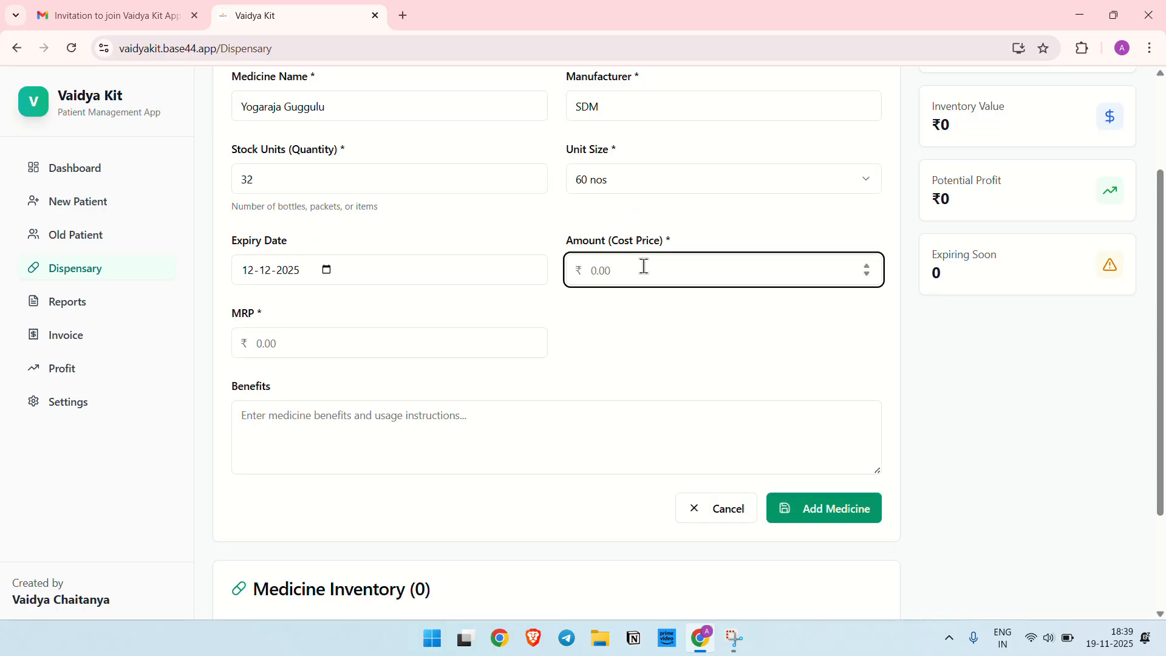
{"action": "type", "text": "150"}
{"action": "key", "text": "Tab"}
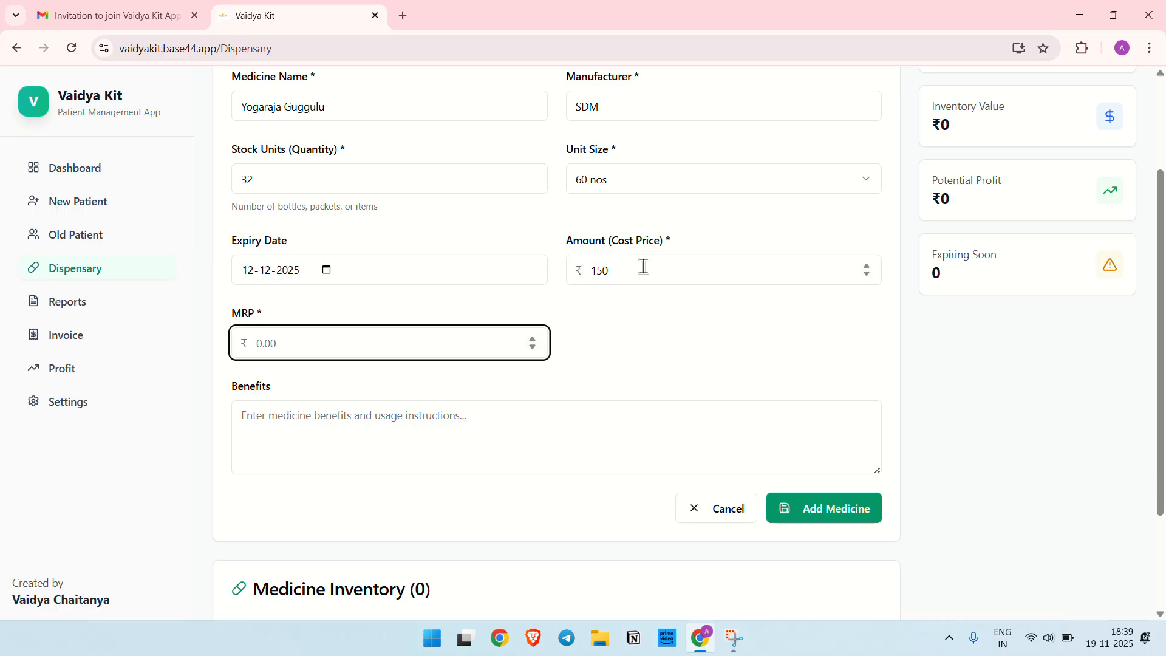
- Set the MRP to ₹250, leave the benefits blank, and add the medicine to the inventory
{"action": "type", "text": "250"}
{"action": "left_click", "coordinate": [342, 439]}
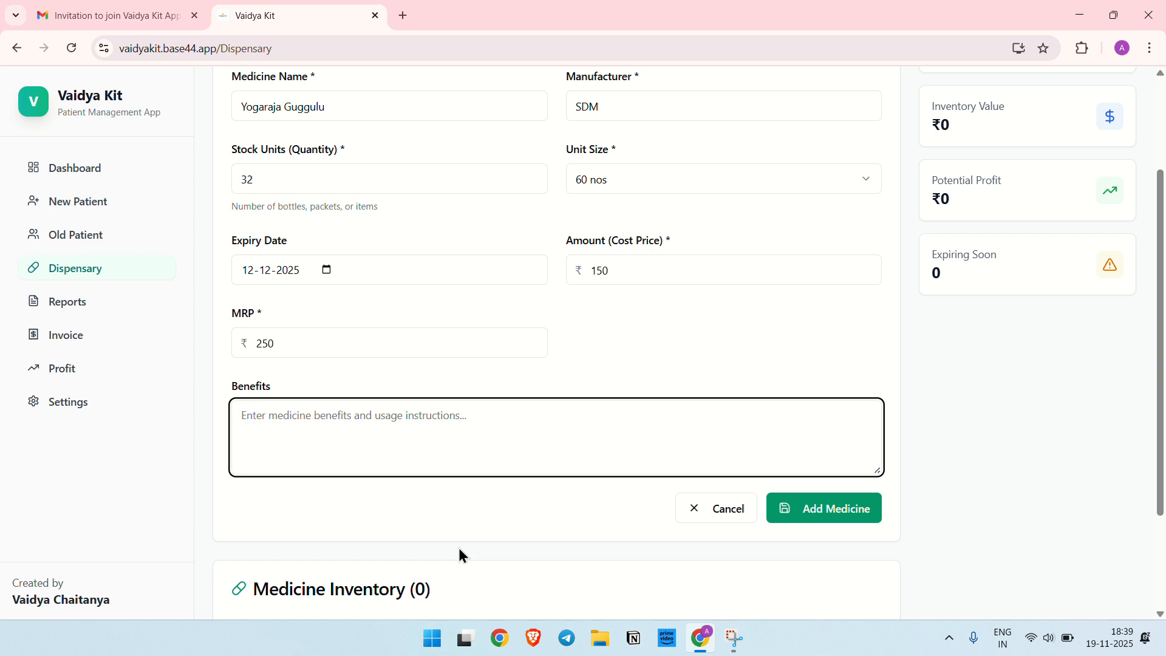
{"action": "left_click", "coordinate": [829, 521]}
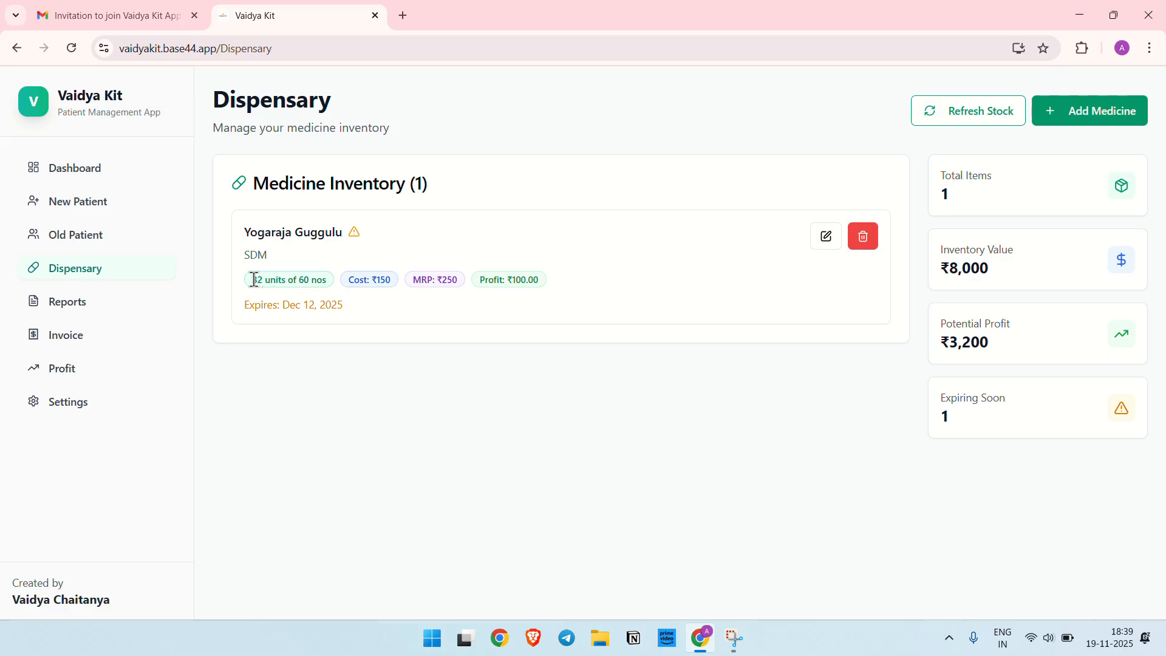
{"action": "left_click_drag", "start_coordinate": [254, 279], "coordinate": [326, 279]}
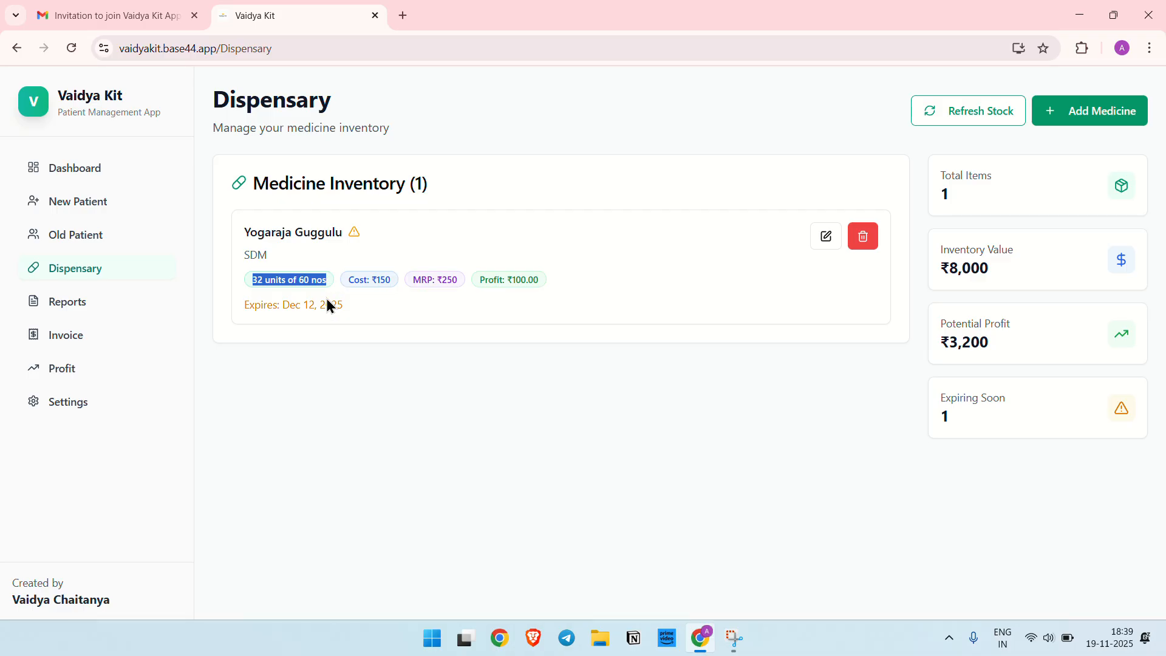
{"action": "left_click", "coordinate": [328, 374]}
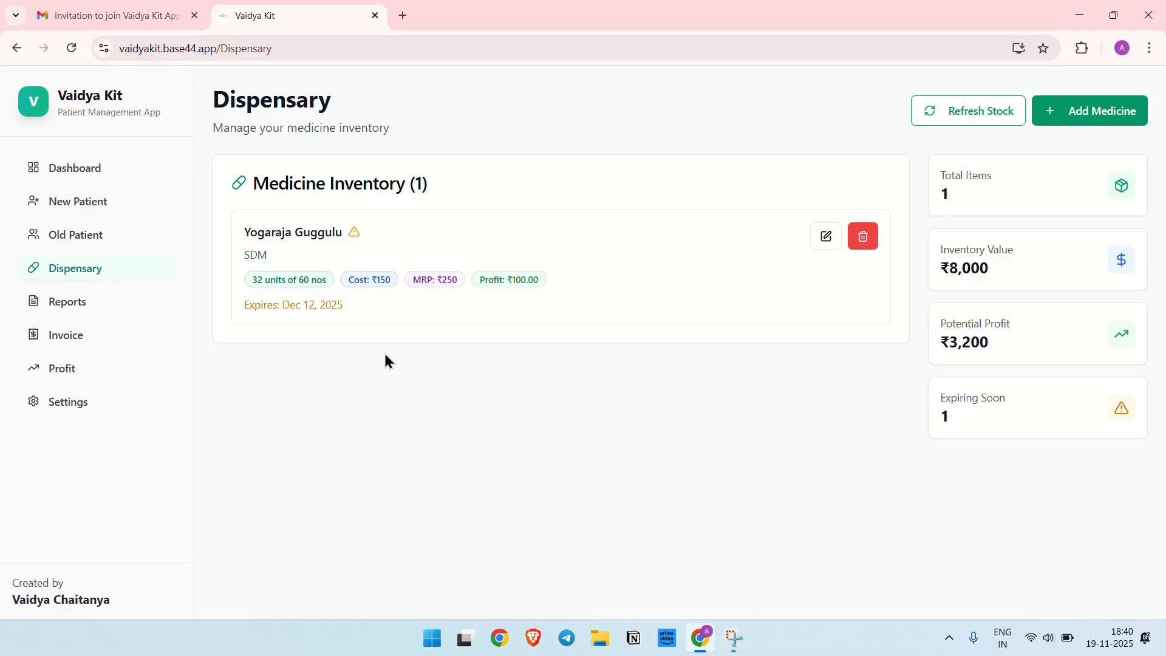
- Start a new patient registration and enter the patient's full name, age 50 and gender Male
{"action": "left_click", "coordinate": [81, 207]}
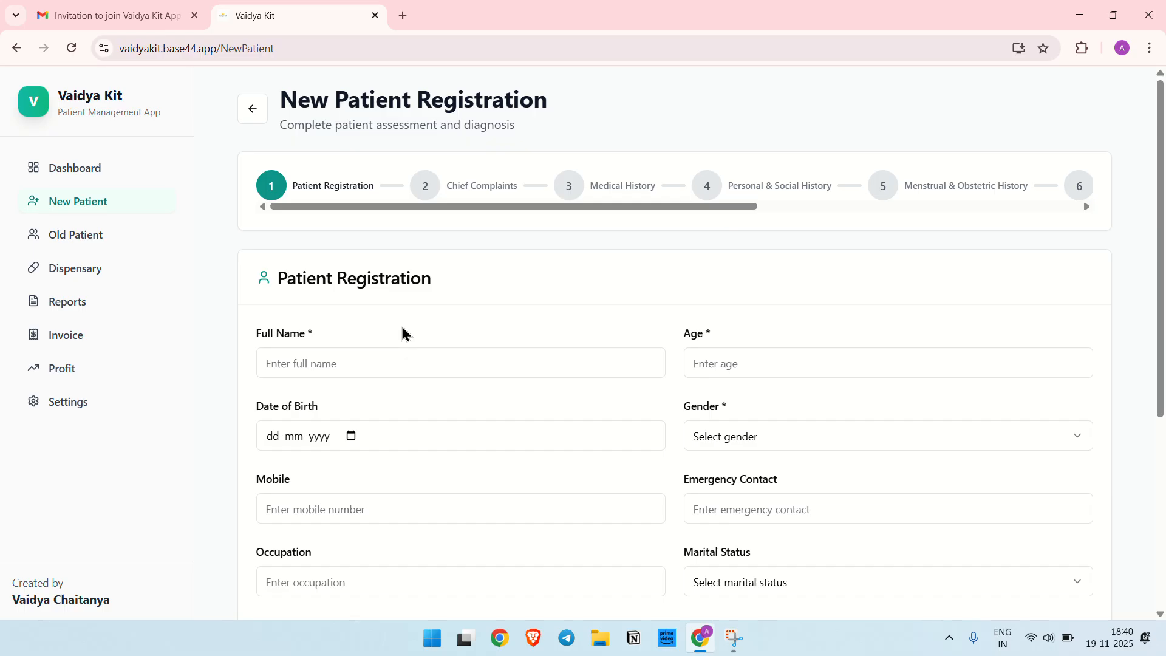
{"action": "left_click", "coordinate": [317, 360]}
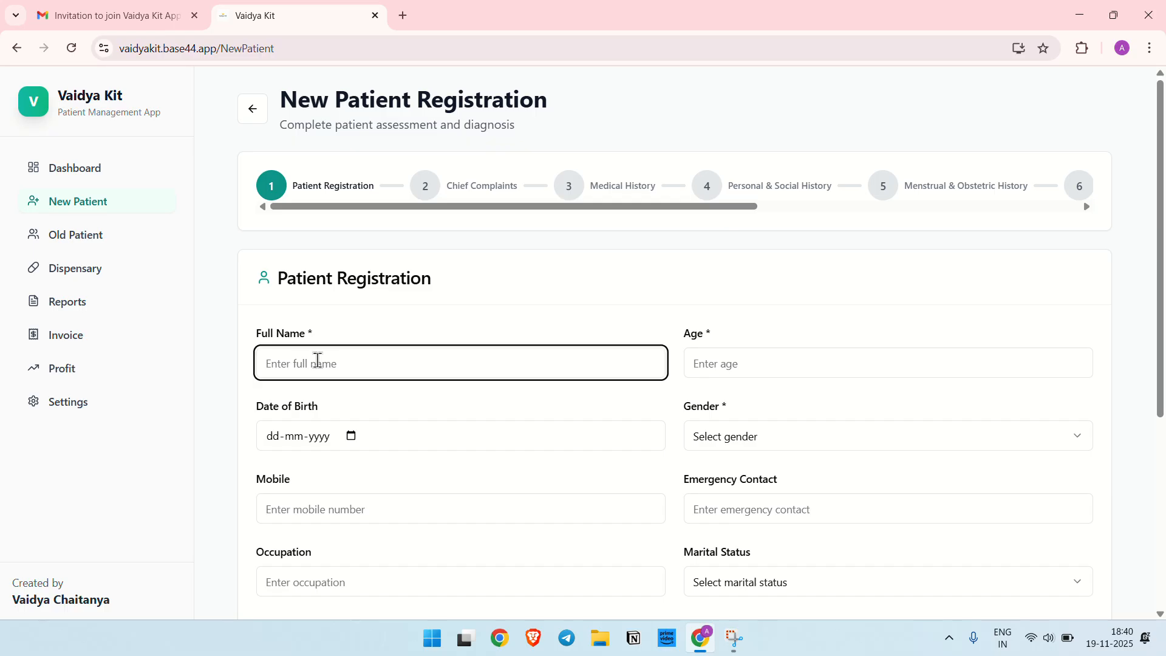
{"action": "type", "text": "Guru"}
{"action": "scroll", "coordinate": [317, 360], "scroll_direction": "down", "scroll_amount": 2}
{"action": "left_click", "coordinate": [792, 262]}
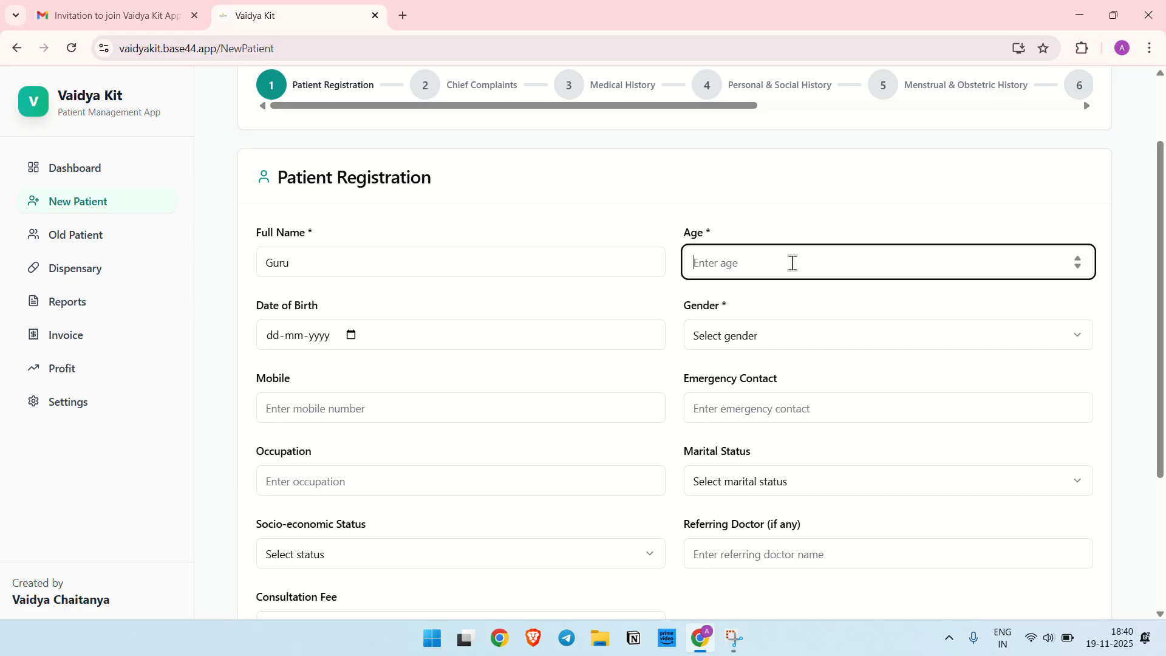
{"action": "type", "text": "50"}
{"action": "left_click", "coordinate": [723, 346]}
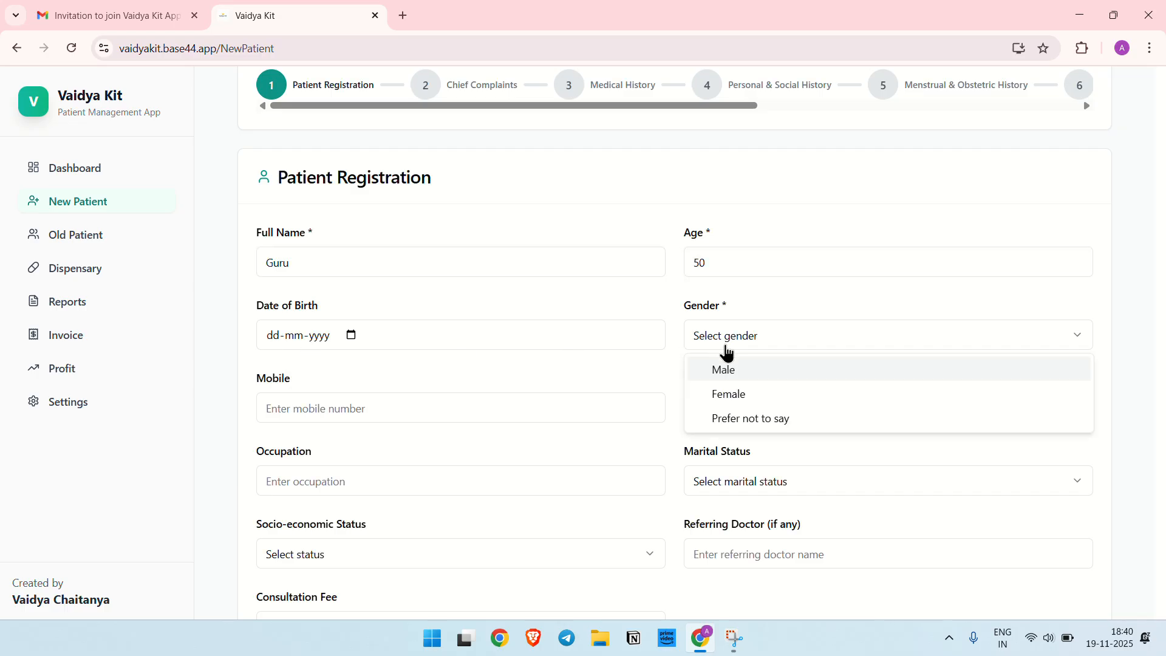
{"action": "left_click", "coordinate": [736, 371]}
- Set the marital status to Married and the consultation fee to ₹100, leave the address blank, and proceed to Chief Complaints
{"action": "scroll", "coordinate": [646, 374], "scroll_direction": "down", "scroll_amount": 2}
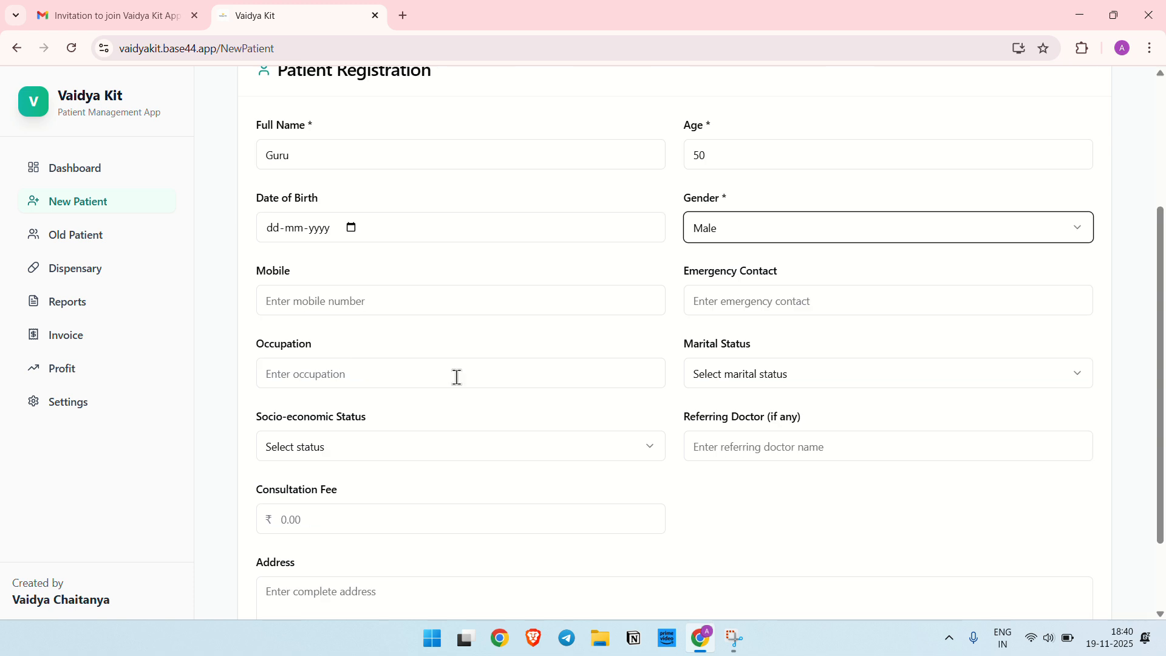
{"action": "scroll", "coordinate": [537, 365], "scroll_direction": "down", "scroll_amount": 2}
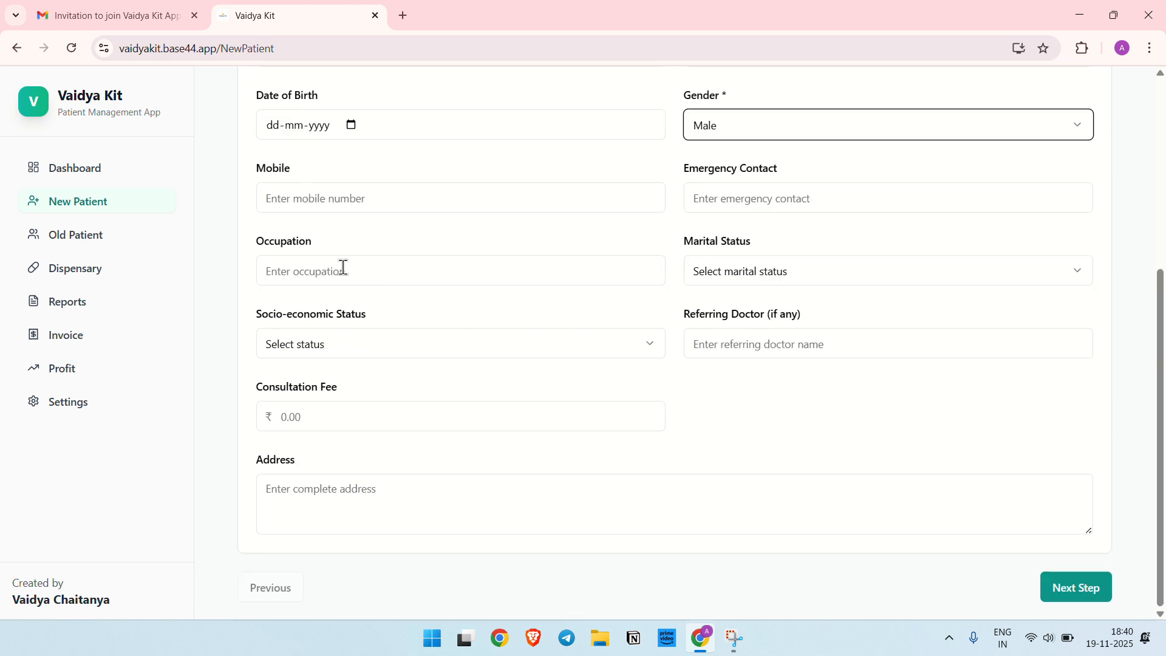
{"action": "left_click", "coordinate": [765, 276]}
{"action": "left_click", "coordinate": [721, 328]}
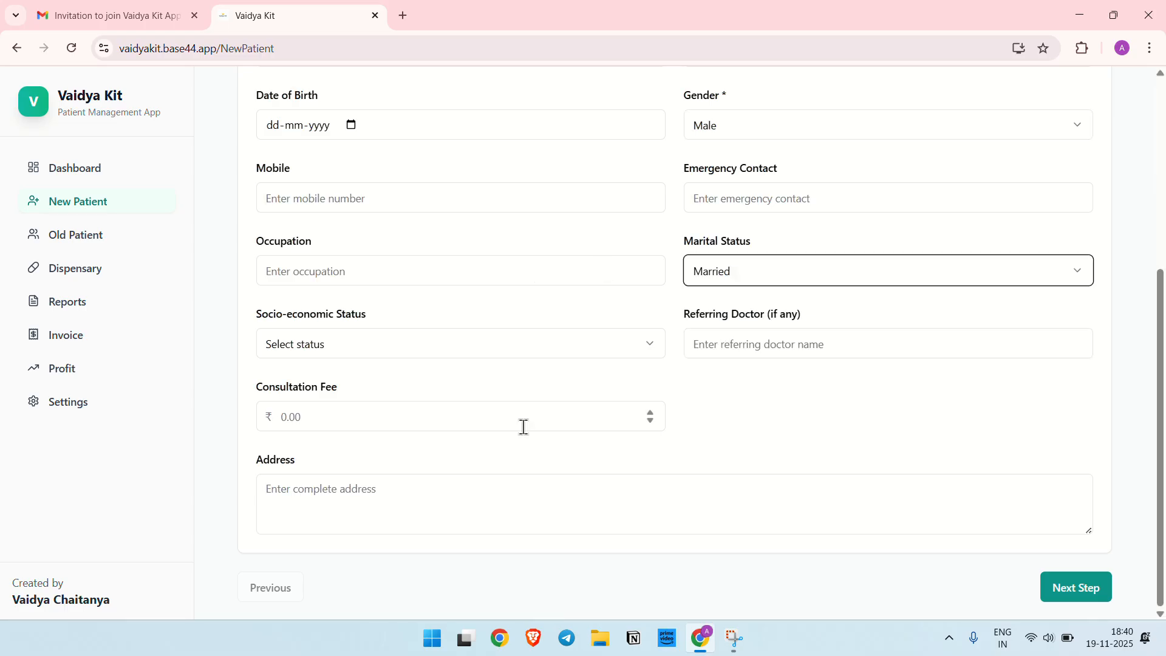
{"action": "left_click", "coordinate": [357, 411]}
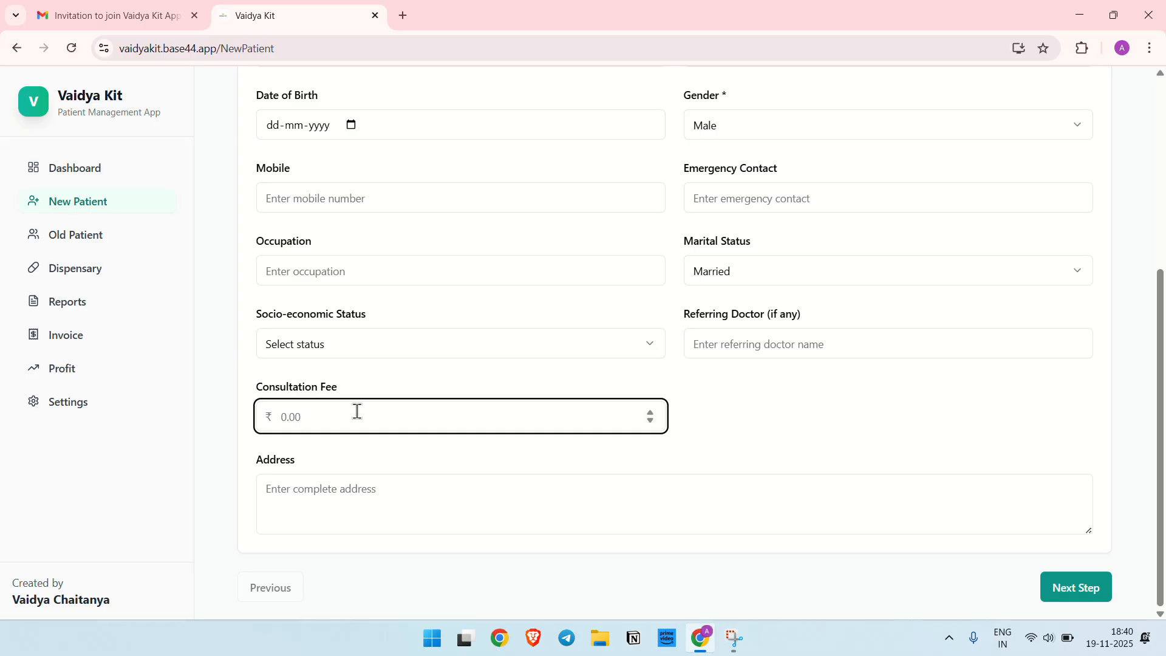
{"action": "type", "text": "100"}
{"action": "left_click", "coordinate": [341, 515]}
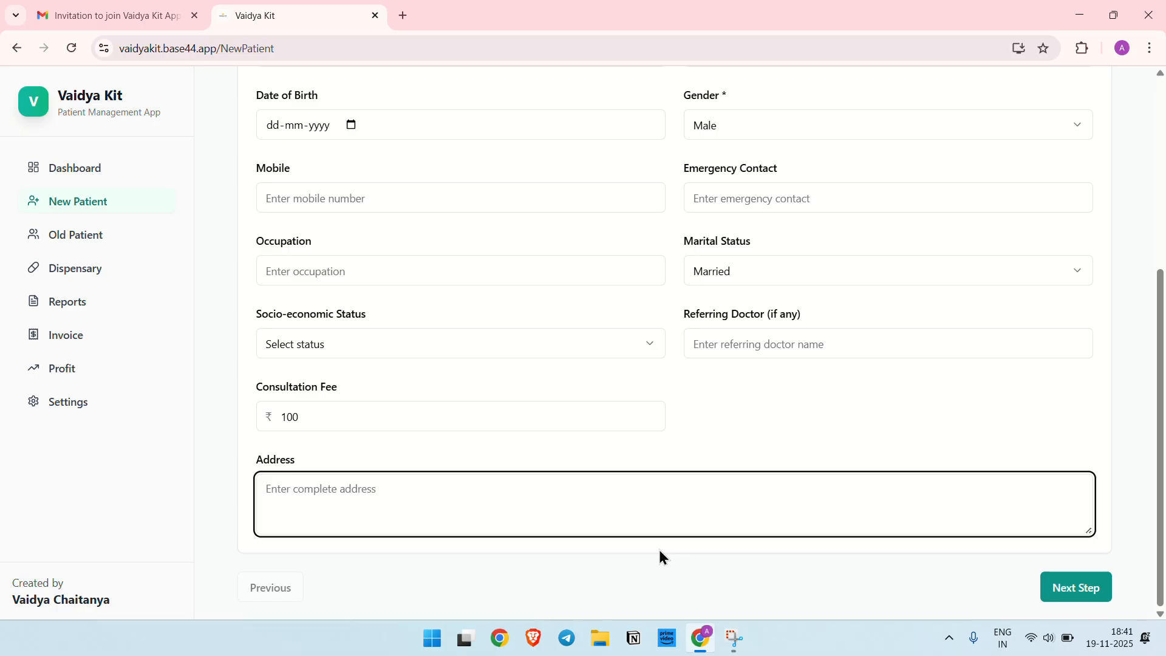
{"action": "left_click", "coordinate": [1079, 595]}
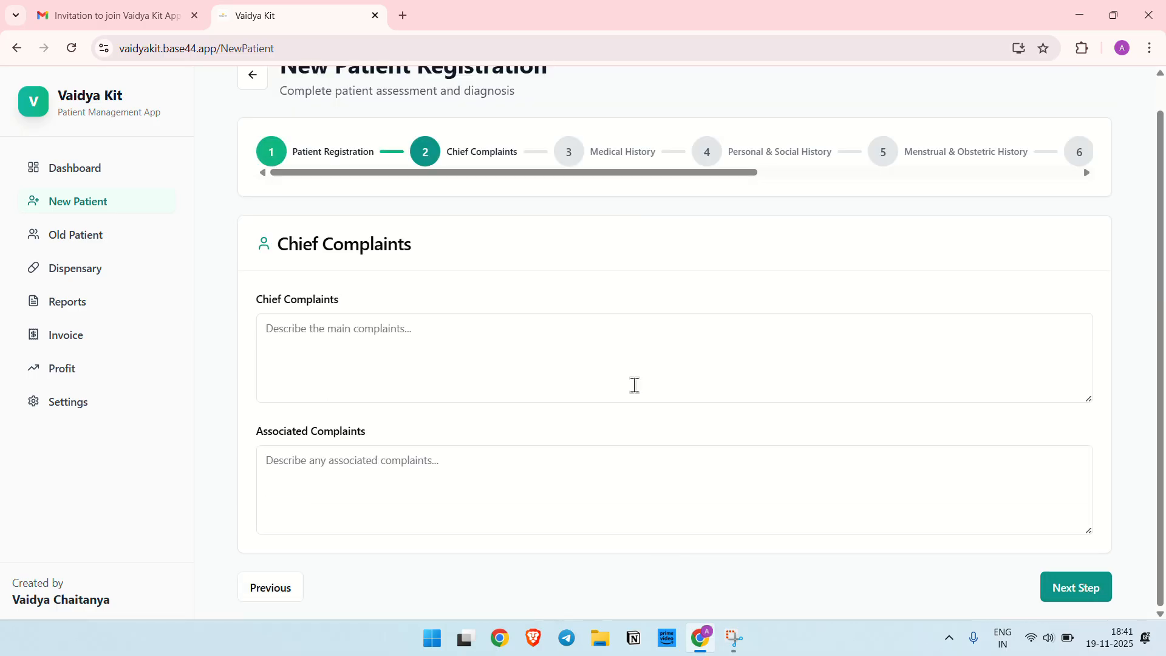
- Enter "B/L knee joint pain" as the chief complaint and proceed to Medical History
{"action": "left_click", "coordinate": [325, 341]}
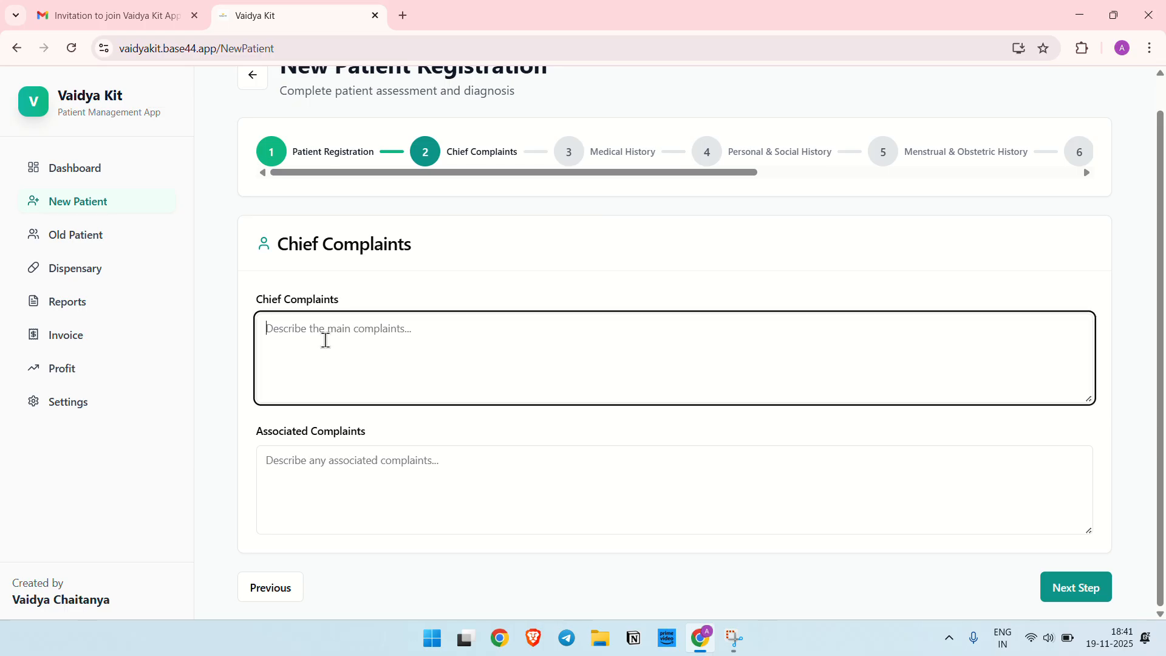
{"action": "type", "text": "B/L"}
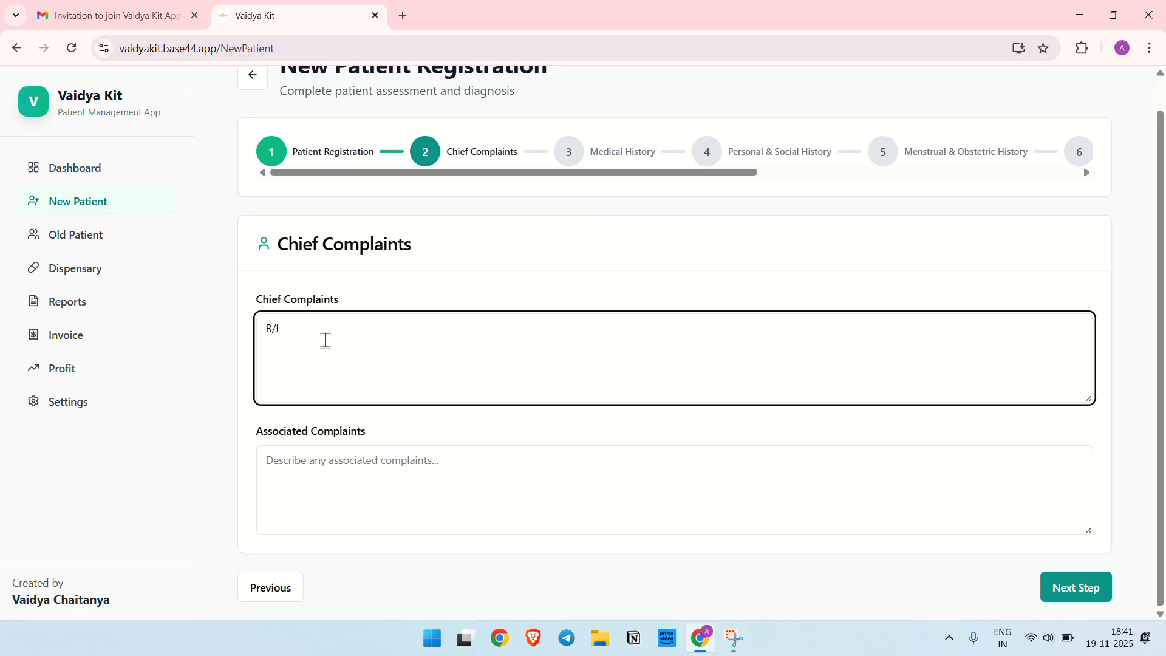
{"action": "type", "text": " knee joint pain"}
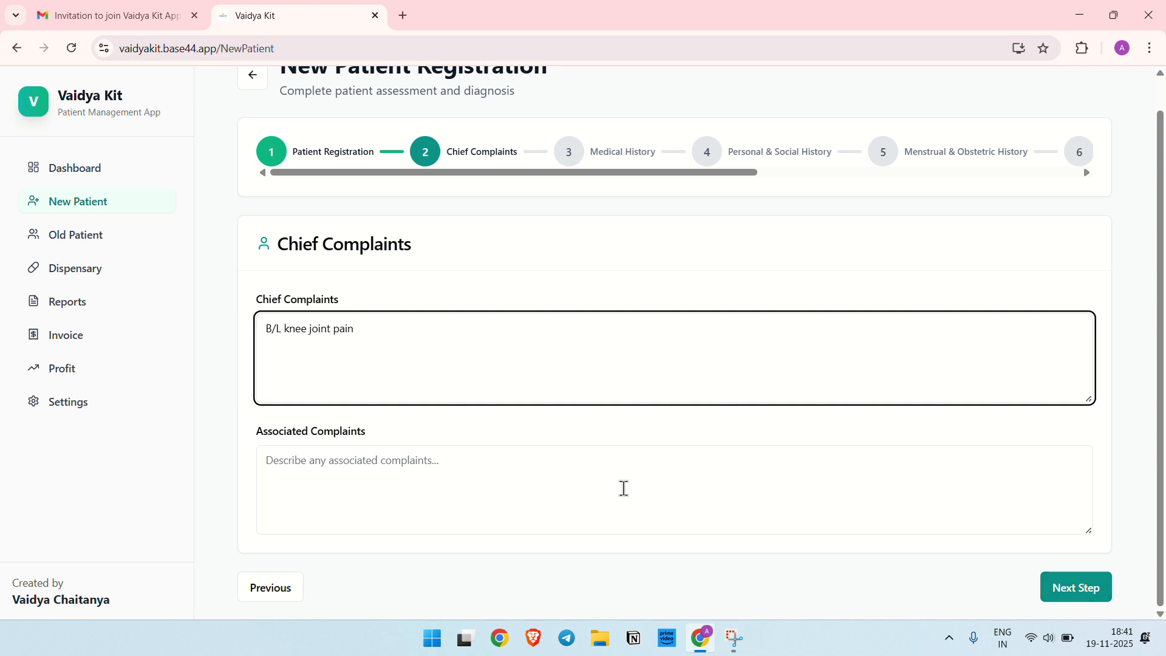
{"action": "left_click", "coordinate": [1076, 588]}
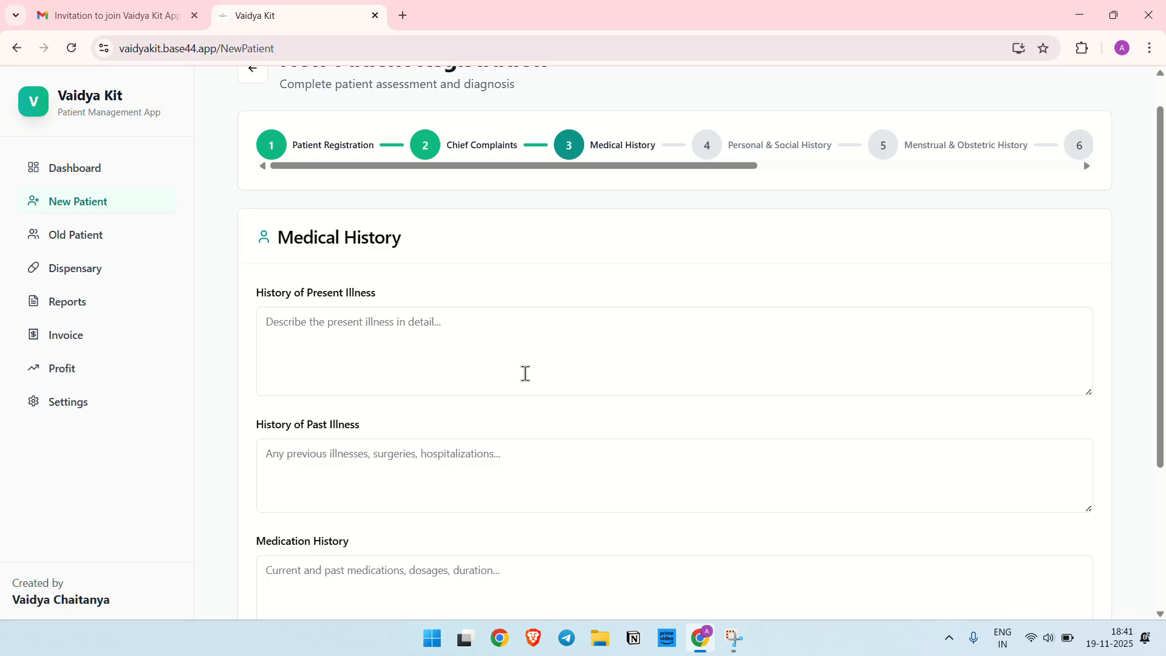
- Leave all Medical History fields blank and proceed to Personal & Social History
{"action": "scroll", "coordinate": [525, 374], "scroll_direction": "down", "scroll_amount": 2}
{"action": "scroll", "coordinate": [525, 374], "scroll_direction": "down", "scroll_amount": 2}
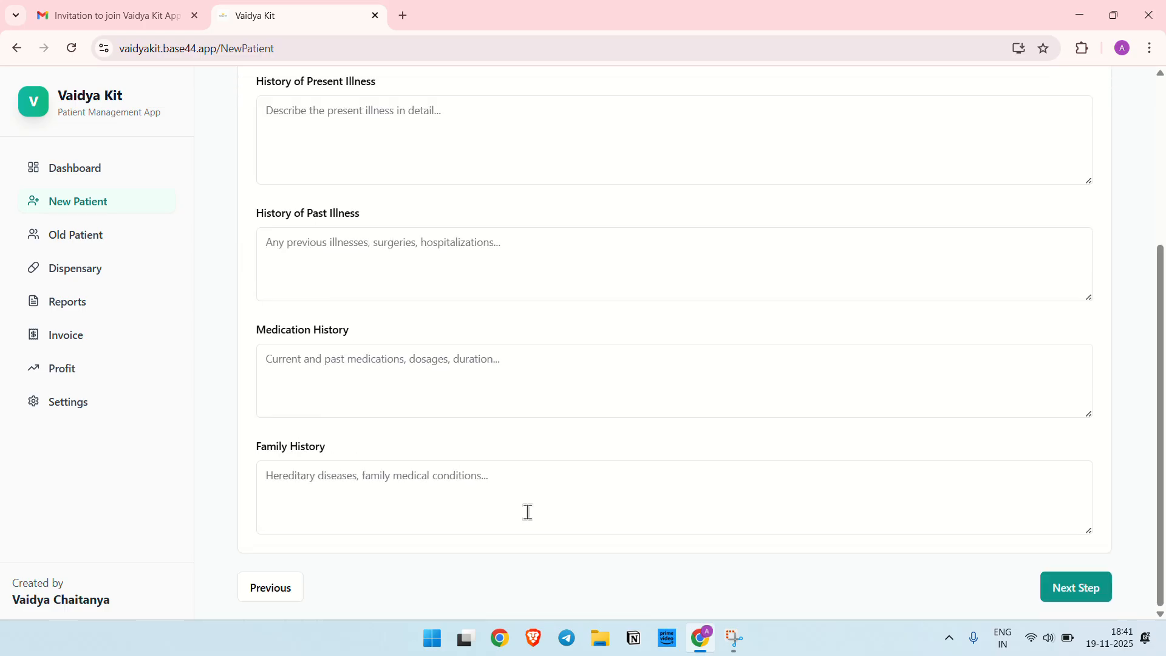
{"action": "left_click", "coordinate": [1080, 592]}
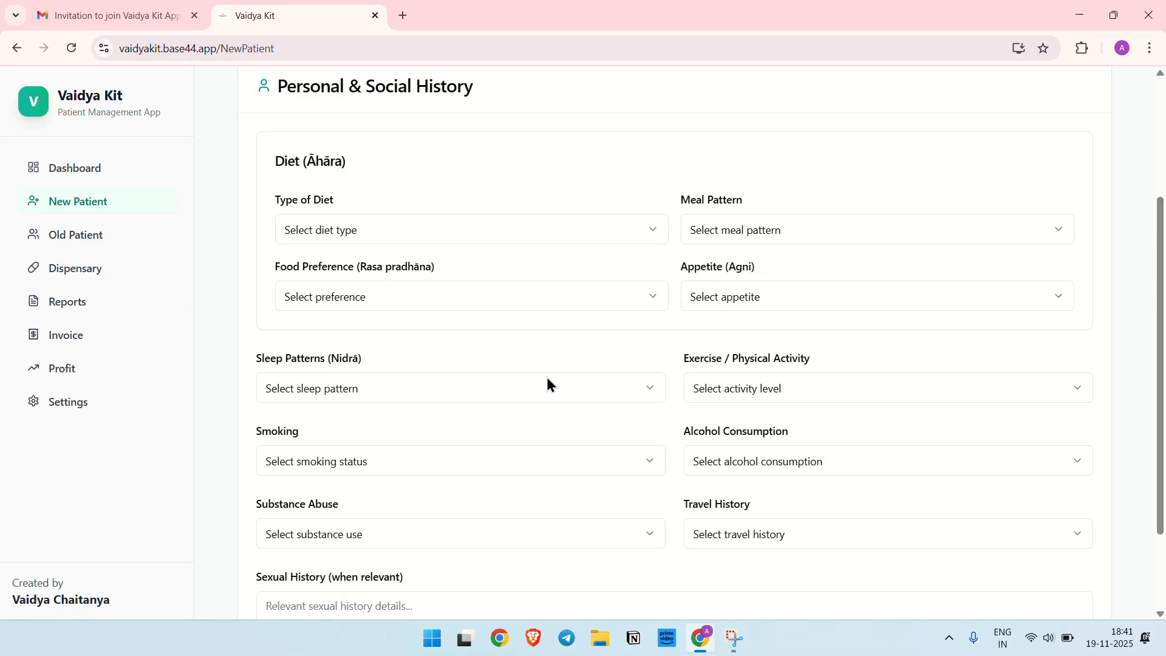
- Set the type of diet to Non-vegetarian, leave the other personal and social history fields unset, and proceed
{"action": "scroll", "coordinate": [338, 311], "scroll_direction": "down", "scroll_amount": 3}
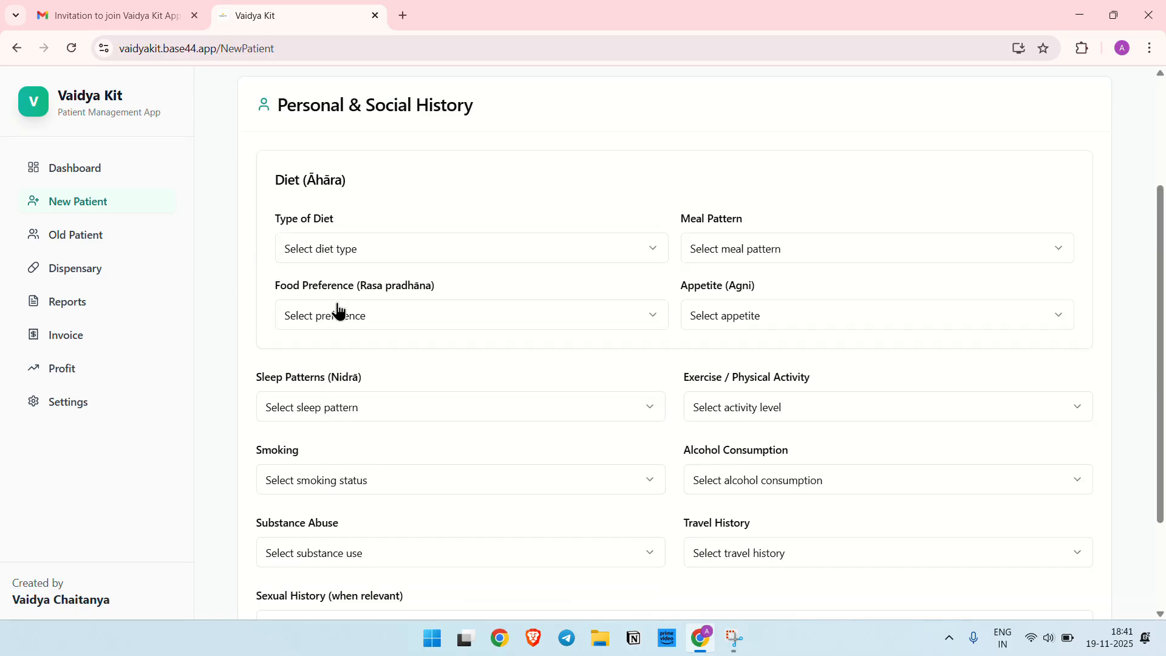
{"action": "left_click", "coordinate": [359, 263]}
{"action": "left_click", "coordinate": [315, 331]}
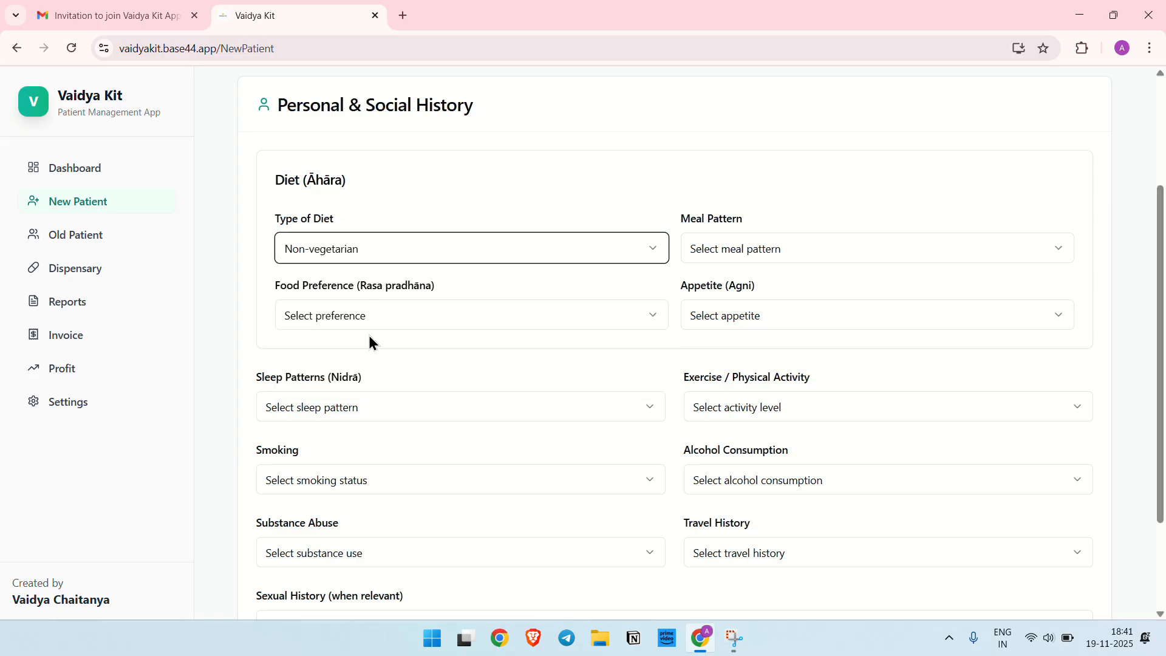
{"action": "scroll", "coordinate": [489, 419], "scroll_direction": "down", "scroll_amount": 2}
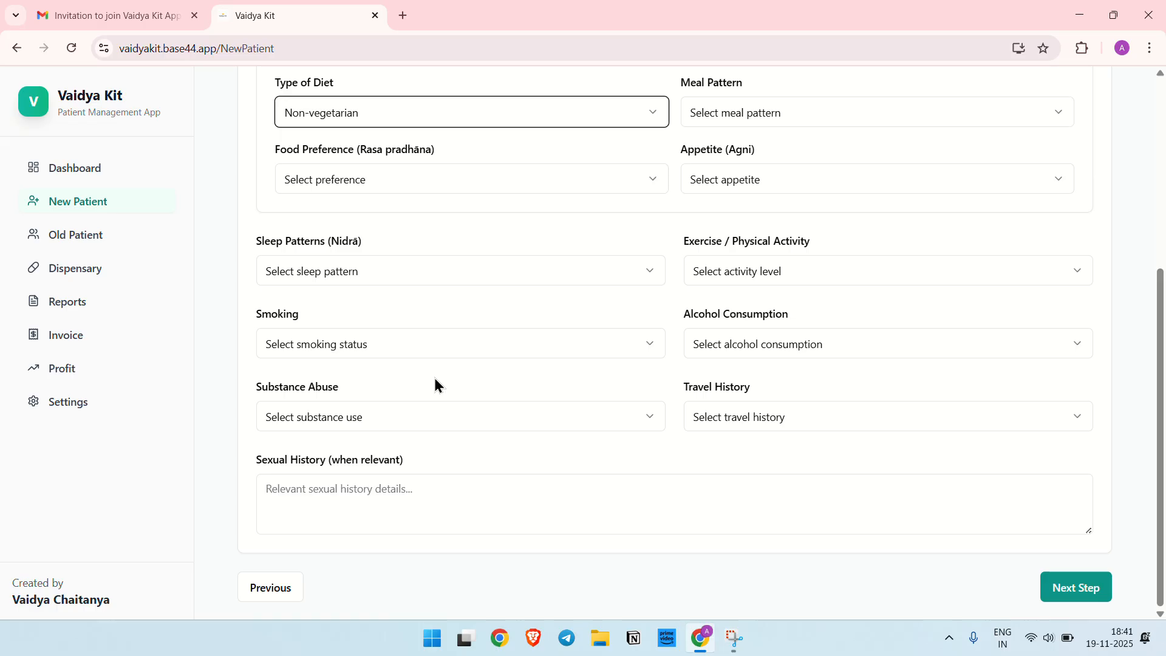
{"action": "left_click", "coordinate": [1091, 592]}
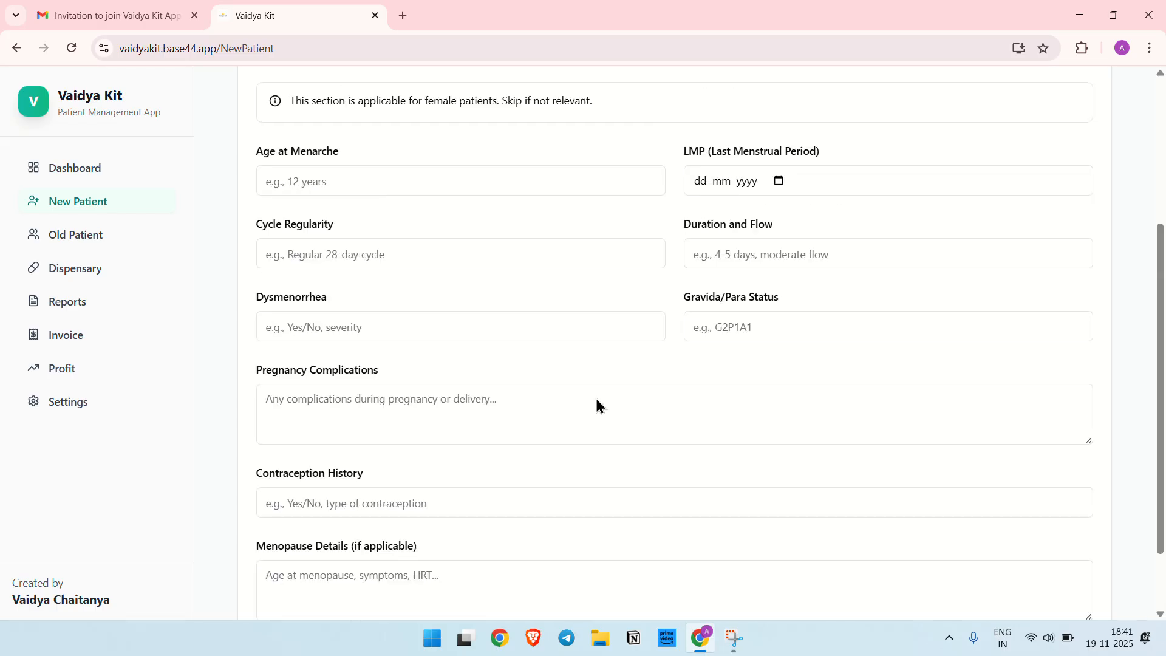
- Skip the Menstrual & Obstetric History section and proceed to the Ayurvedic Assessment
{"action": "scroll", "coordinate": [595, 399], "scroll_direction": "up", "scroll_amount": 5}
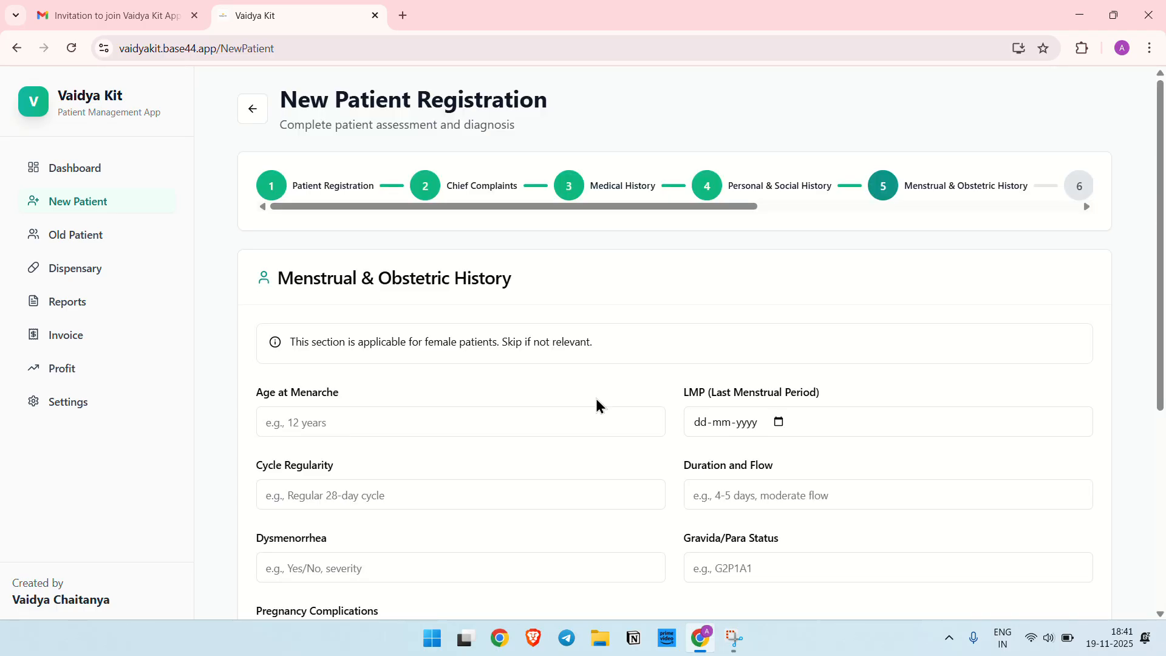
{"action": "scroll", "coordinate": [595, 404], "scroll_direction": "down", "scroll_amount": 2}
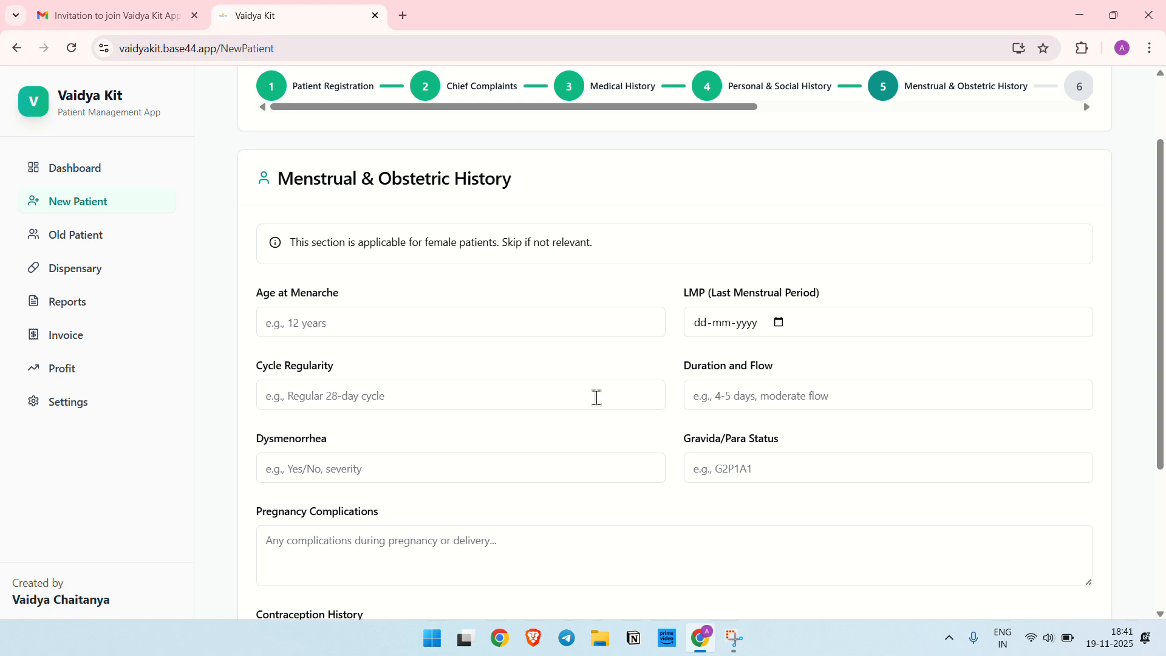
{"action": "scroll", "coordinate": [595, 398], "scroll_direction": "down", "scroll_amount": 4}
{"action": "left_click", "coordinate": [1064, 595]}
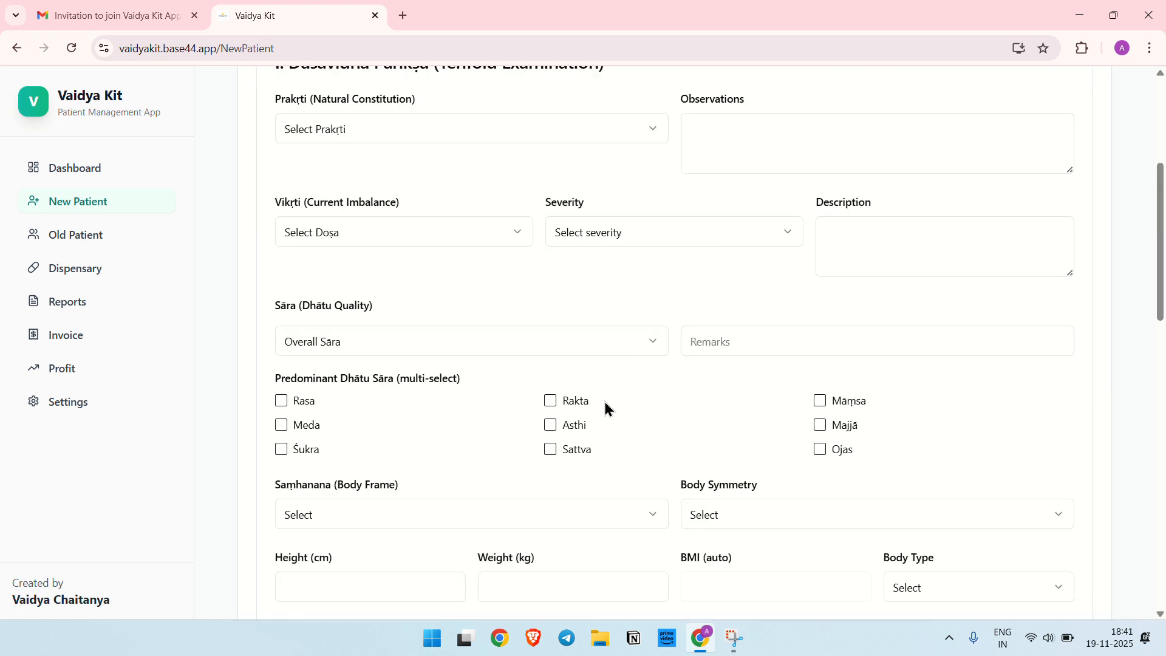
- Look through the Tenfold, Eightfold and Threefold Examination fields, leave them blank, and proceed to Clinical Examination
{"action": "scroll", "coordinate": [604, 405], "scroll_direction": "up", "scroll_amount": 5}
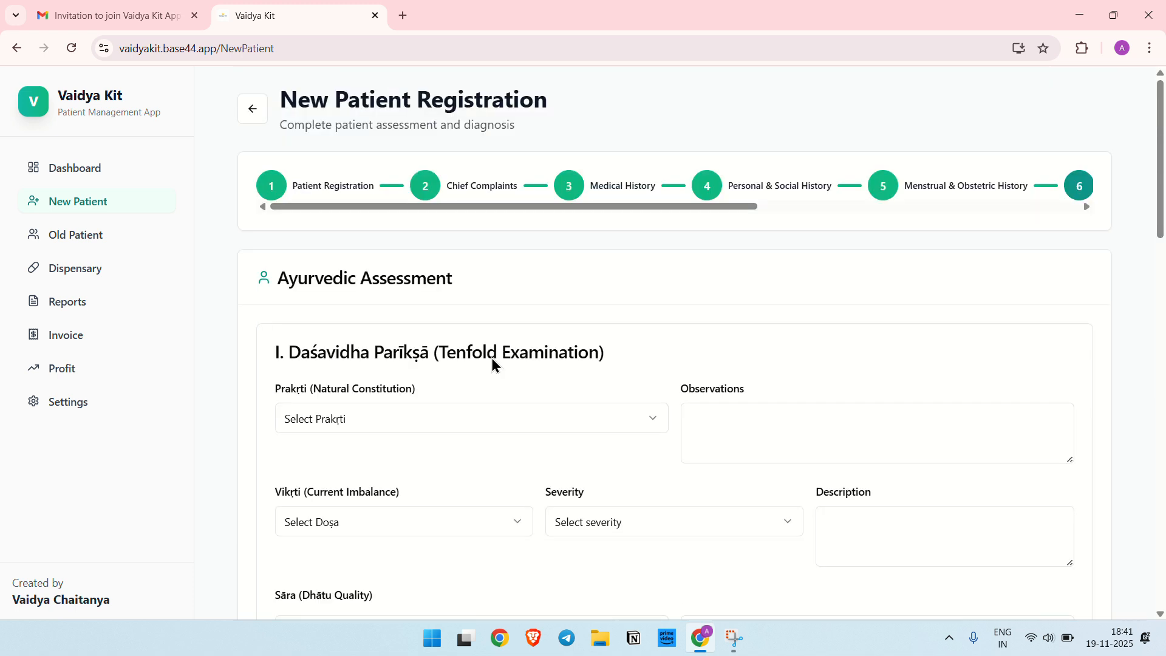
{"action": "scroll", "coordinate": [432, 319], "scroll_direction": "down", "scroll_amount": 3}
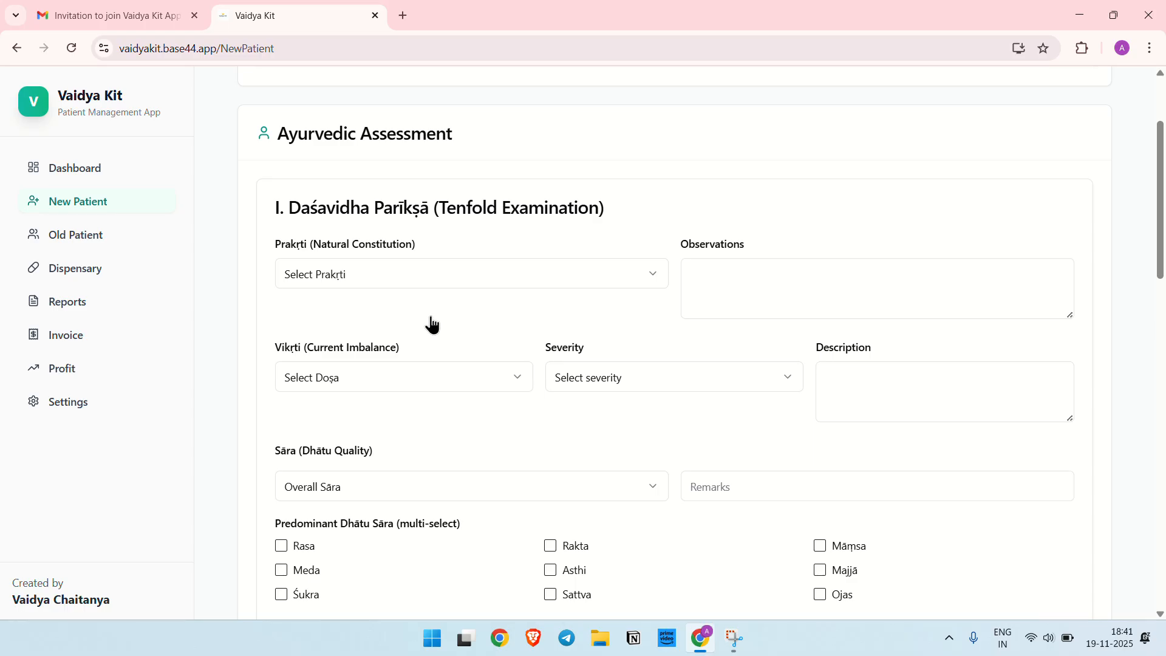
{"action": "scroll", "coordinate": [431, 325], "scroll_direction": "down", "scroll_amount": 12}
{"action": "scroll", "coordinate": [431, 322], "scroll_direction": "down", "scroll_amount": 4}
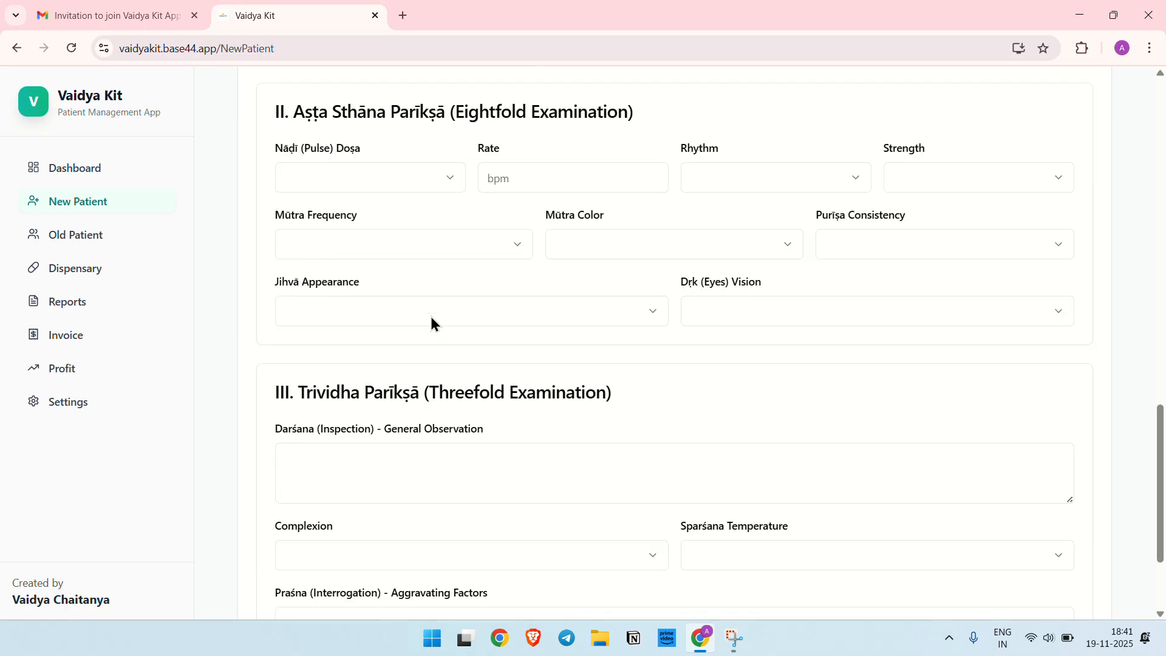
{"action": "scroll", "coordinate": [544, 358], "scroll_direction": "down", "scroll_amount": 3}
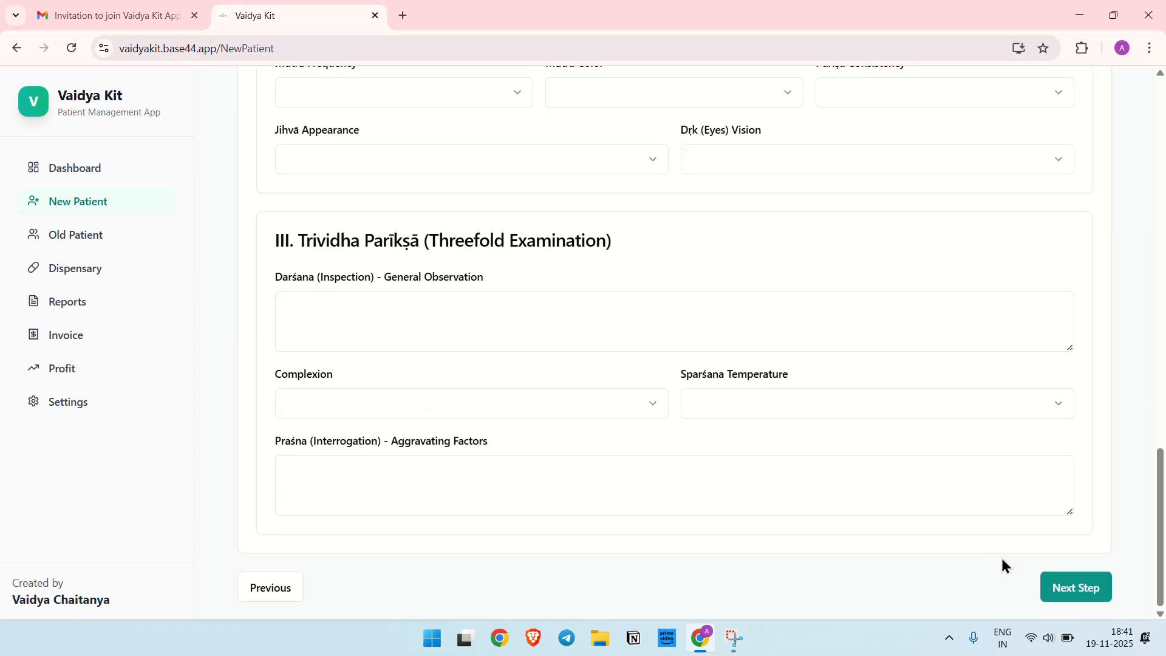
{"action": "left_click", "coordinate": [1054, 592]}
- Leave the vital signs blank and enter "SLR negative" under General Examination
{"action": "scroll", "coordinate": [534, 420], "scroll_direction": "up", "scroll_amount": 15}
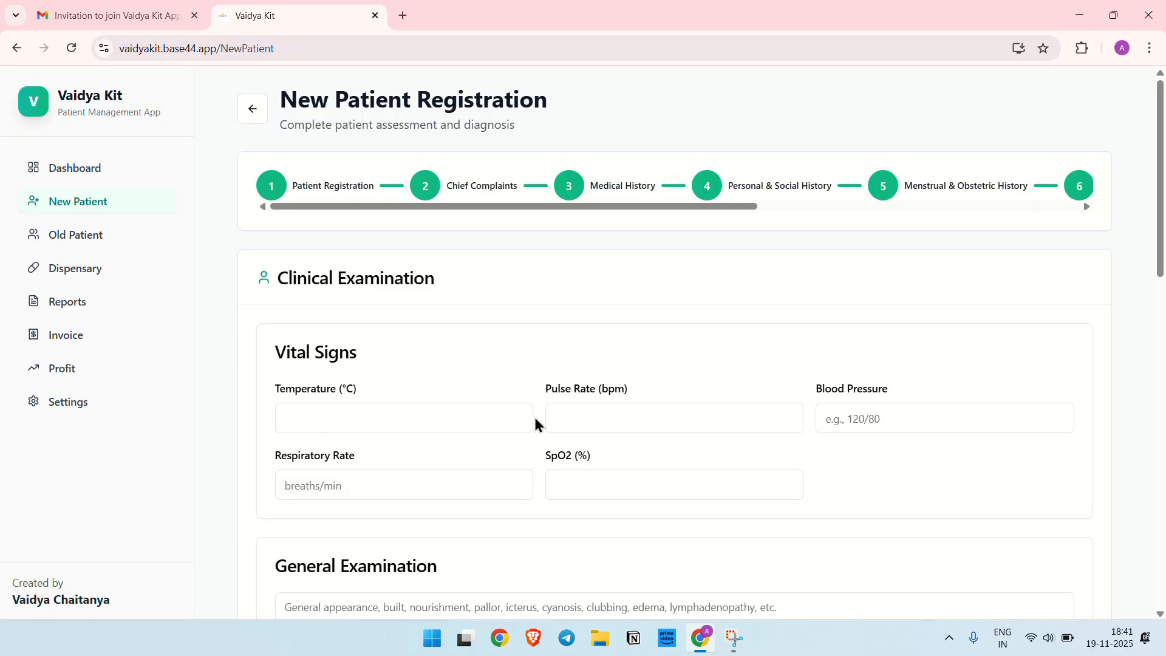
{"action": "scroll", "coordinate": [534, 417], "scroll_direction": "down", "scroll_amount": 3}
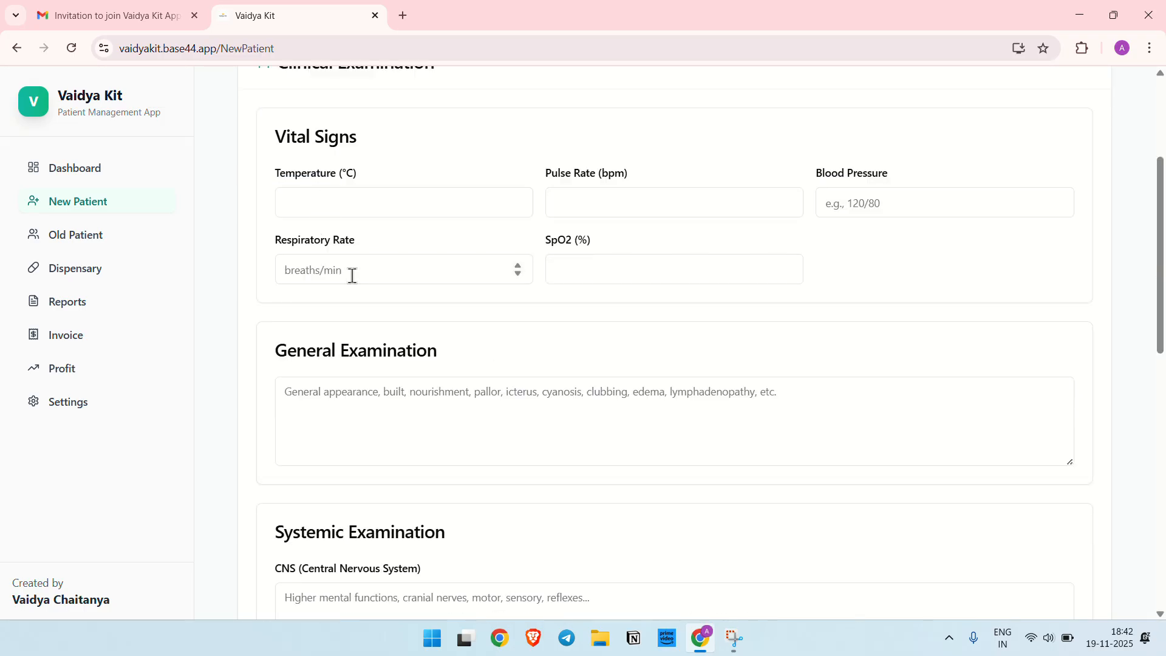
{"action": "scroll", "coordinate": [376, 264], "scroll_direction": "down", "scroll_amount": 3}
{"action": "left_click", "coordinate": [406, 251]}
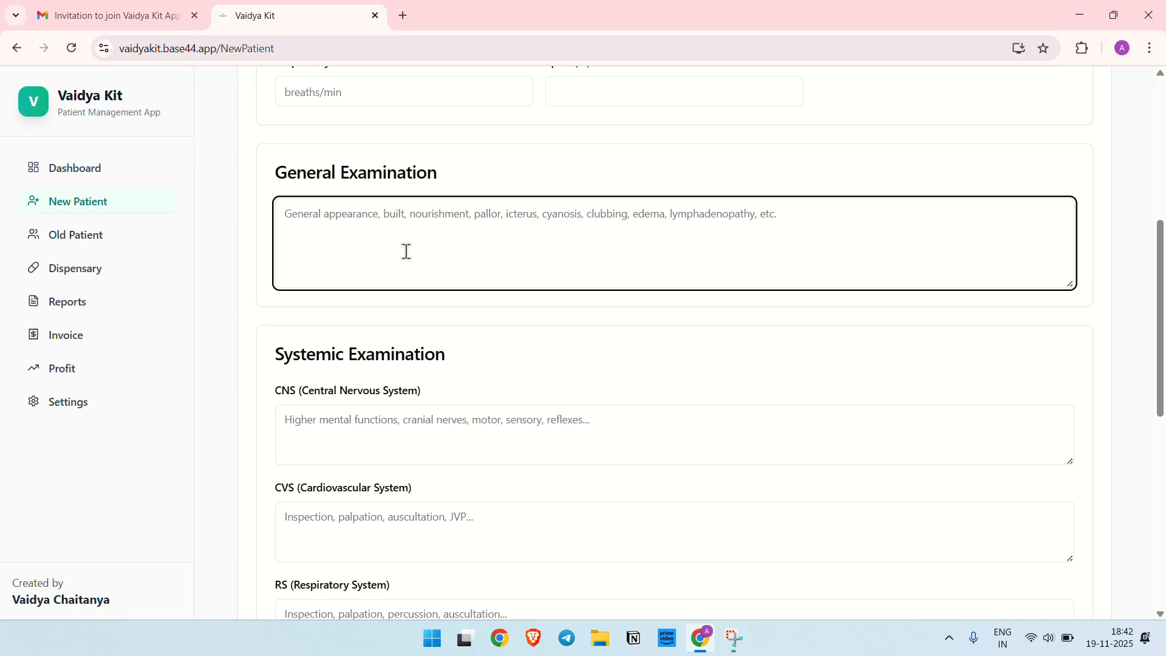
{"action": "type", "text": "SLR n"}
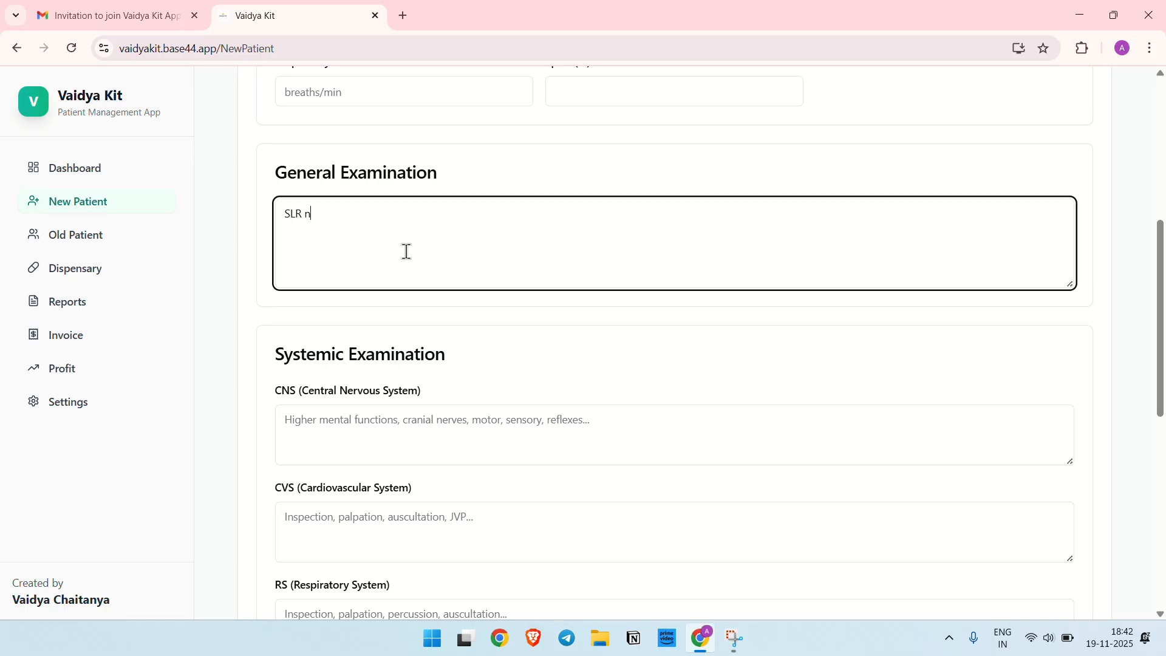
{"action": "type", "text": "egav"}
{"action": "type", "text": "ive"}
{"action": "scroll", "coordinate": [530, 329], "scroll_direction": "down", "scroll_amount": 1}
{"action": "scroll", "coordinate": [530, 330], "scroll_direction": "down", "scroll_amount": 1}
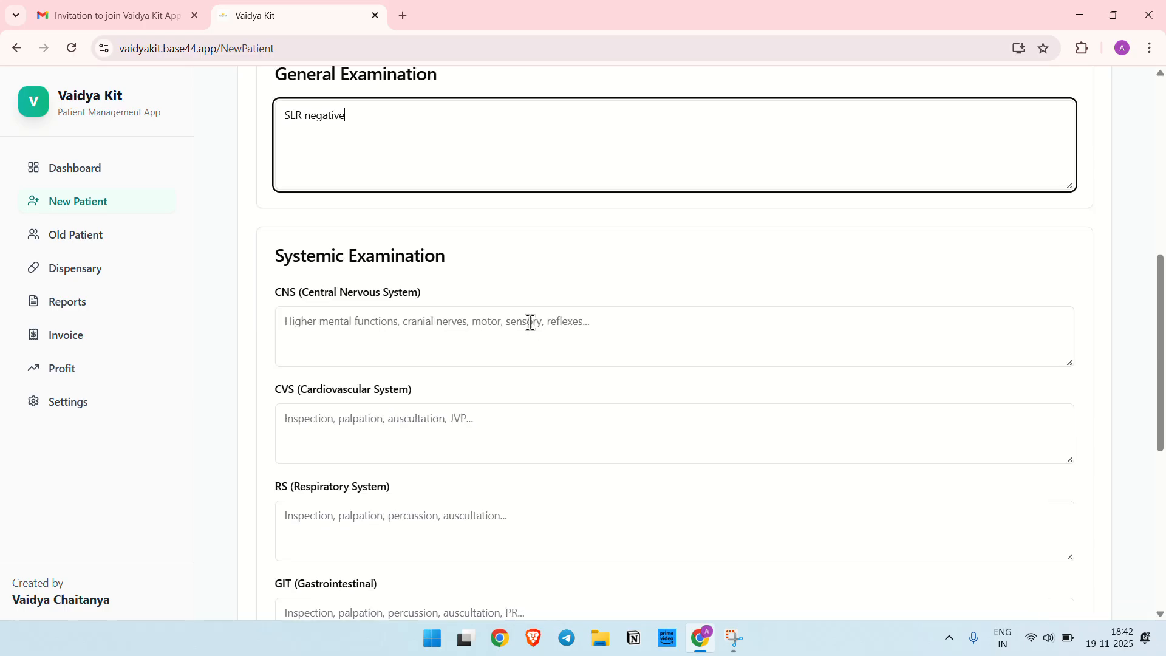
- Leave the Systemic Examination fields blank and proceed to the registration step containing the treatment plan
{"action": "scroll", "coordinate": [530, 322], "scroll_direction": "down", "scroll_amount": 5}
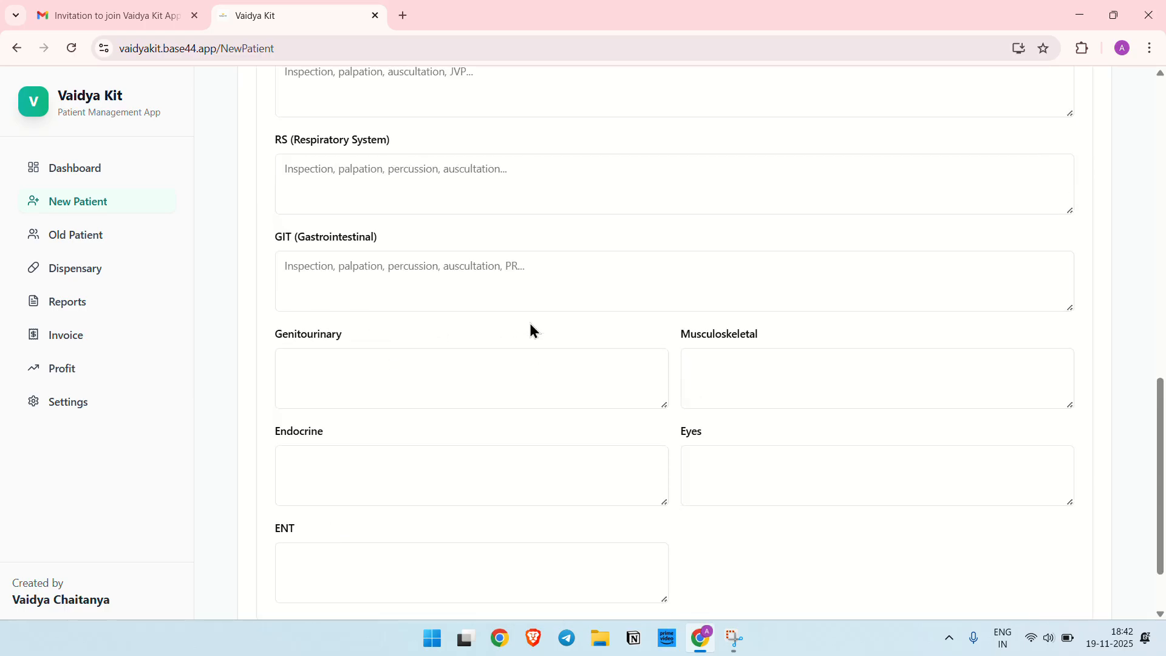
{"action": "scroll", "coordinate": [528, 319], "scroll_direction": "down", "scroll_amount": 1}
{"action": "scroll", "coordinate": [528, 319], "scroll_direction": "down", "scroll_amount": 1}
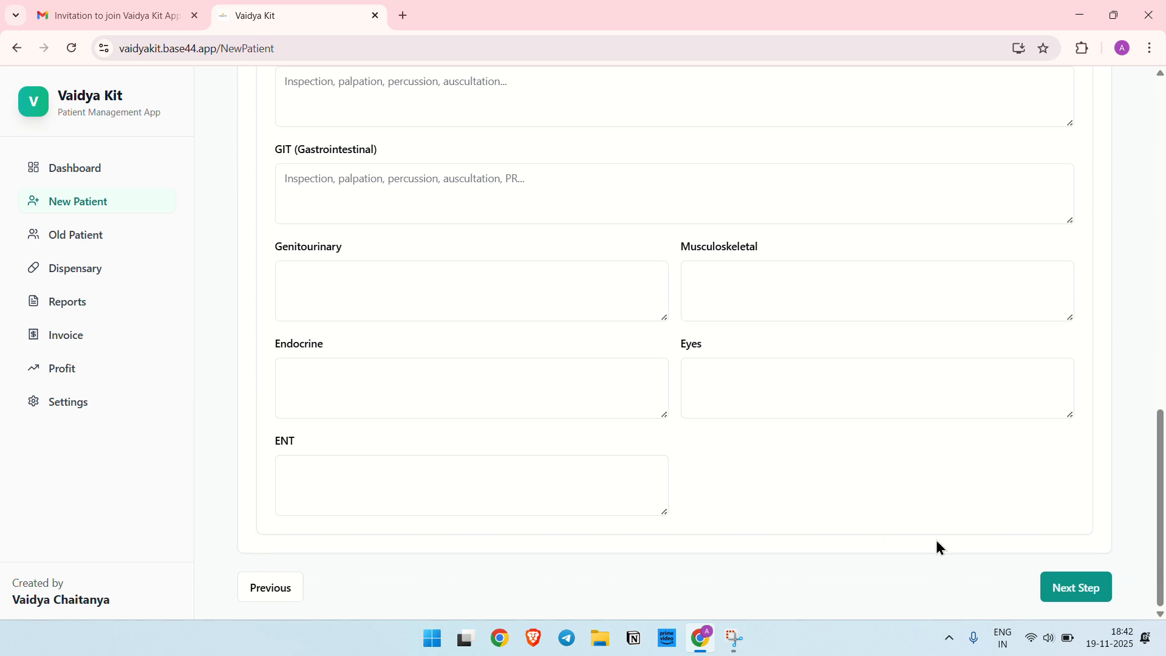
{"action": "left_click", "coordinate": [1070, 589]}
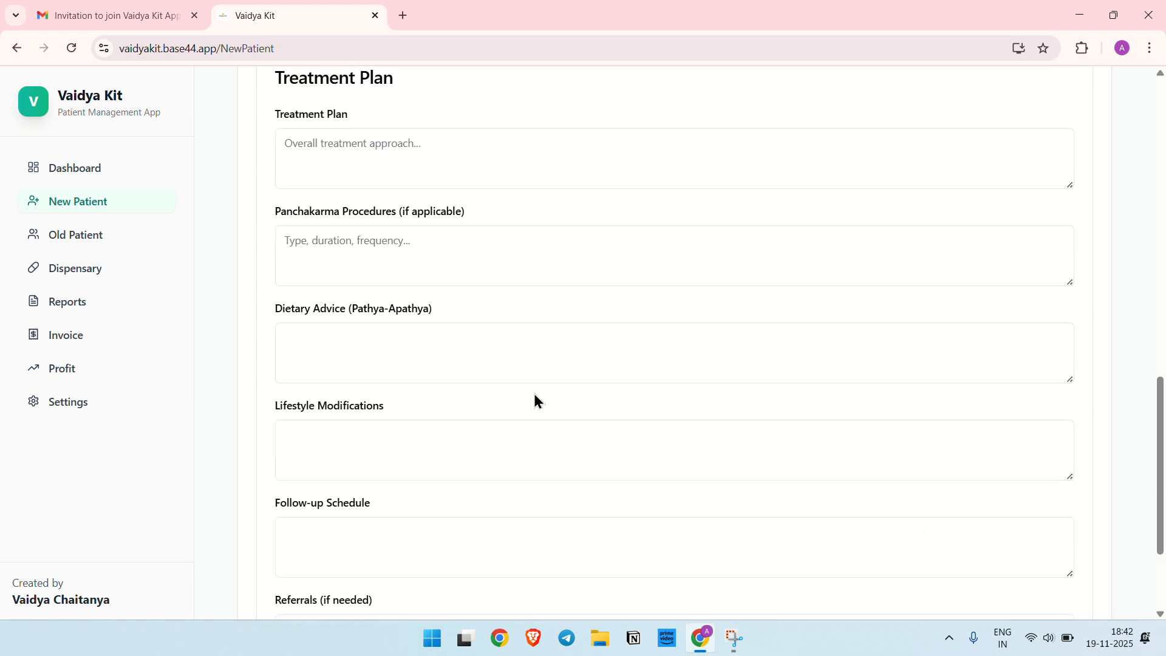
- Enter "Rheumatoid Arthritis" as the Final Diagnosis and "Amavata" as the Ayurvedic Diagnosis
{"action": "scroll", "coordinate": [464, 216], "scroll_direction": "down", "scroll_amount": 2}
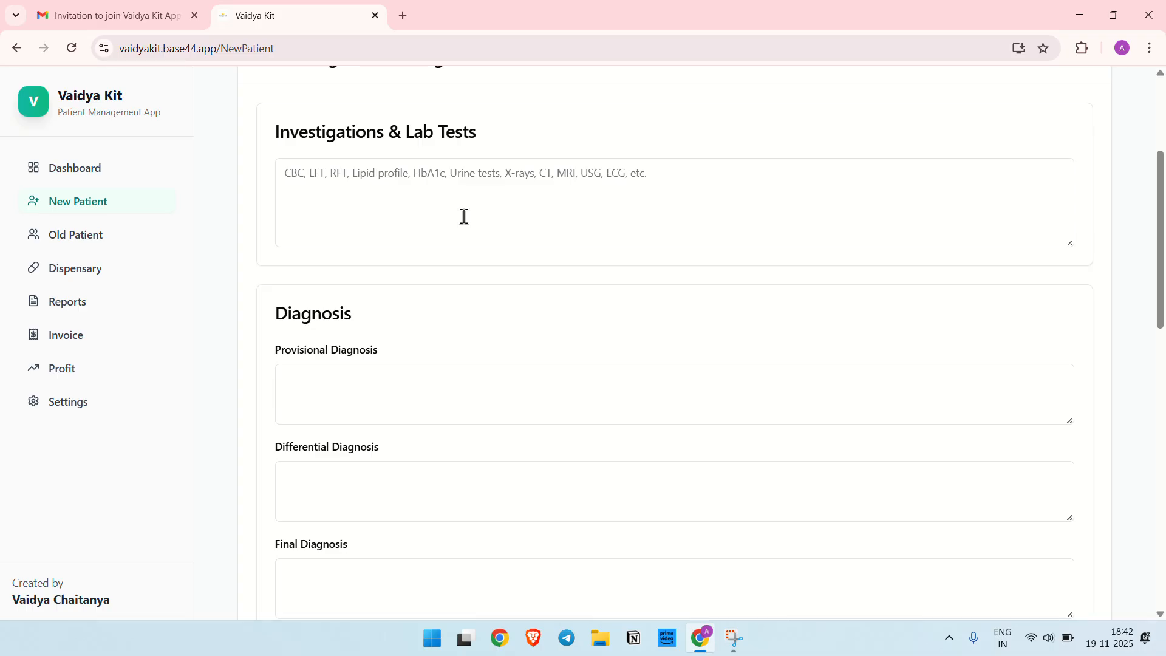
{"action": "scroll", "coordinate": [463, 216], "scroll_direction": "down", "scroll_amount": 2}
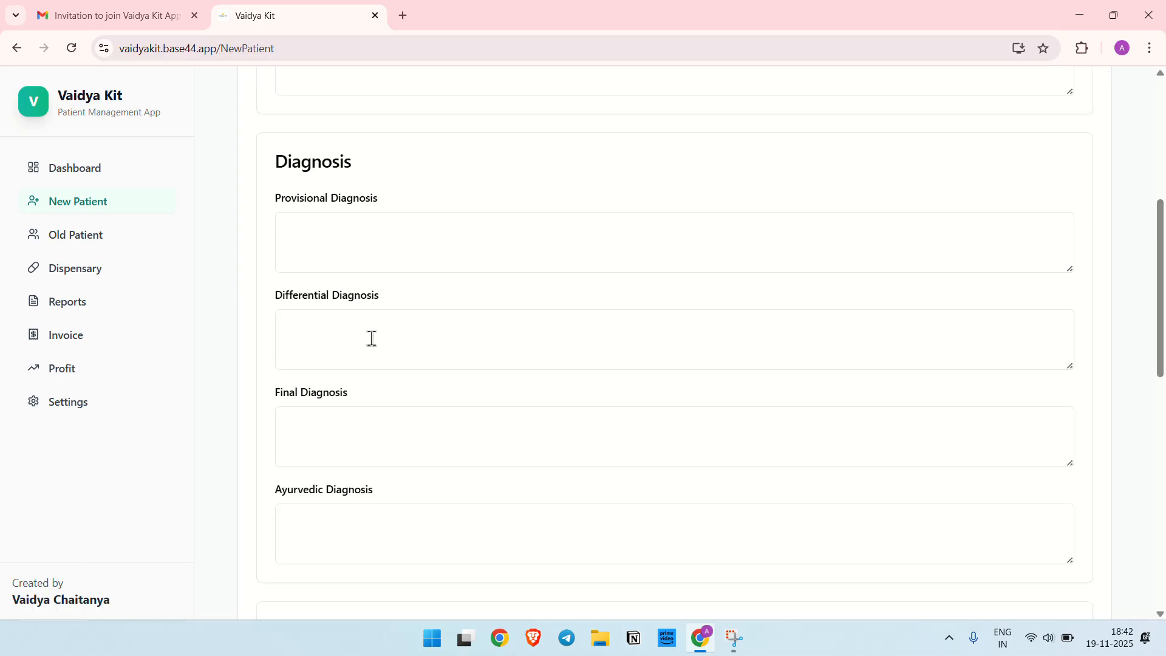
{"action": "scroll", "coordinate": [371, 338], "scroll_direction": "down", "scroll_amount": 2}
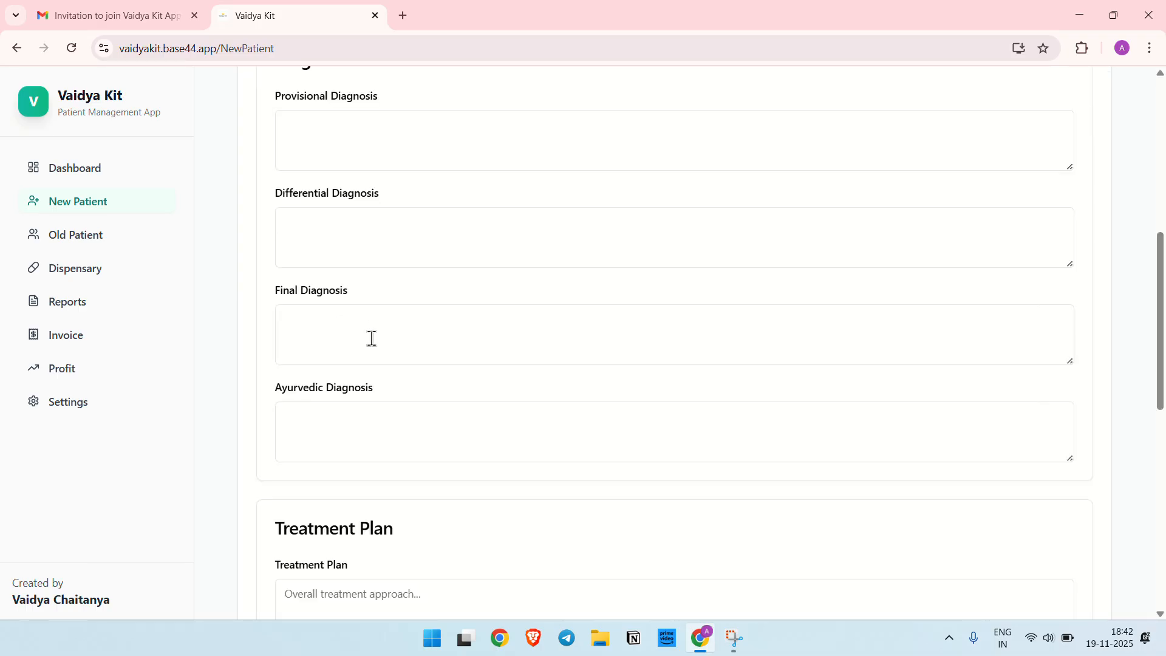
{"action": "scroll", "coordinate": [353, 426], "scroll_direction": "down", "scroll_amount": 1}
{"action": "scroll", "coordinate": [325, 232], "scroll_direction": "down", "scroll_amount": 2}
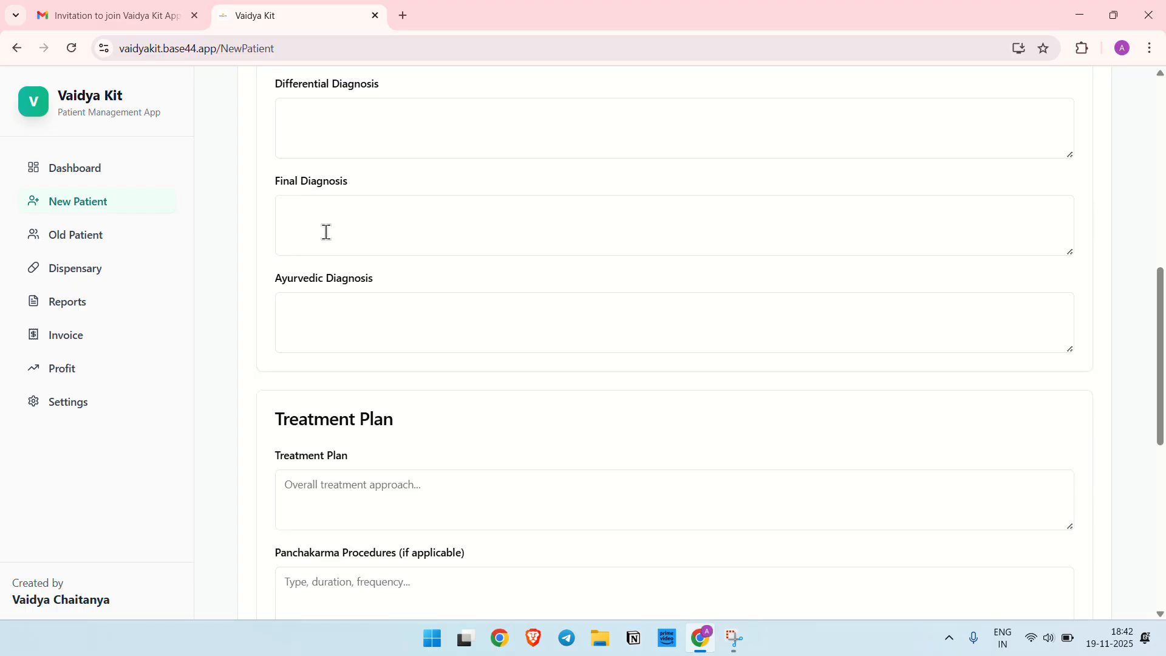
{"action": "left_click", "coordinate": [326, 232]}
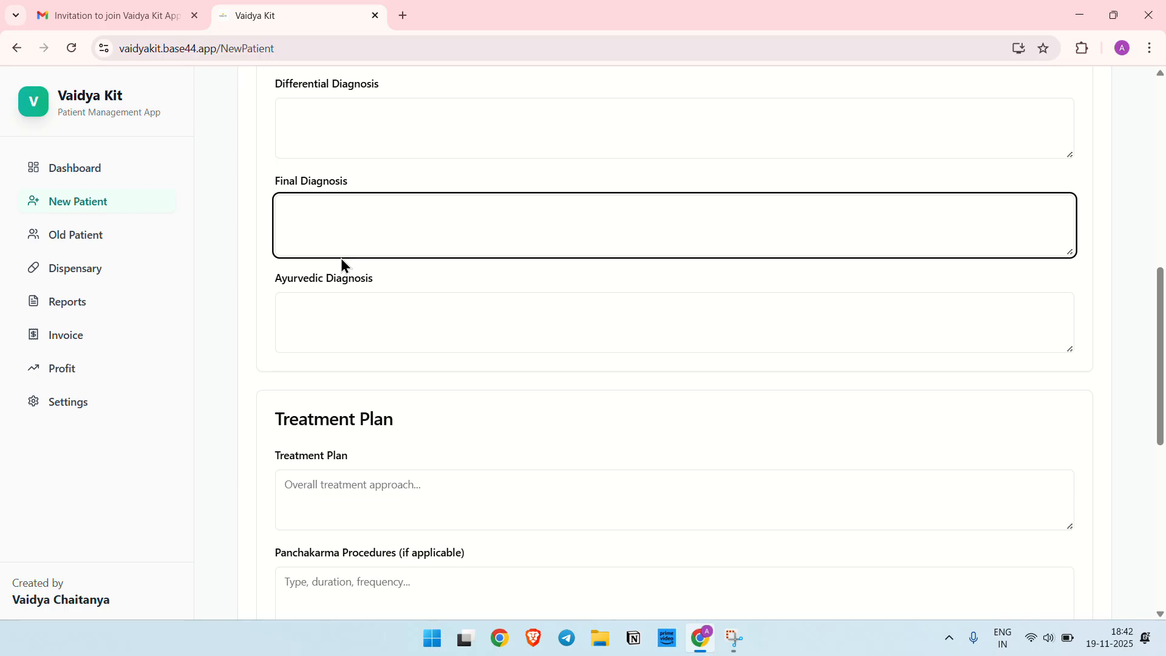
{"action": "type", "text": "Rheumatoid Arthritis"}
{"action": "left_click", "coordinate": [342, 326]}
{"action": "type", "text": "Amavata"}
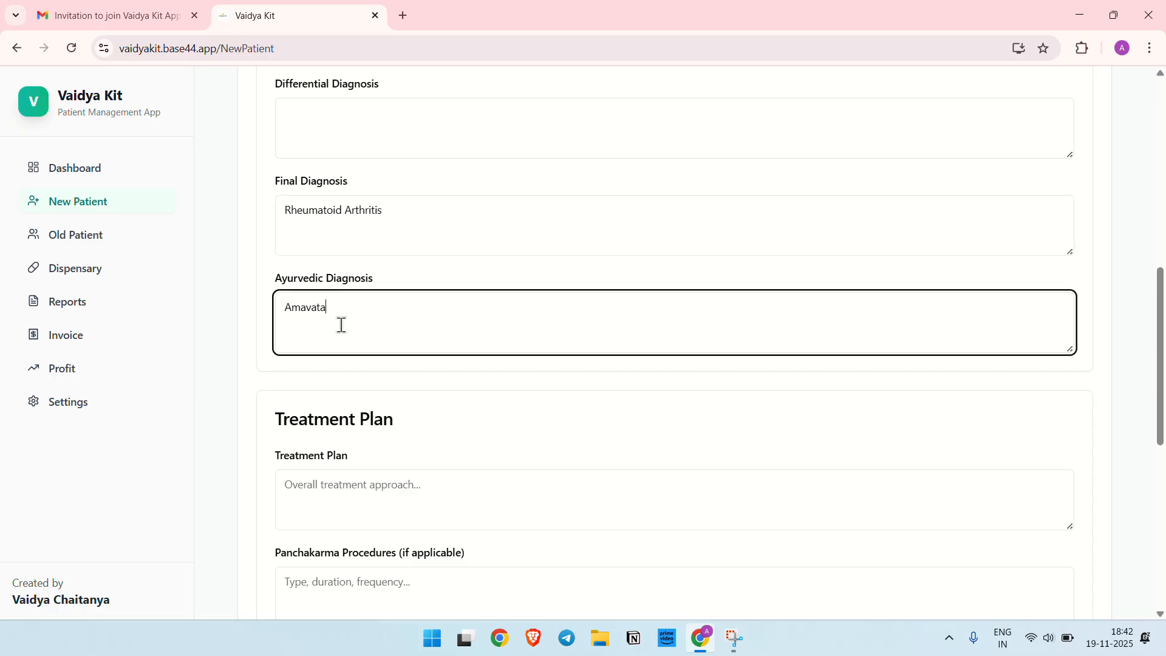
- Leave the Treatment Plan fields blank and proceed to the Medicines step of the registration
{"action": "scroll", "coordinate": [533, 417], "scroll_direction": "down", "scroll_amount": 5}
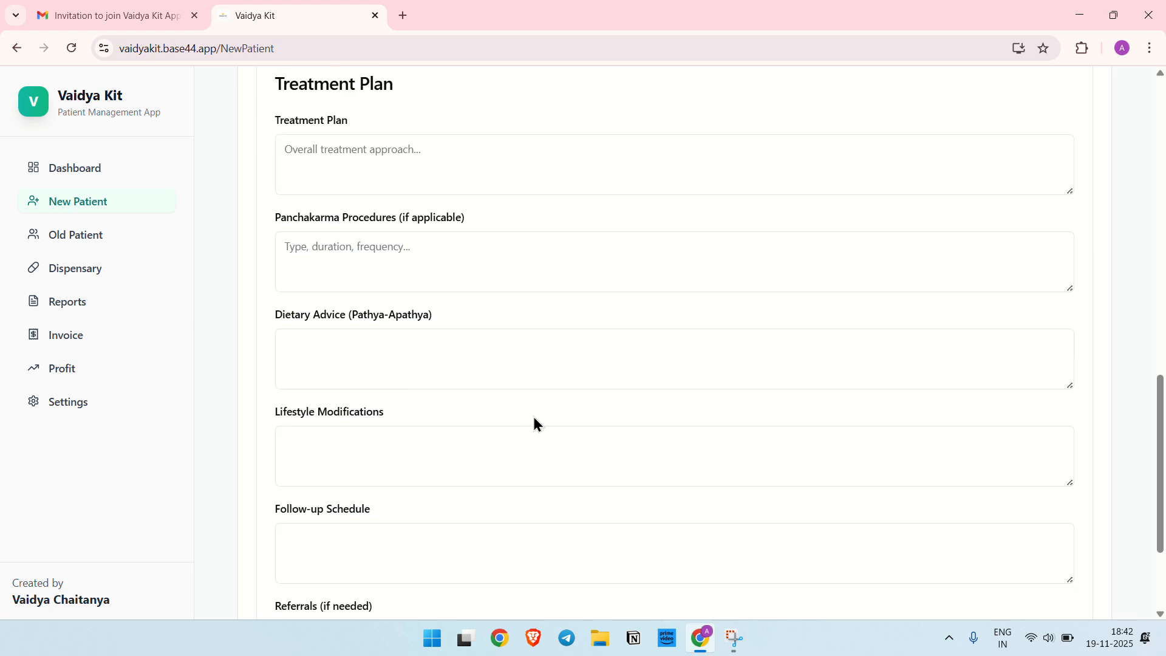
{"action": "left_click", "coordinate": [400, 153]}
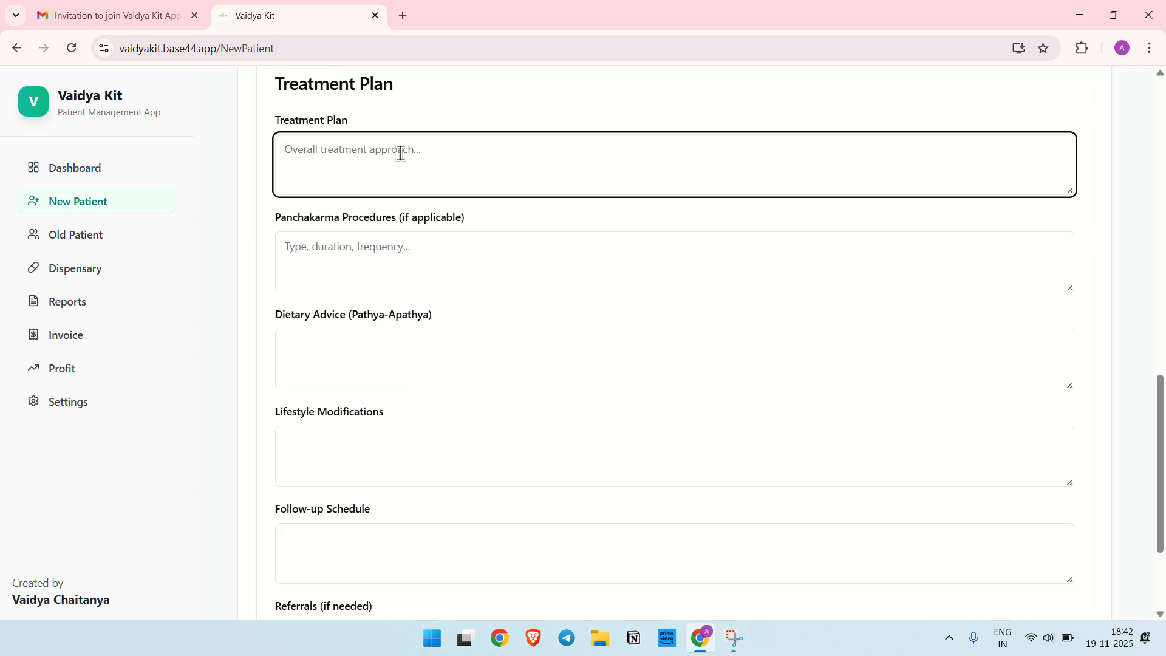
{"action": "scroll", "coordinate": [404, 287], "scroll_direction": "down", "scroll_amount": 3}
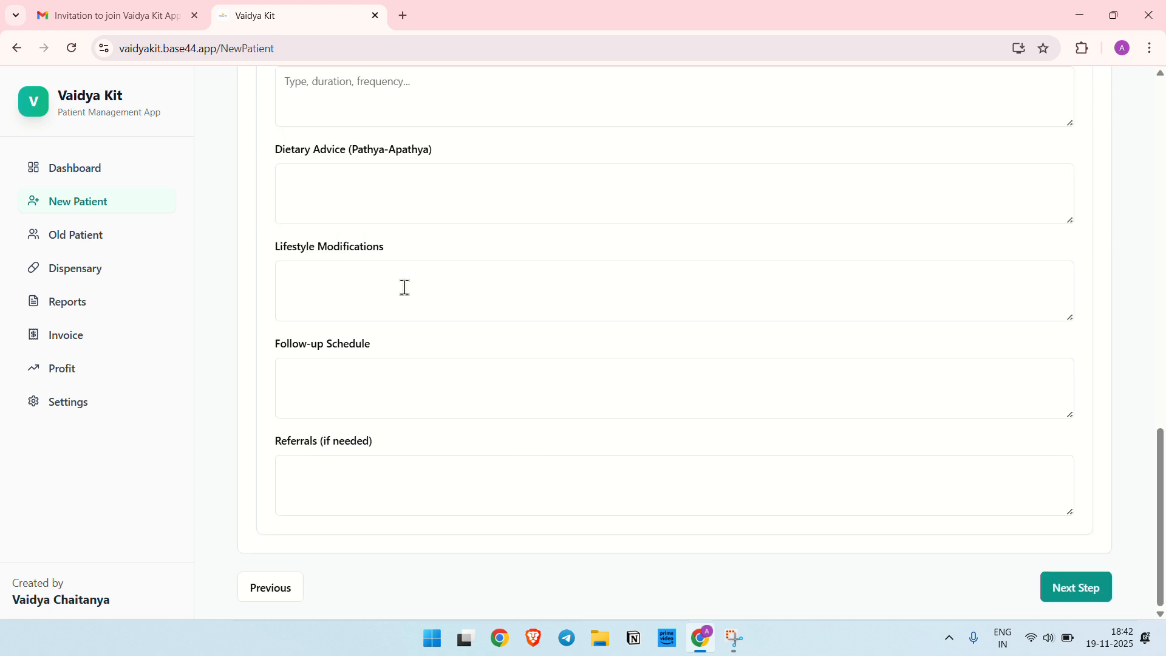
{"action": "left_click", "coordinate": [1067, 603]}
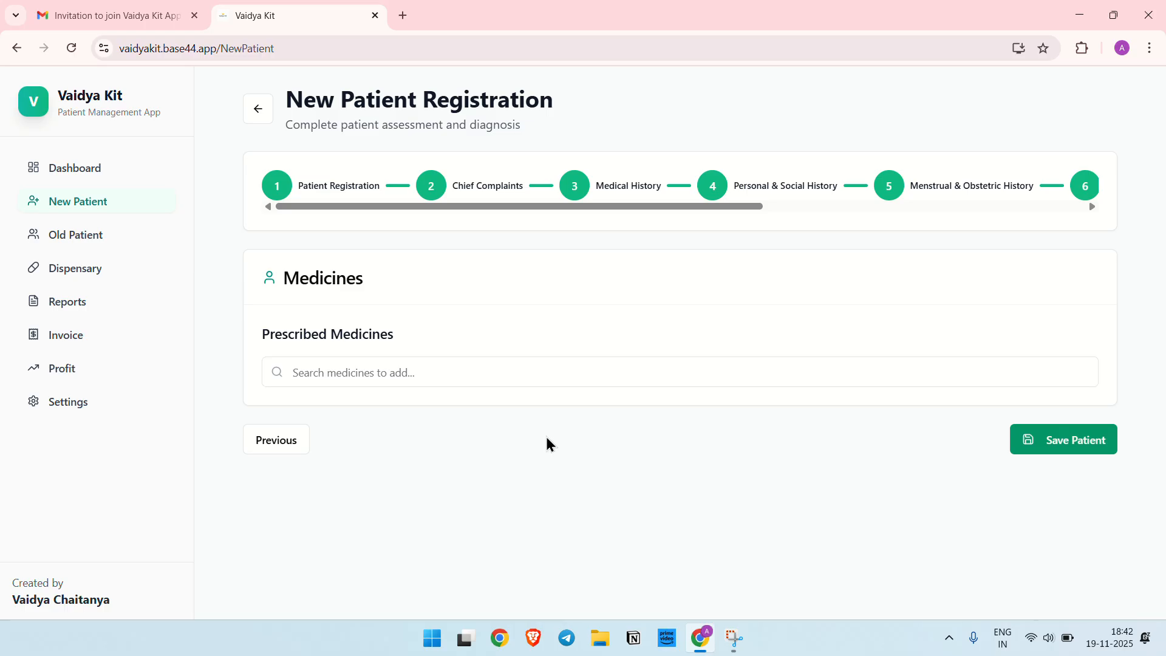
- Prescribe 2 units of Yogaraja Guggulu for the new patient and save the patient registration
{"action": "left_click", "coordinate": [354, 368]}
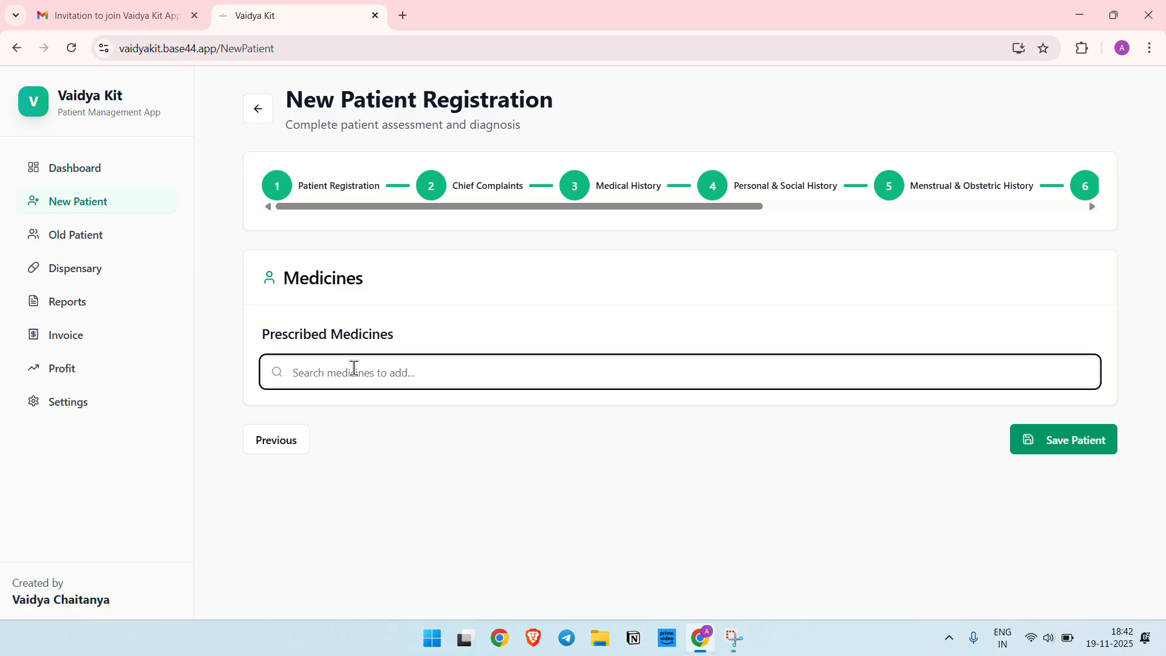
{"action": "type", "text": "y"}
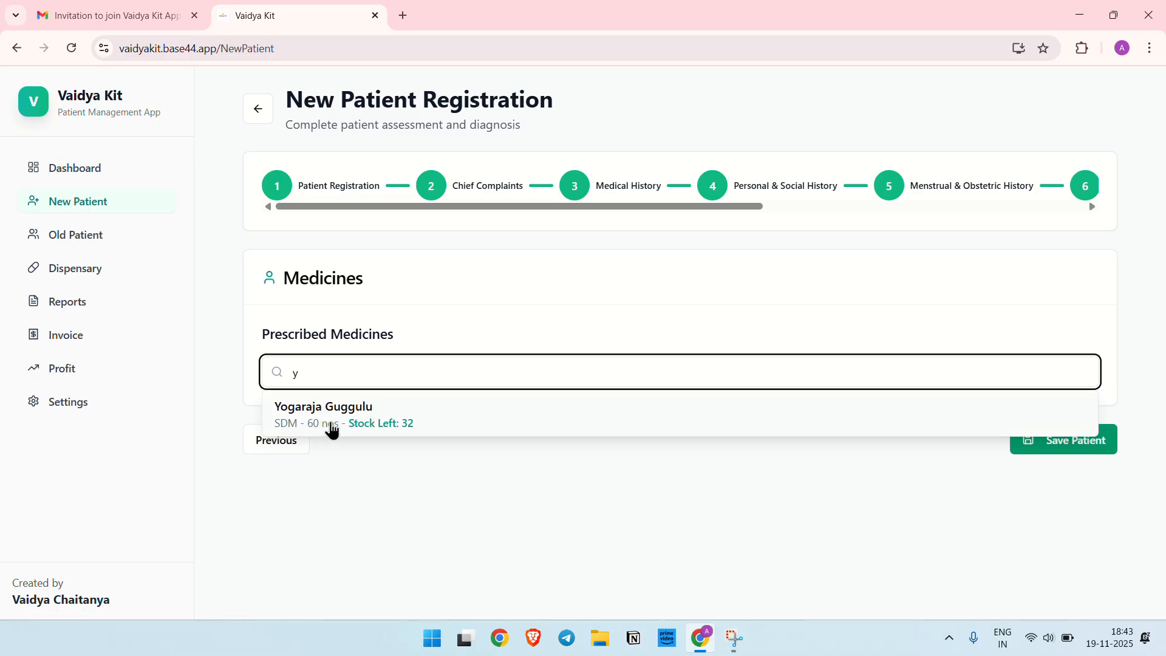
{"action": "left_click", "coordinate": [331, 430]}
{"action": "scroll", "coordinate": [388, 484], "scroll_direction": "down", "scroll_amount": 1}
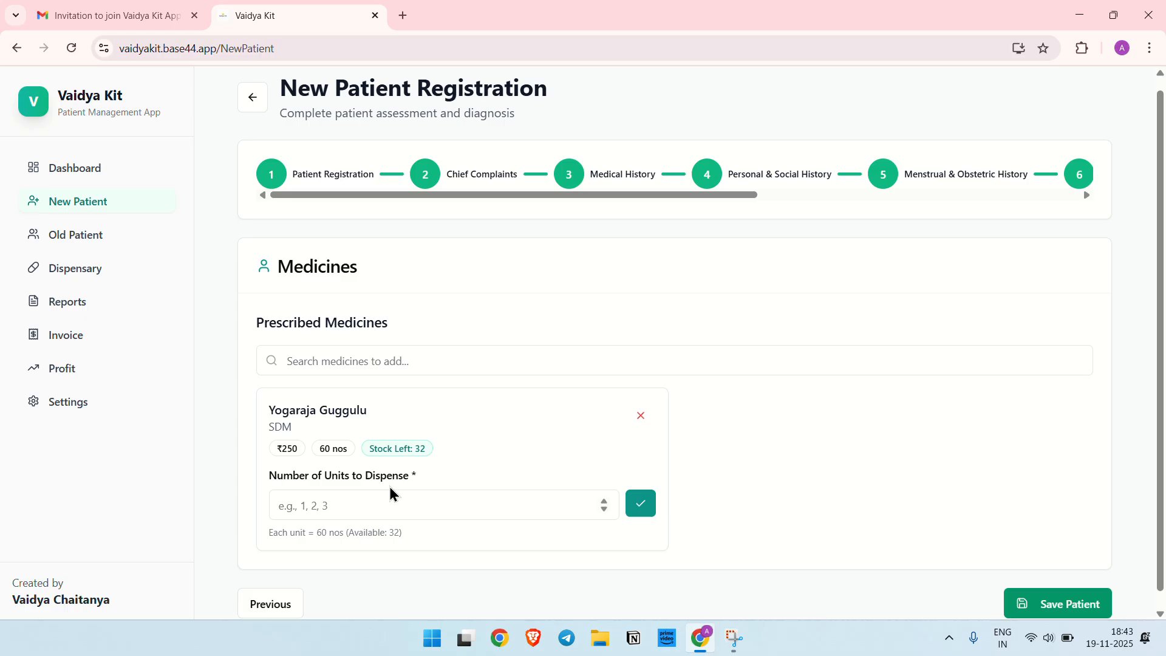
{"action": "left_click", "coordinate": [312, 489]}
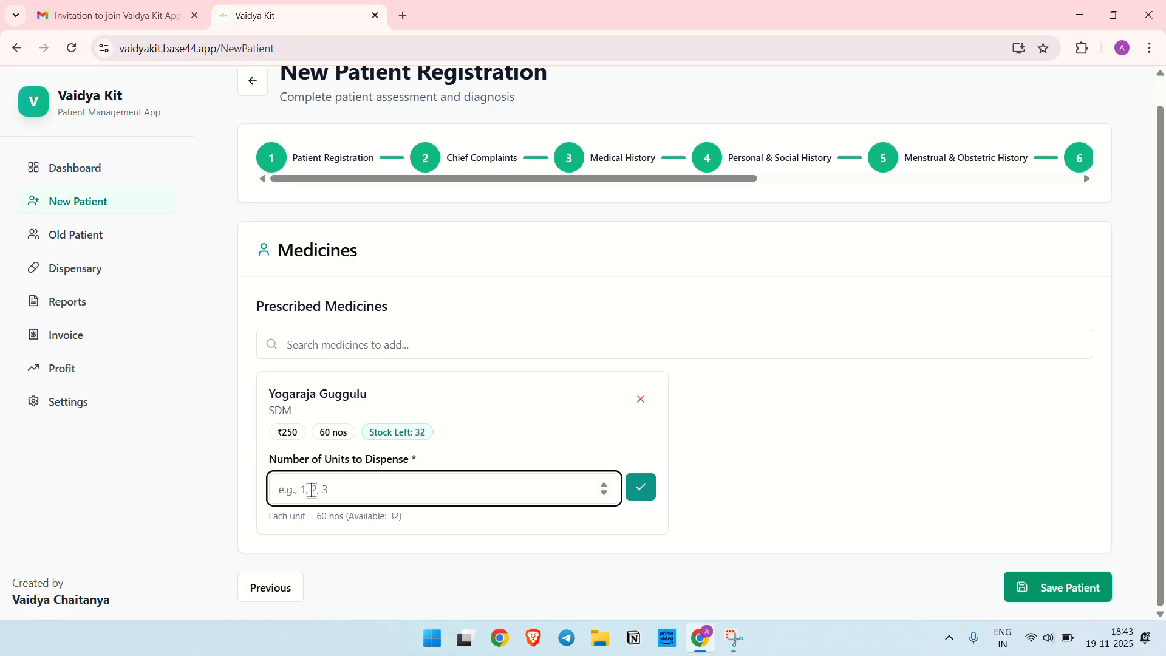
{"action": "type", "text": "2"}
{"action": "left_click", "coordinate": [639, 488]}
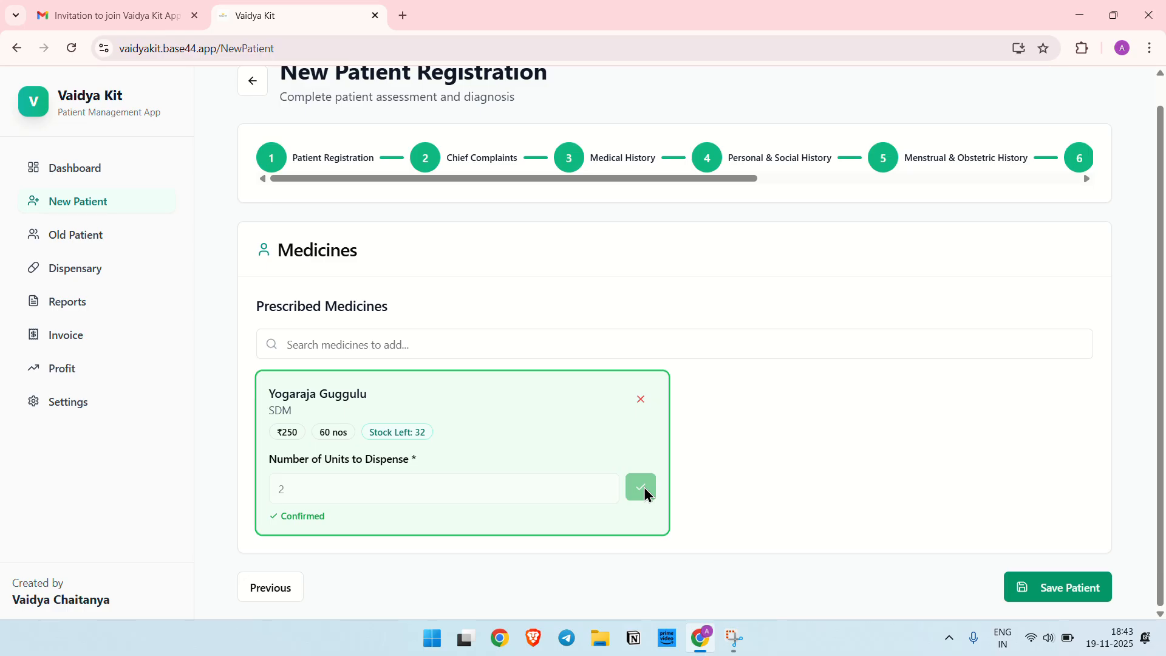
{"action": "left_click", "coordinate": [1042, 598]}
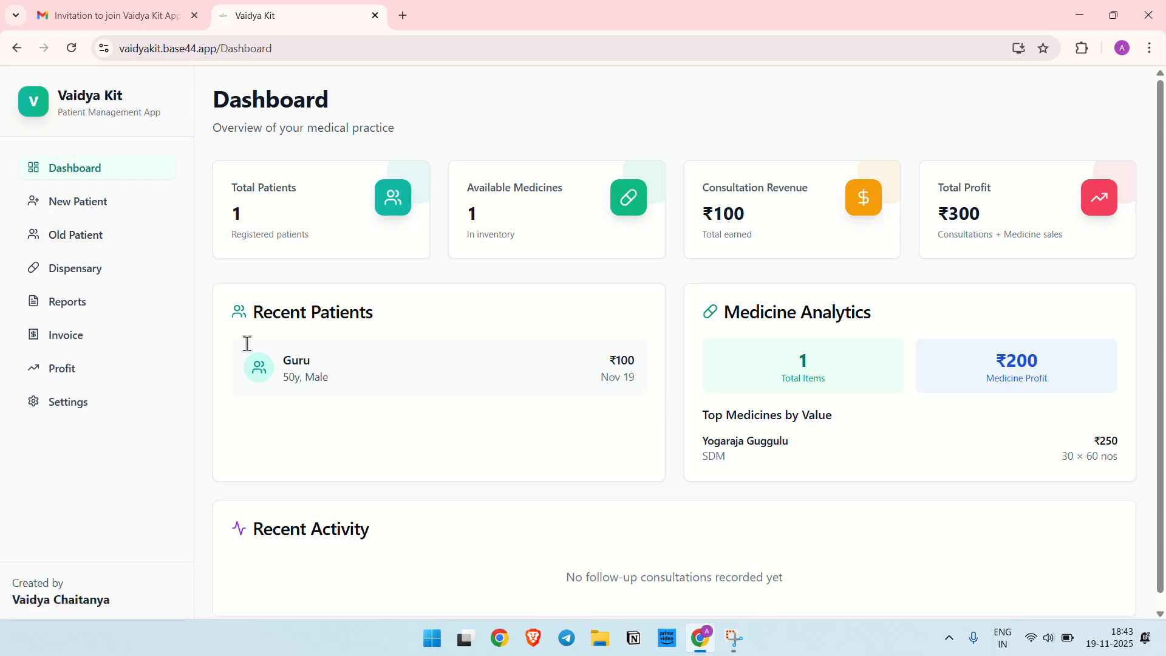
- Open the registered patient's record under Old Patient and review the complaints, examination, prescribed medicines and consultation history
{"action": "left_click", "coordinate": [83, 235]}
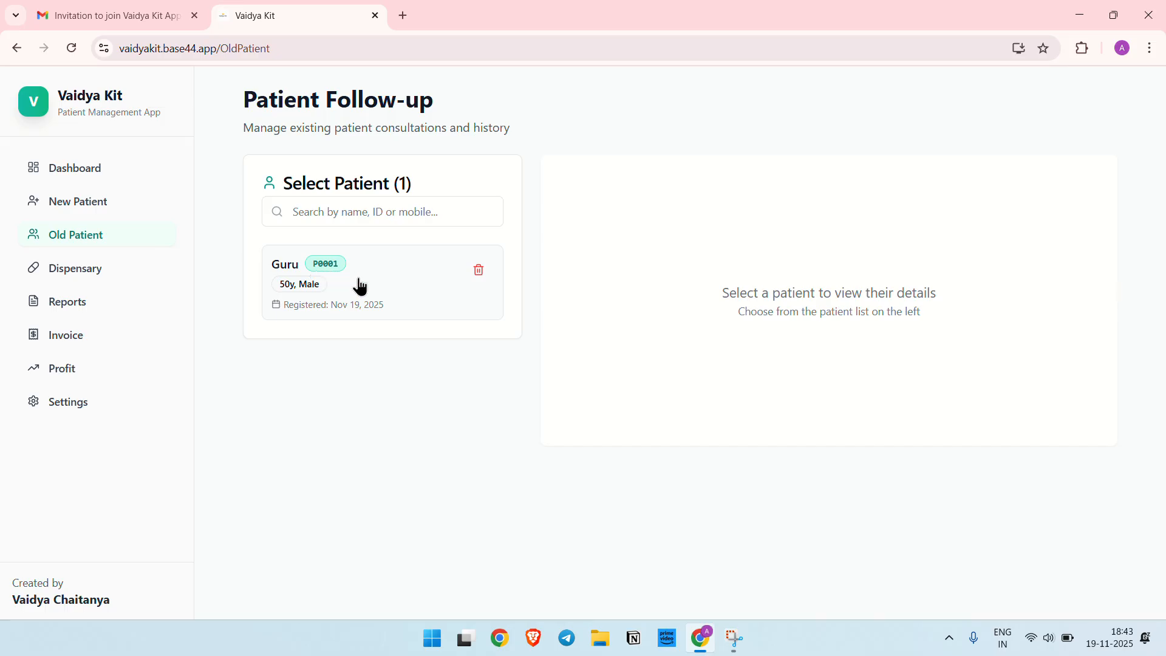
{"action": "left_click", "coordinate": [385, 302]}
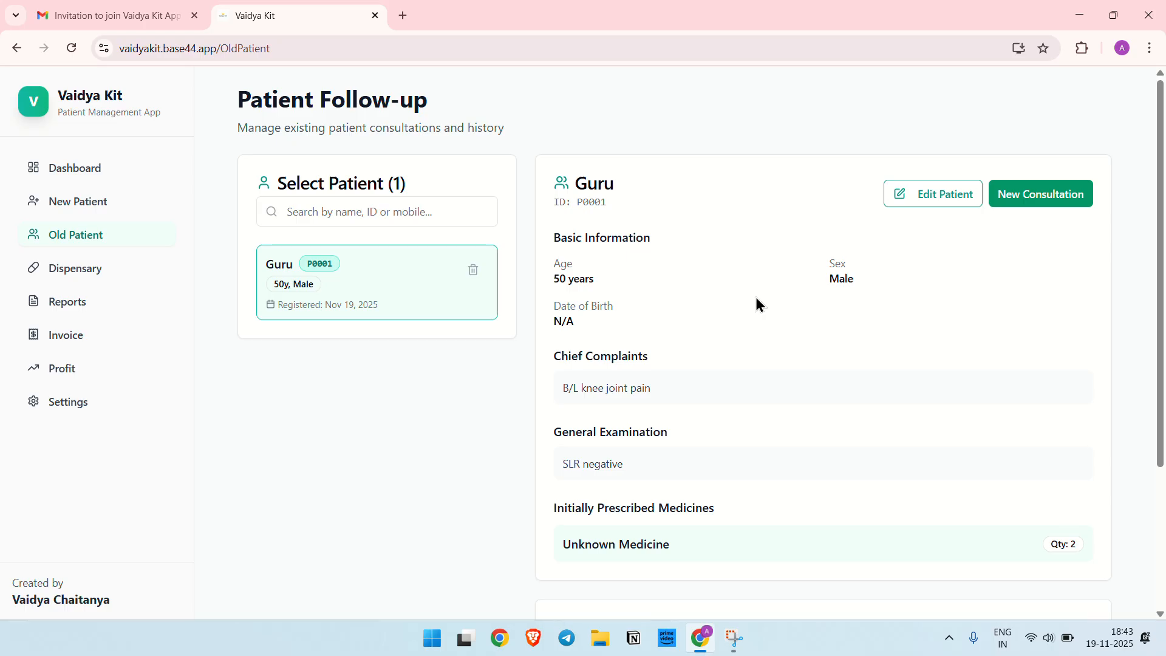
{"action": "scroll", "coordinate": [685, 387], "scroll_direction": "down", "scroll_amount": 2}
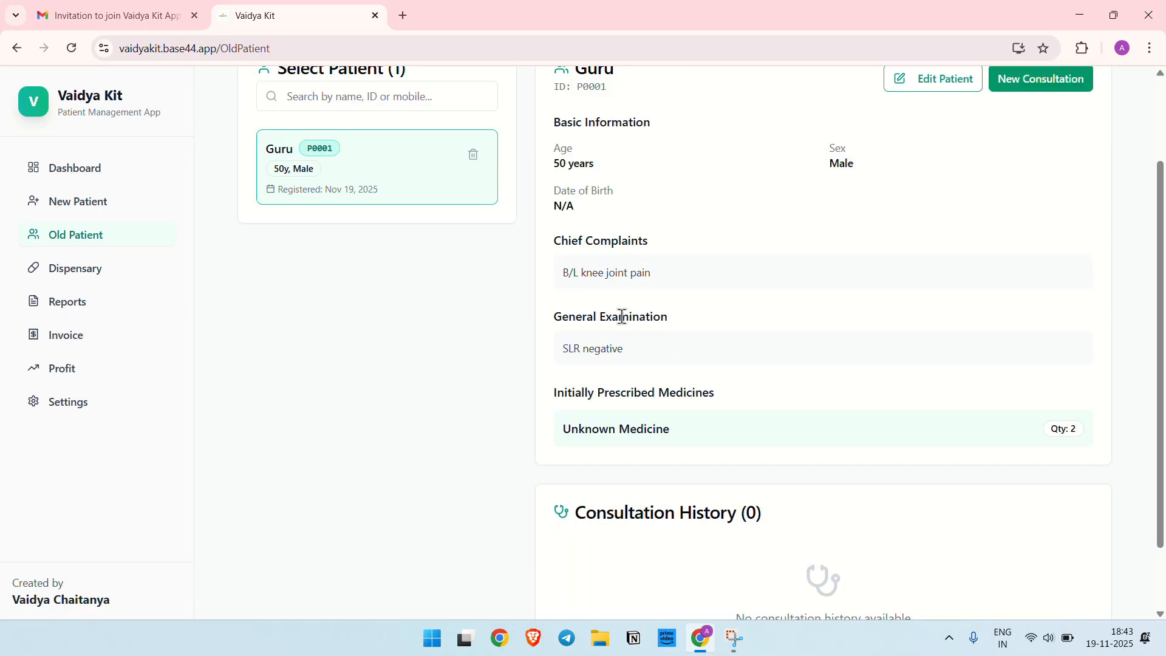
{"action": "scroll", "coordinate": [702, 326], "scroll_direction": "down", "scroll_amount": 2}
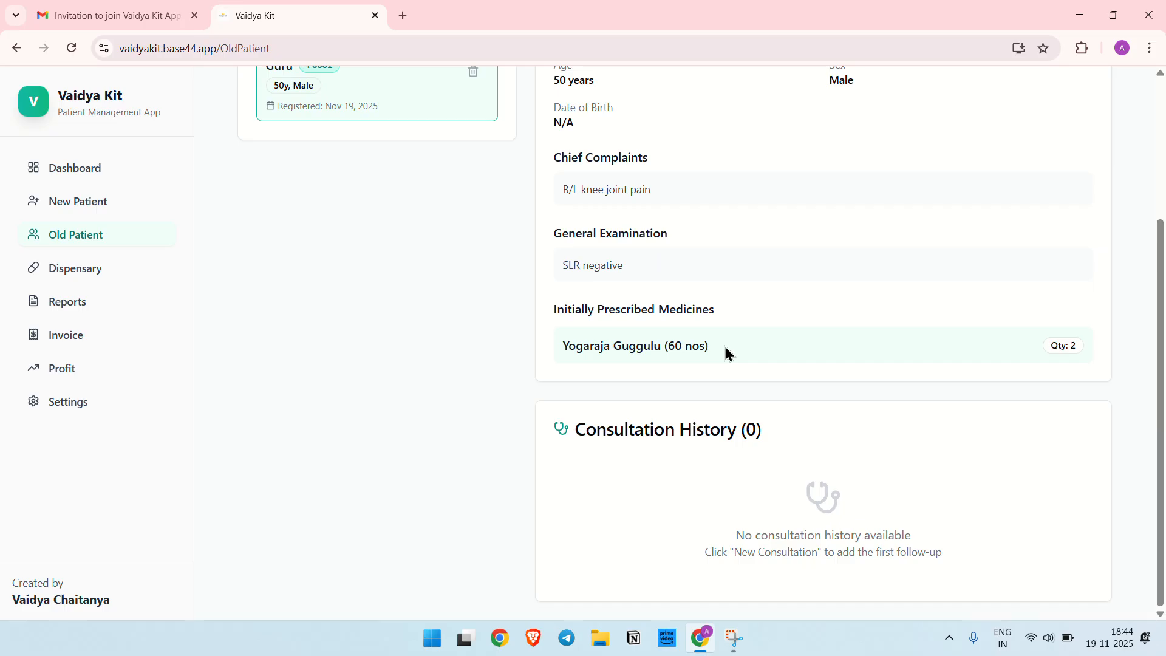
{"action": "scroll", "coordinate": [725, 352], "scroll_direction": "up", "scroll_amount": 3}
{"action": "scroll", "coordinate": [726, 354], "scroll_direction": "down", "scroll_amount": 3}
{"action": "scroll", "coordinate": [726, 350], "scroll_direction": "up", "scroll_amount": 4}
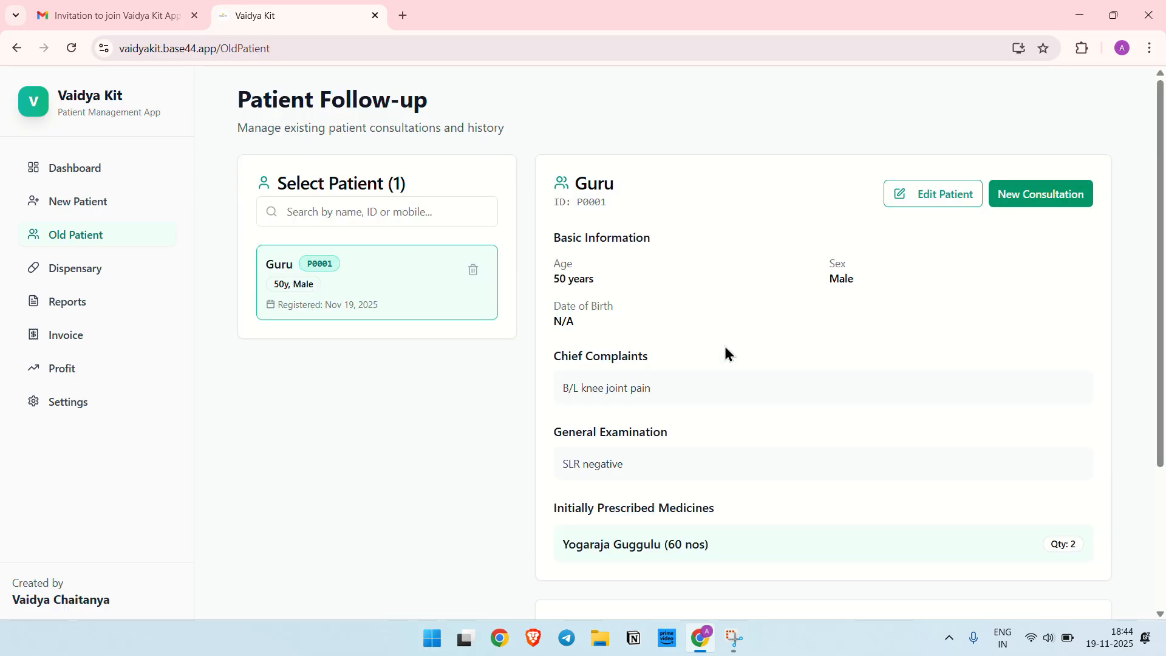
- Start a new consultation for the patient with a fee of ₹100 and the fresh complaint "Running nose x 20 days"
{"action": "left_click", "coordinate": [1043, 199]}
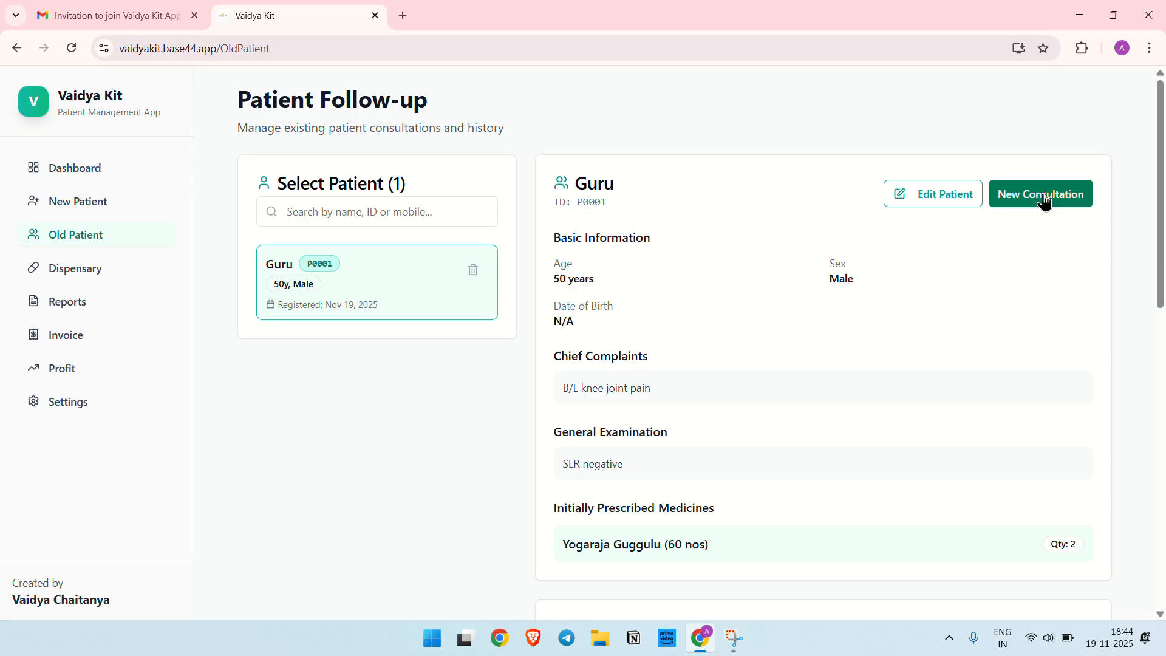
{"action": "scroll", "coordinate": [712, 474], "scroll_direction": "down", "scroll_amount": 8}
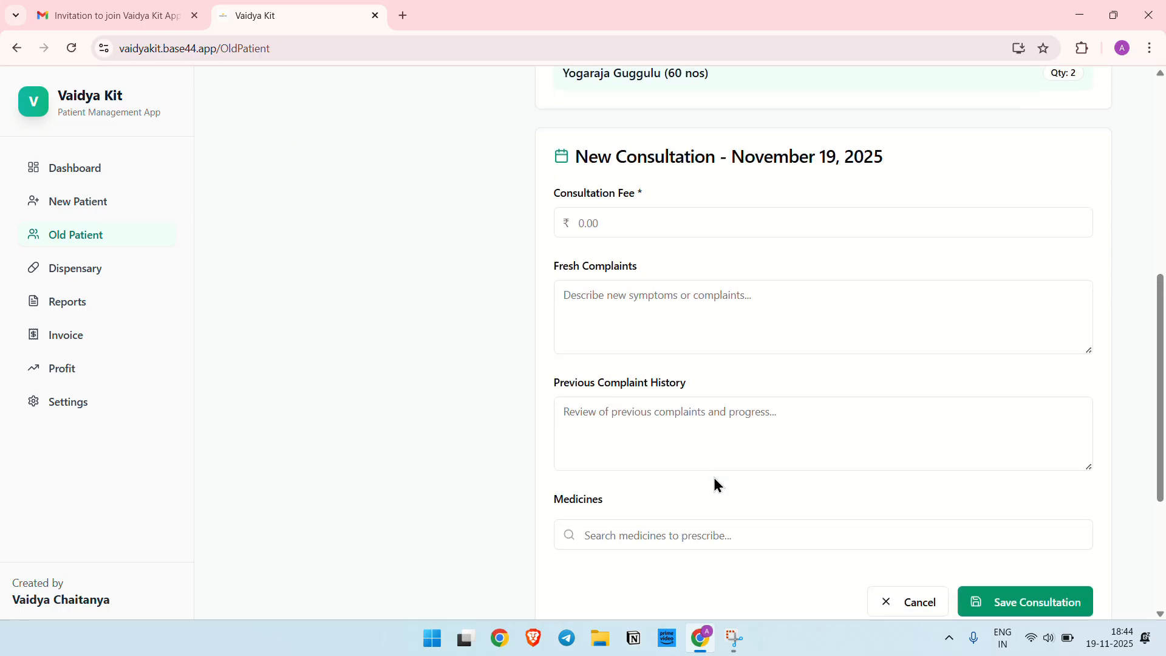
{"action": "left_click", "coordinate": [588, 210]}
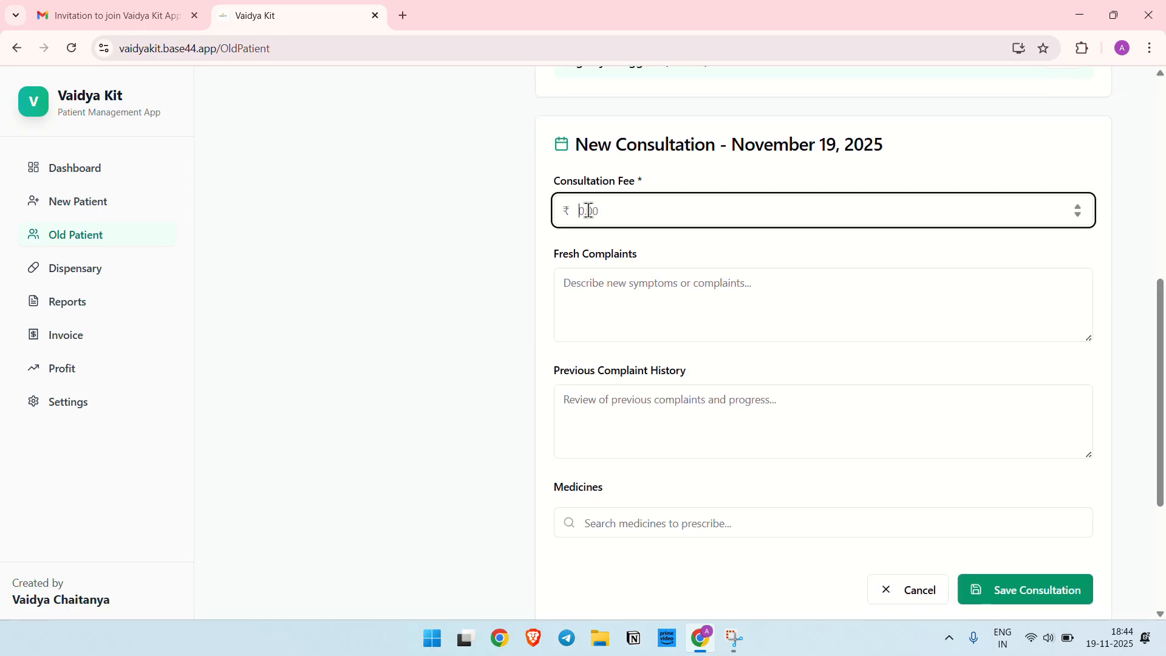
{"action": "type", "text": "100"}
{"action": "left_click", "coordinate": [614, 312]}
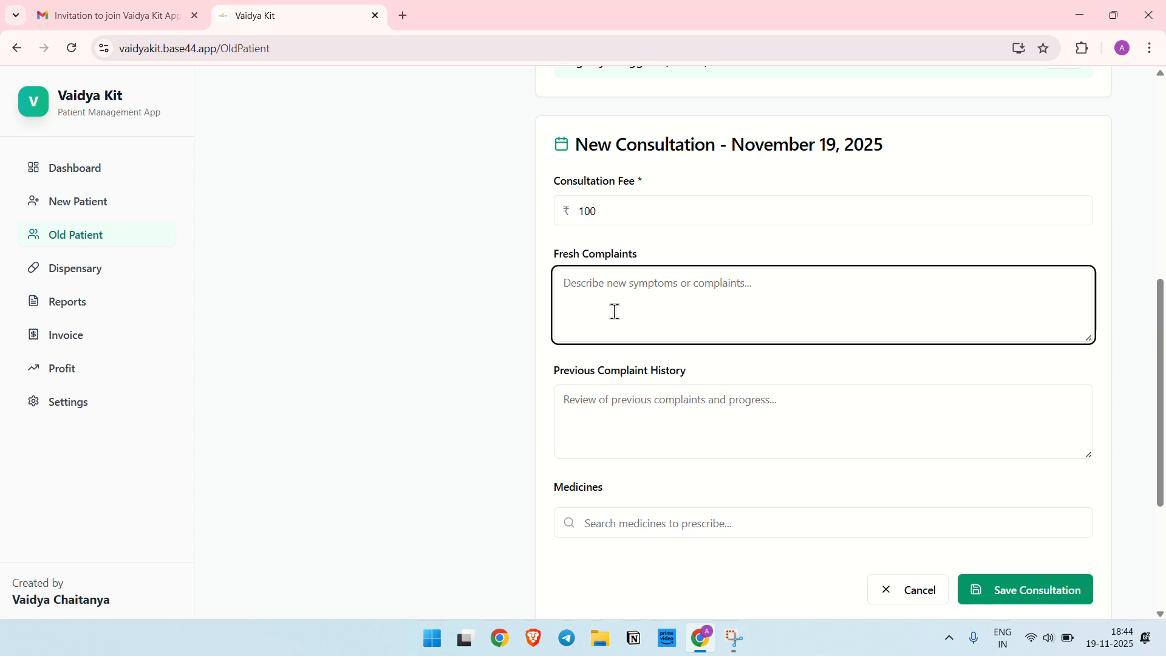
{"action": "type", "text": "Running n"}
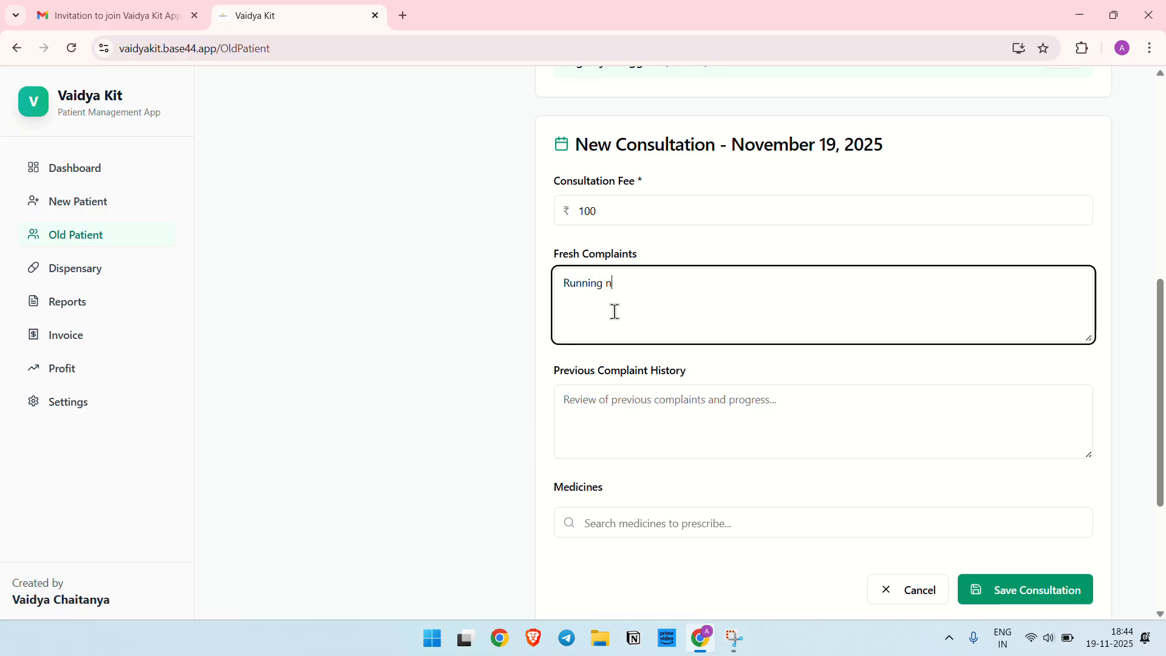
{"action": "type", "text": "ose x 20 days"}
{"action": "scroll", "coordinate": [614, 311], "scroll_direction": "down", "scroll_amount": 2}
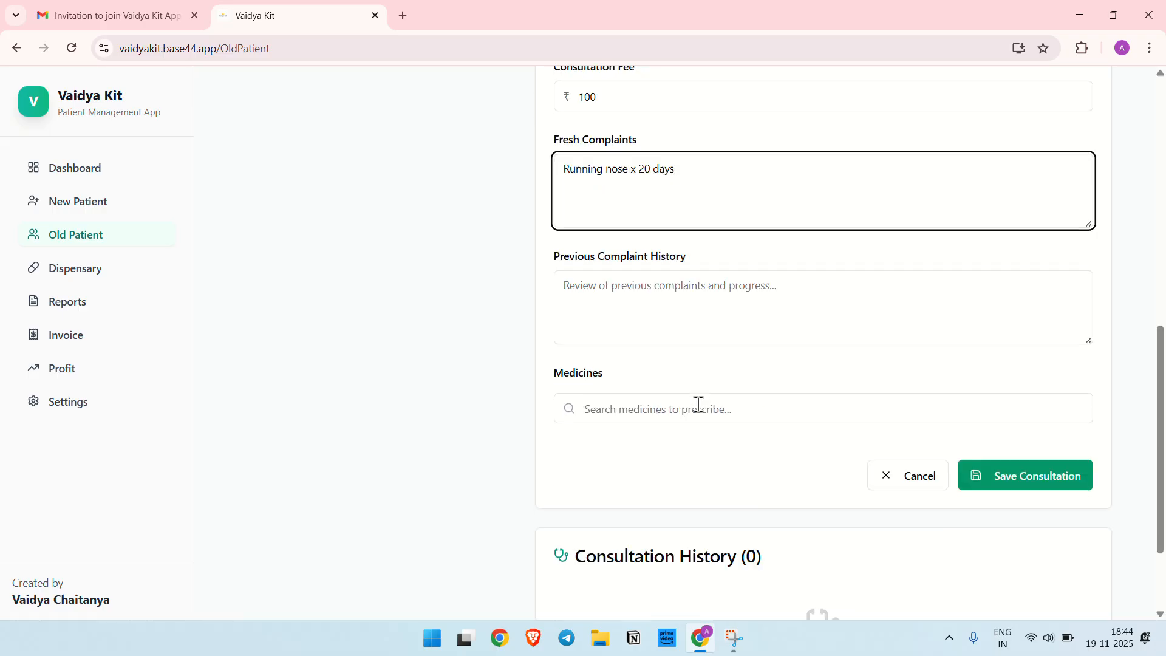
- Prescribe 10 units of Yogaraja Guggulu in the new consultation and save it to the patient's consultation history
{"action": "left_click", "coordinate": [656, 409]}
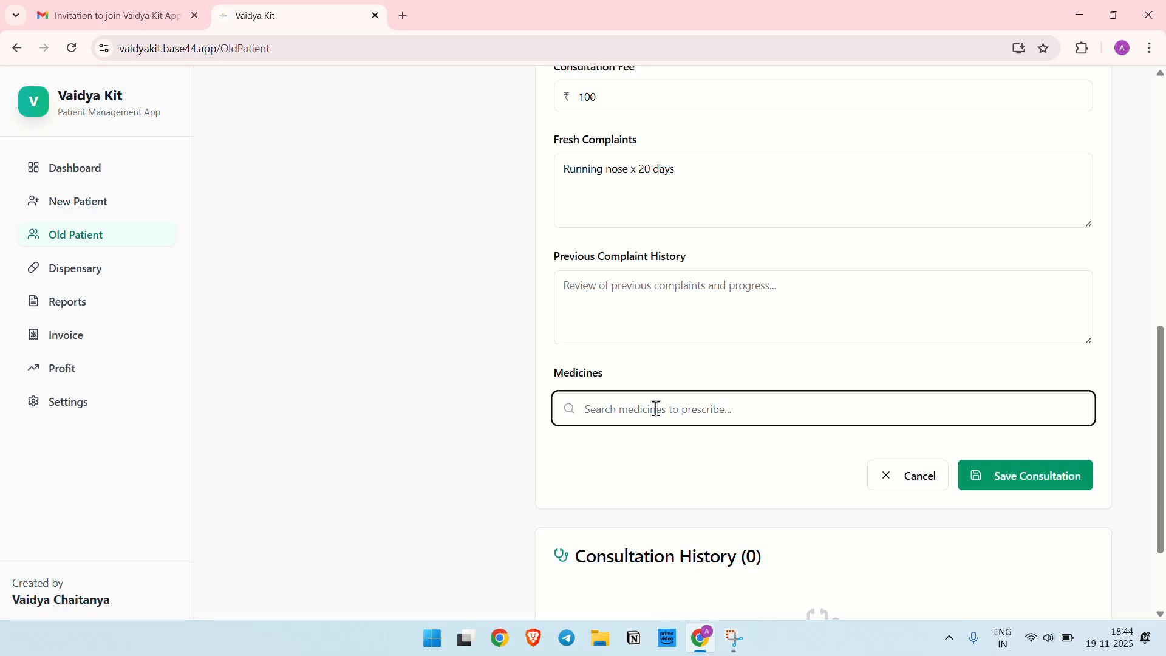
{"action": "type", "text": "y"}
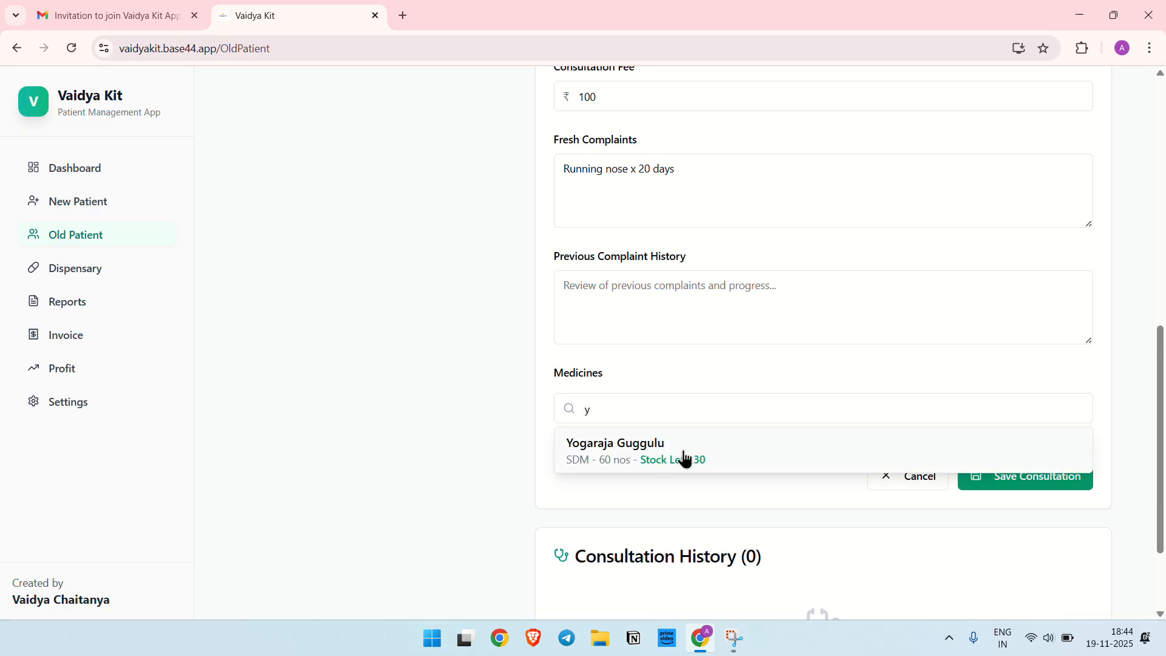
{"action": "left_click", "coordinate": [681, 457]}
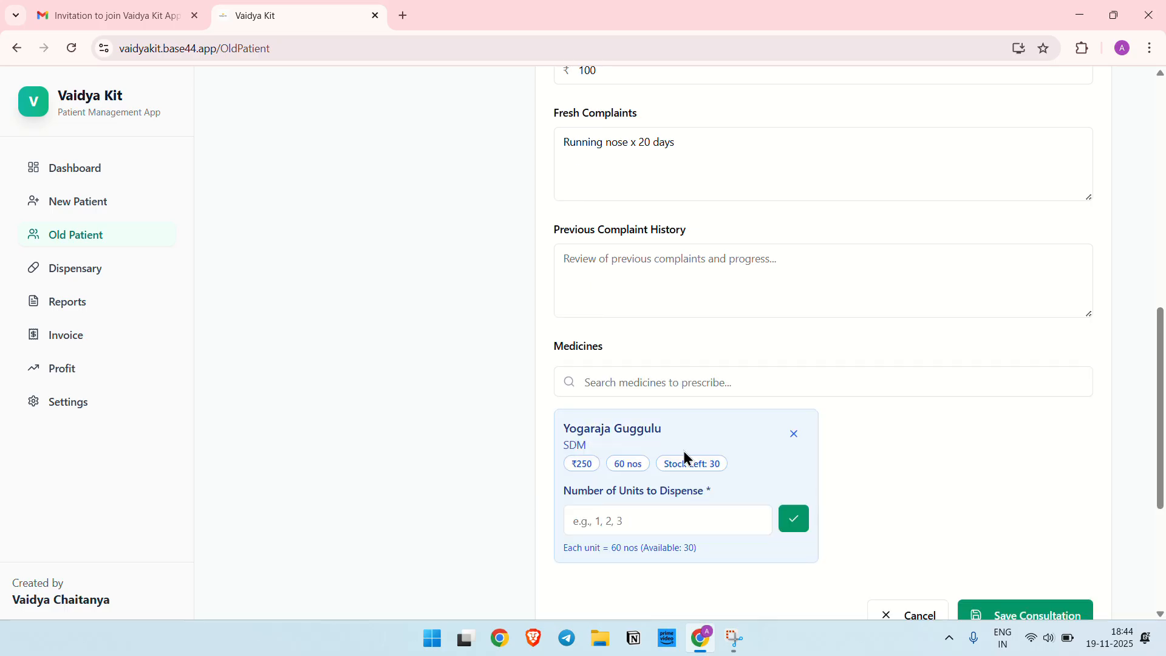
{"action": "scroll", "coordinate": [683, 451], "scroll_direction": "down", "scroll_amount": 2}
{"action": "left_click", "coordinate": [595, 361]}
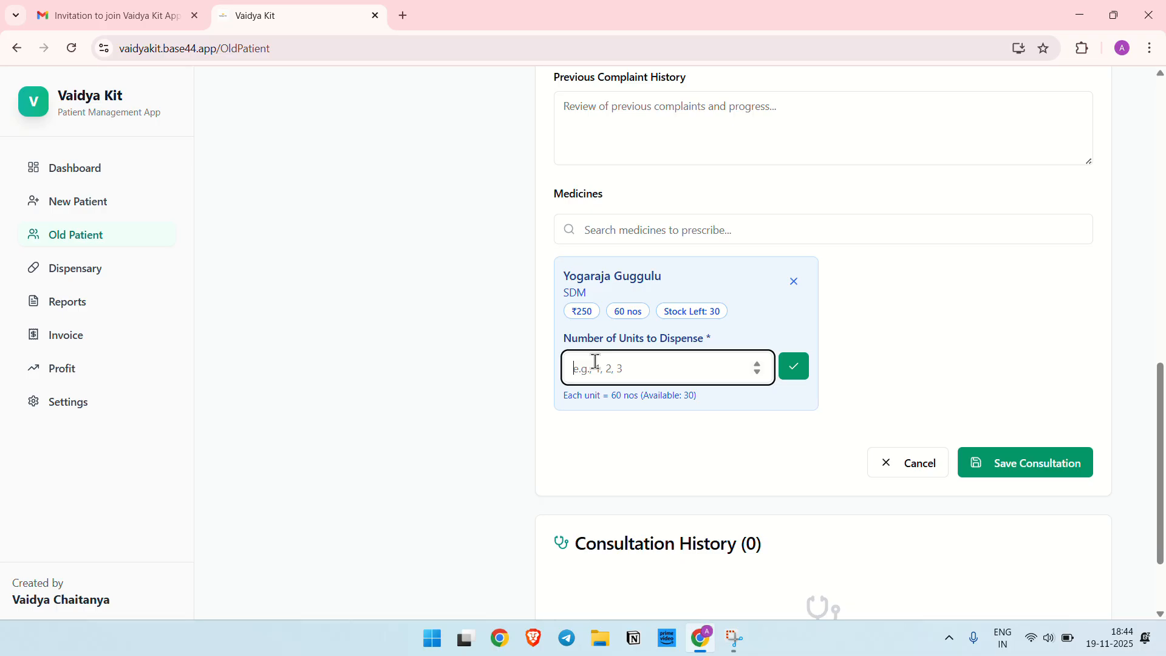
{"action": "type", "text": "10"}
{"action": "left_click", "coordinate": [791, 374]}
{"action": "left_click", "coordinate": [1039, 466]}
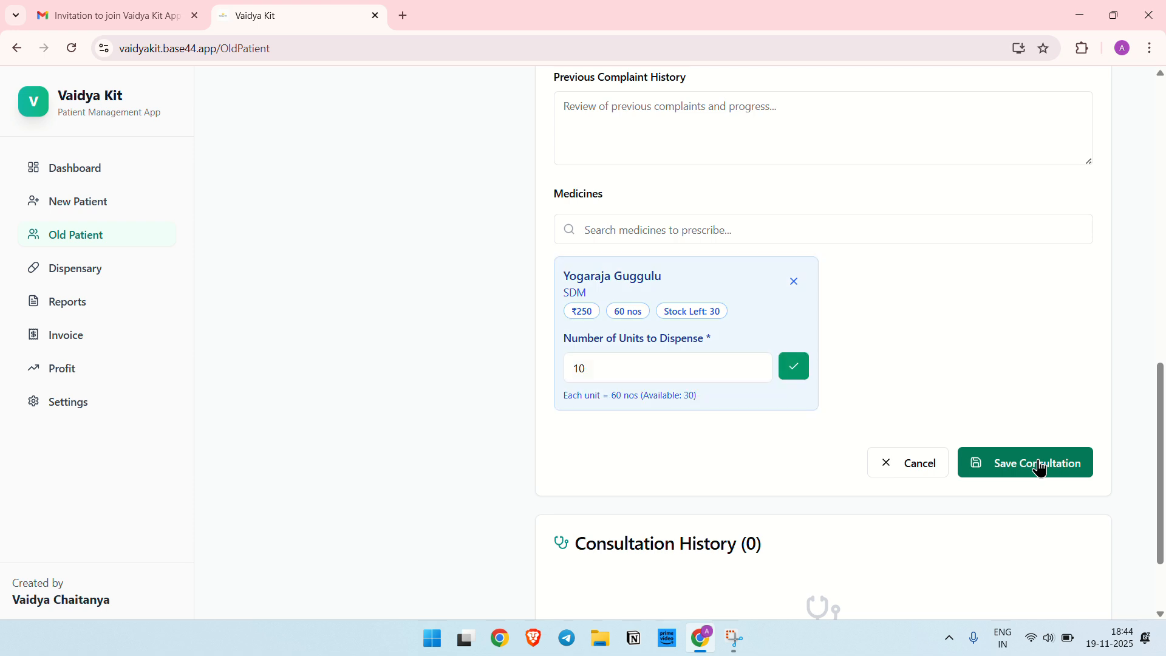
{"action": "left_click", "coordinate": [1040, 466]}
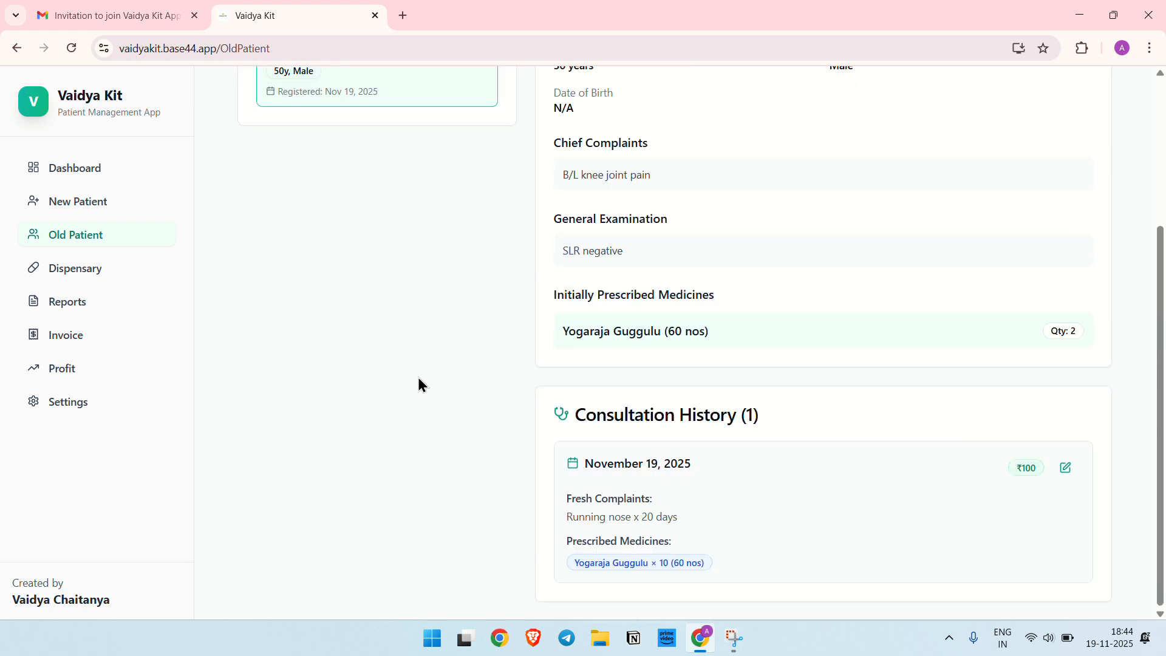
{"action": "scroll", "coordinate": [497, 330], "scroll_direction": "up", "scroll_amount": 1}
{"action": "scroll", "coordinate": [416, 341], "scroll_direction": "up", "scroll_amount": 3}
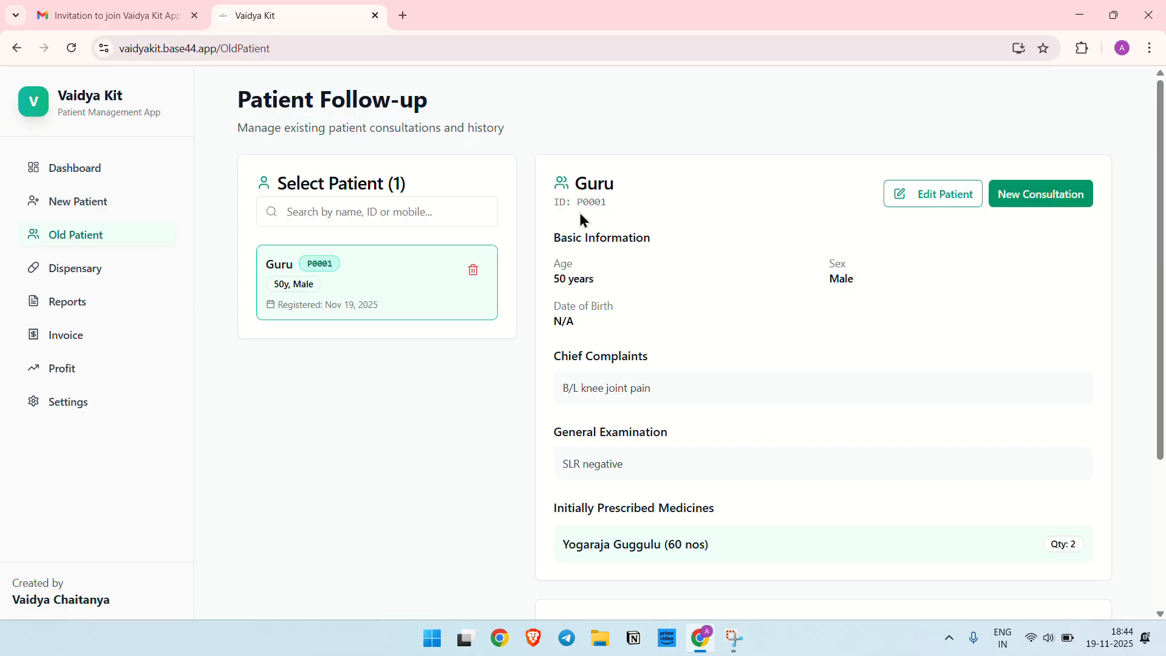
{"action": "scroll", "coordinate": [732, 380], "scroll_direction": "down", "scroll_amount": 3}
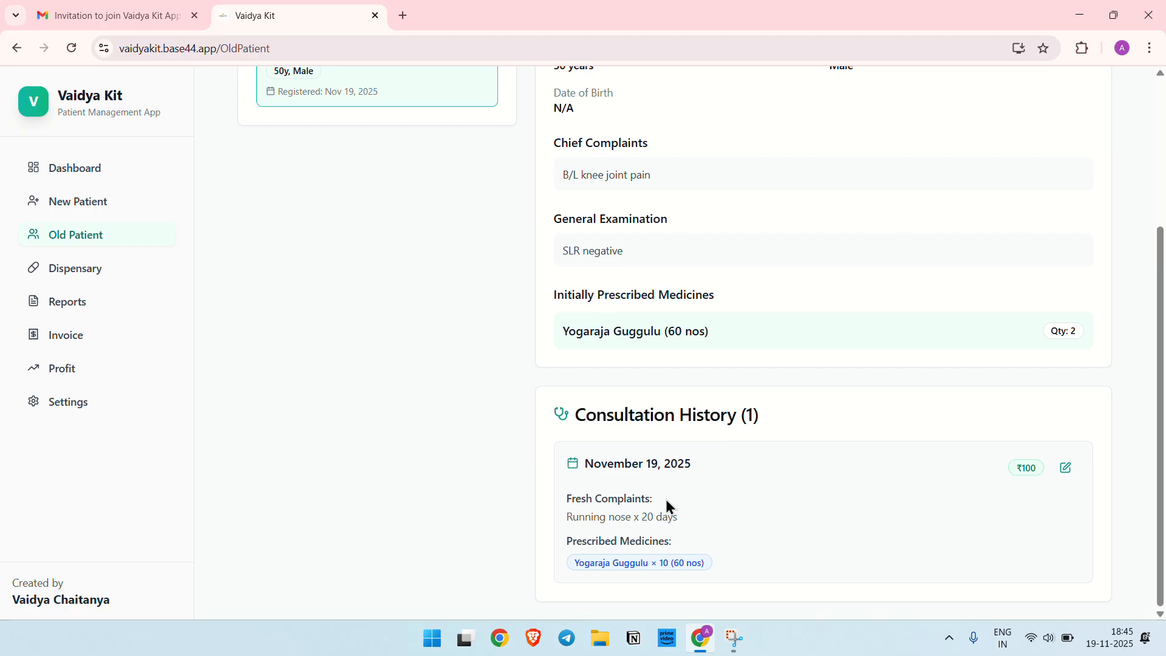
- Check the remaining stock of Yogaraja Guggulu in the dispensary inventory
{"action": "scroll", "coordinate": [664, 497], "scroll_direction": "up", "scroll_amount": 3}
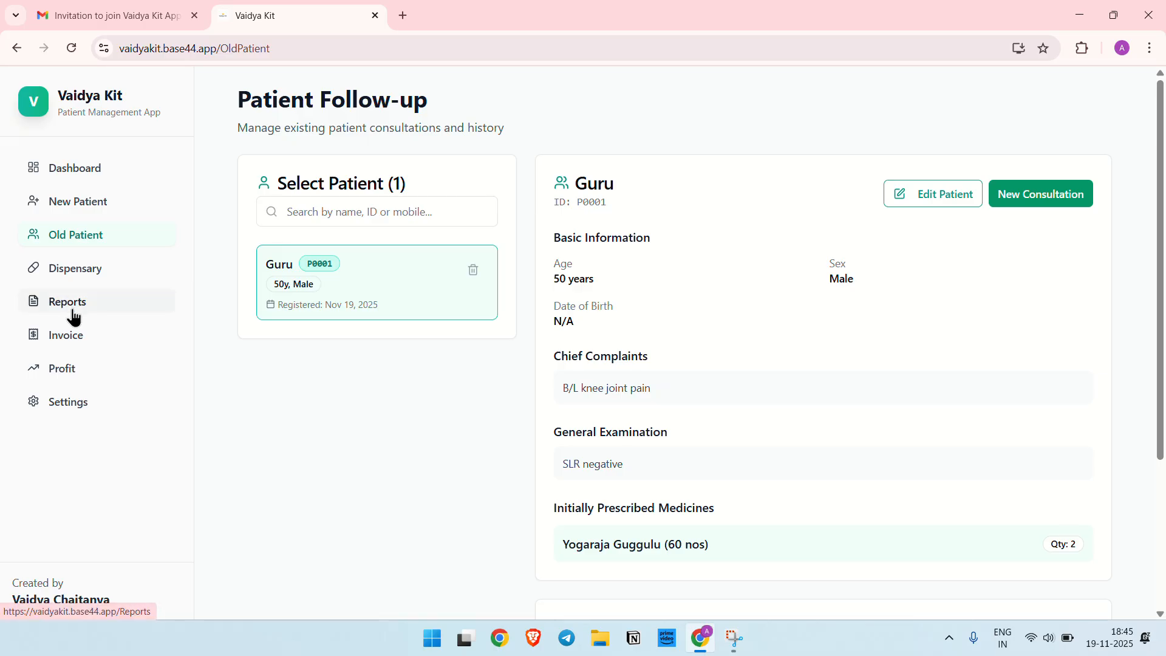
{"action": "left_click", "coordinate": [64, 267]}
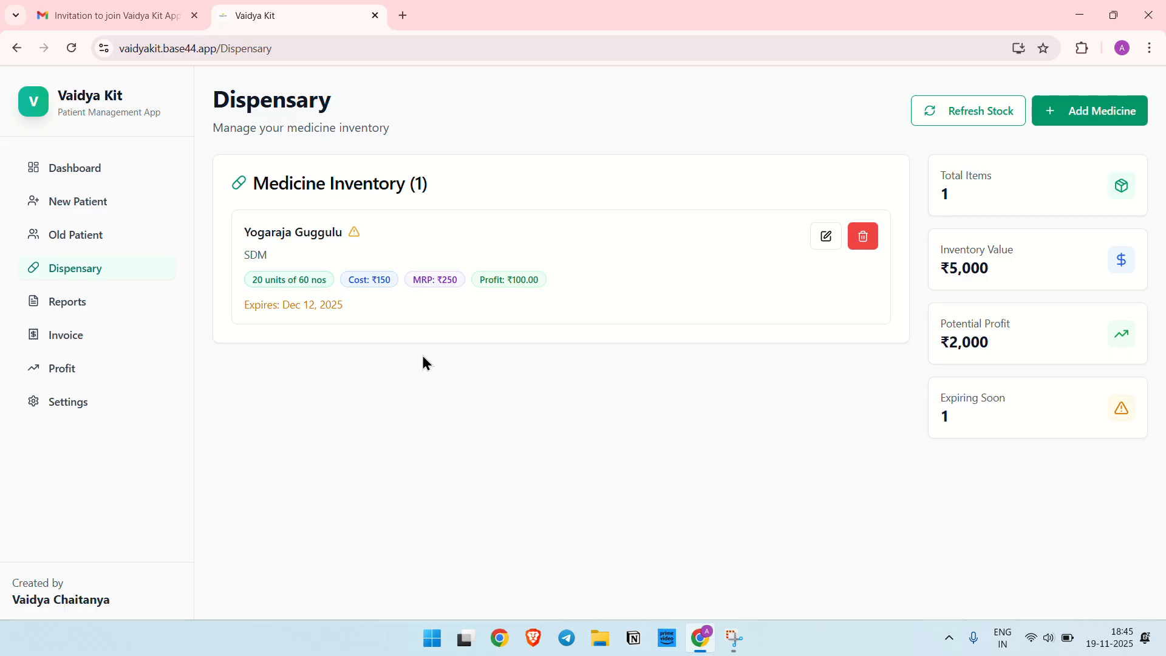
- Generate a date-wise patient visit report from 19-11-2025 to 19-11-2025 and review the listed visits
{"action": "left_click", "coordinate": [72, 308]}
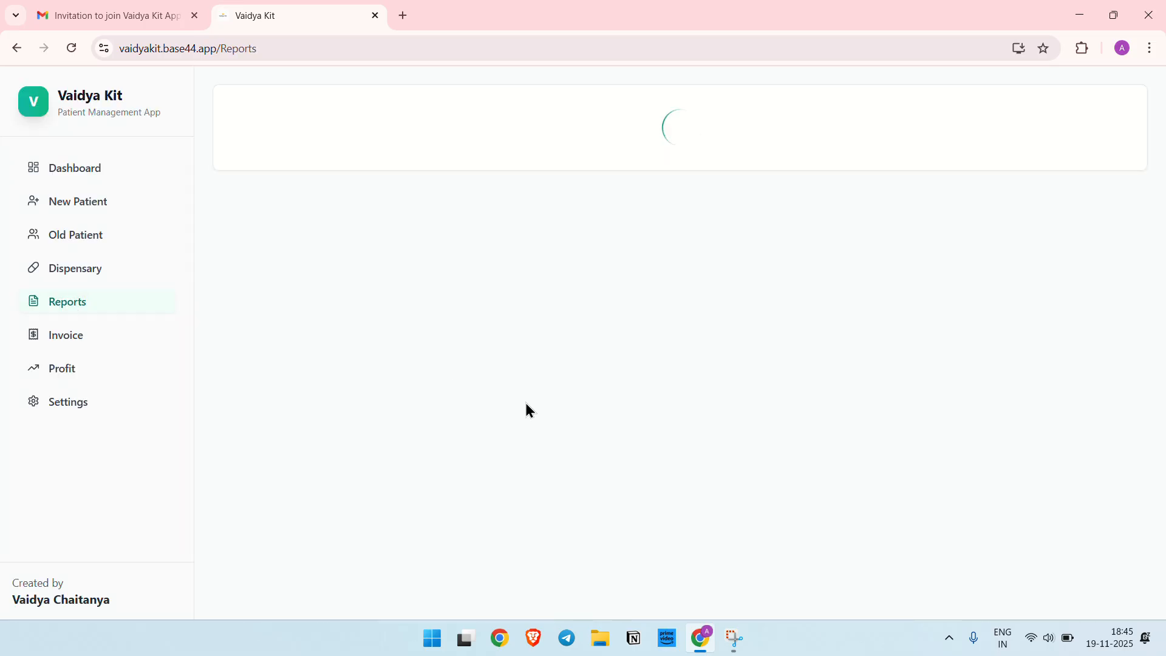
{"action": "left_click", "coordinate": [327, 298]}
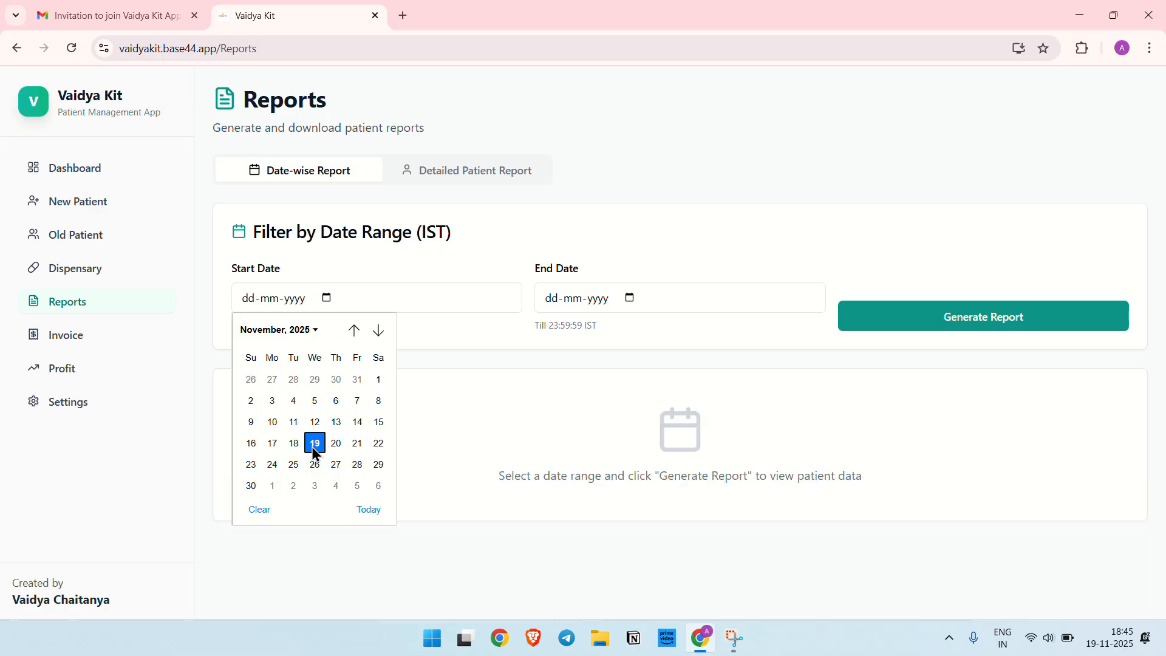
{"action": "left_click", "coordinate": [316, 444]}
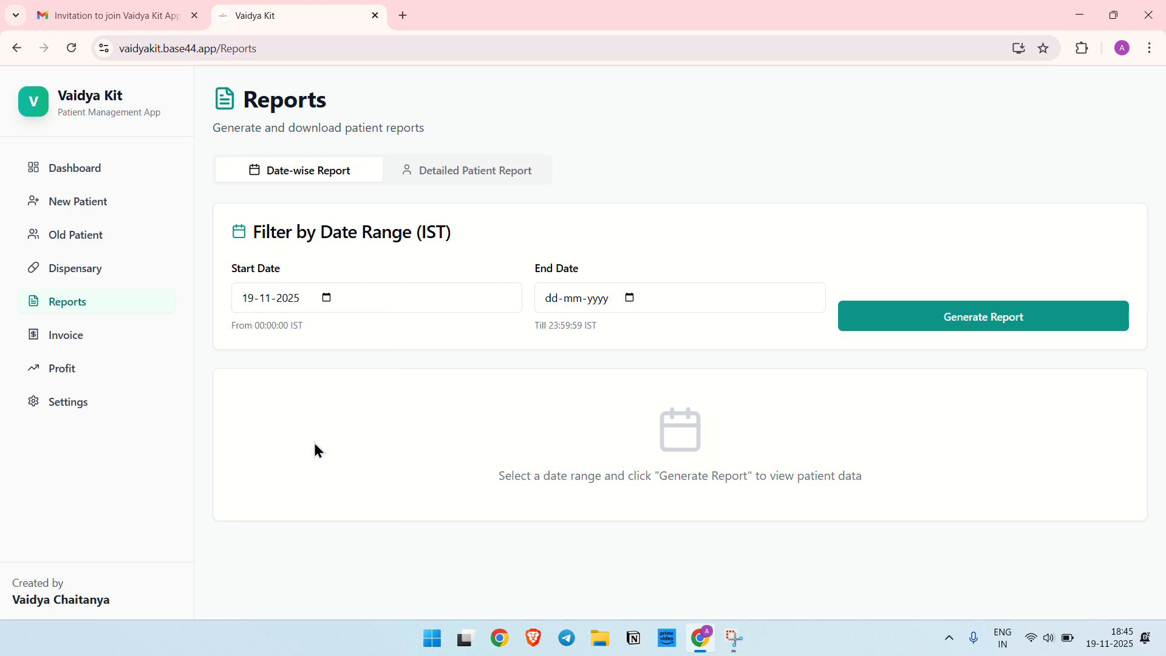
{"action": "left_click", "coordinate": [629, 298]}
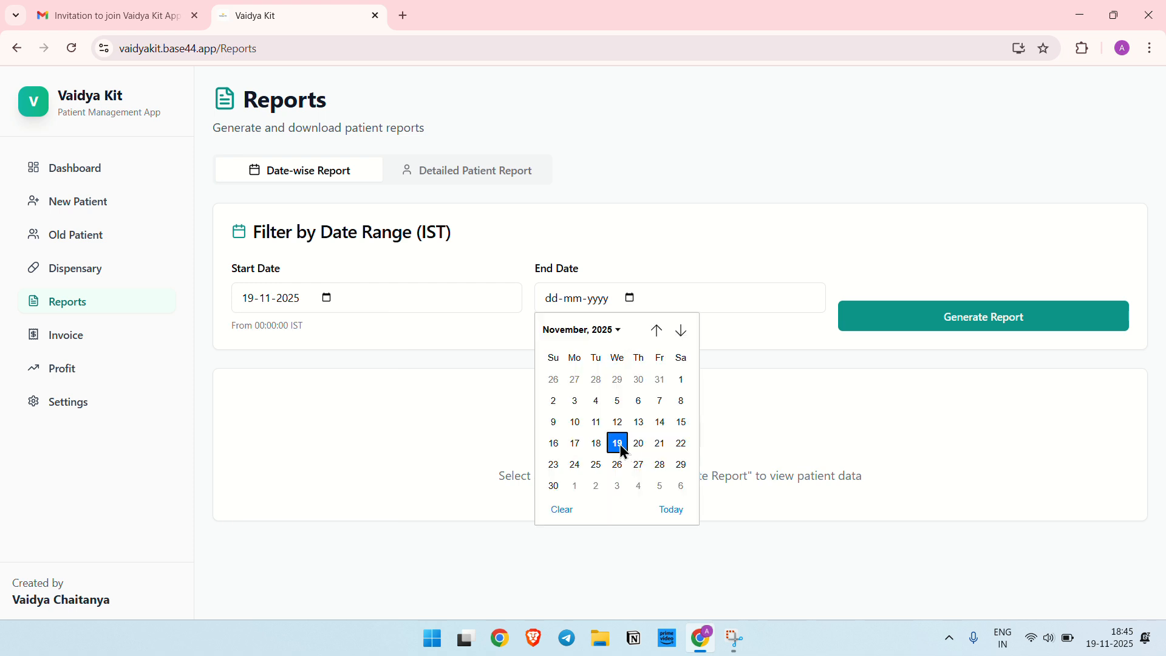
{"action": "left_click", "coordinate": [618, 444]}
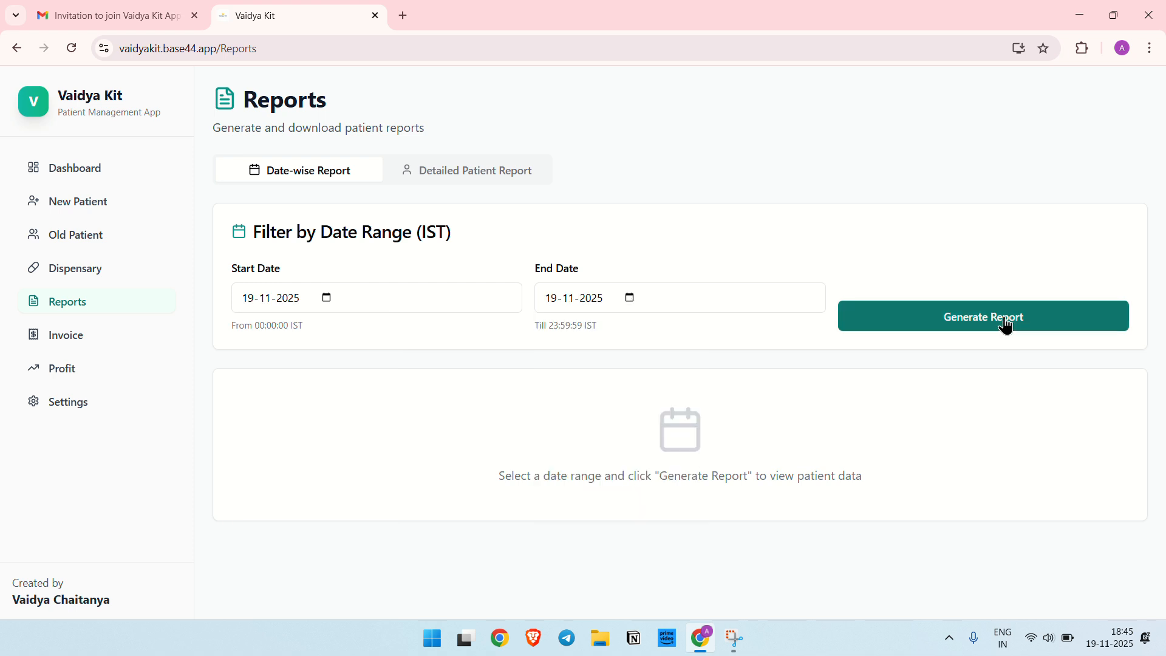
{"action": "left_click", "coordinate": [1006, 327]}
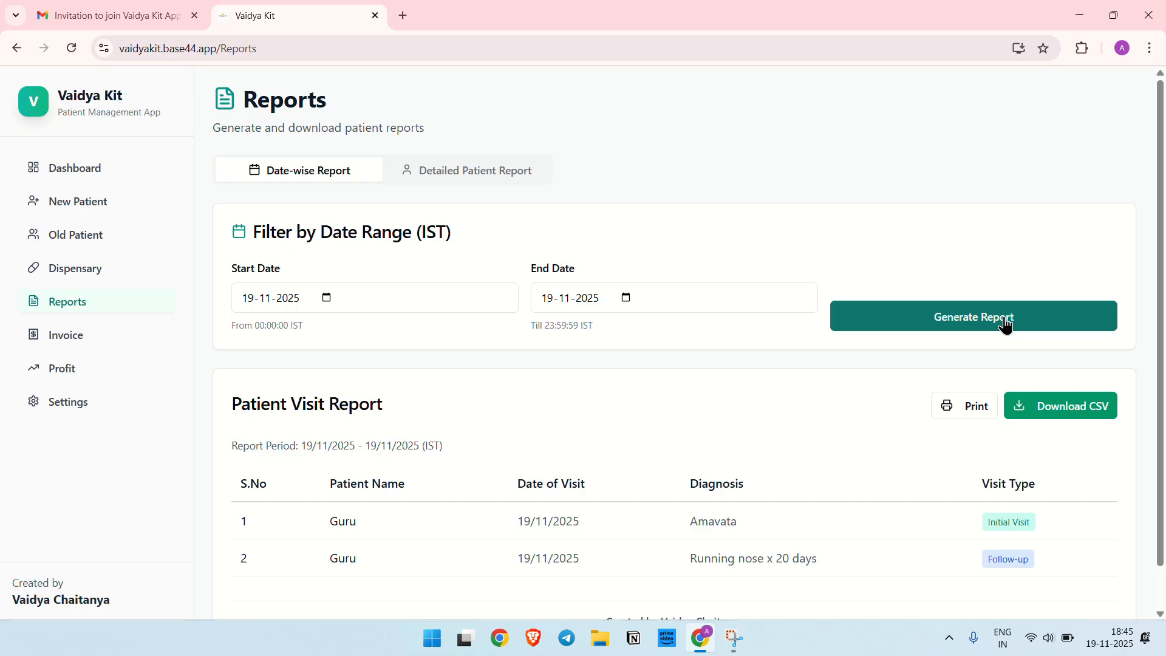
{"action": "scroll", "coordinate": [686, 410], "scroll_direction": "down", "scroll_amount": 1}
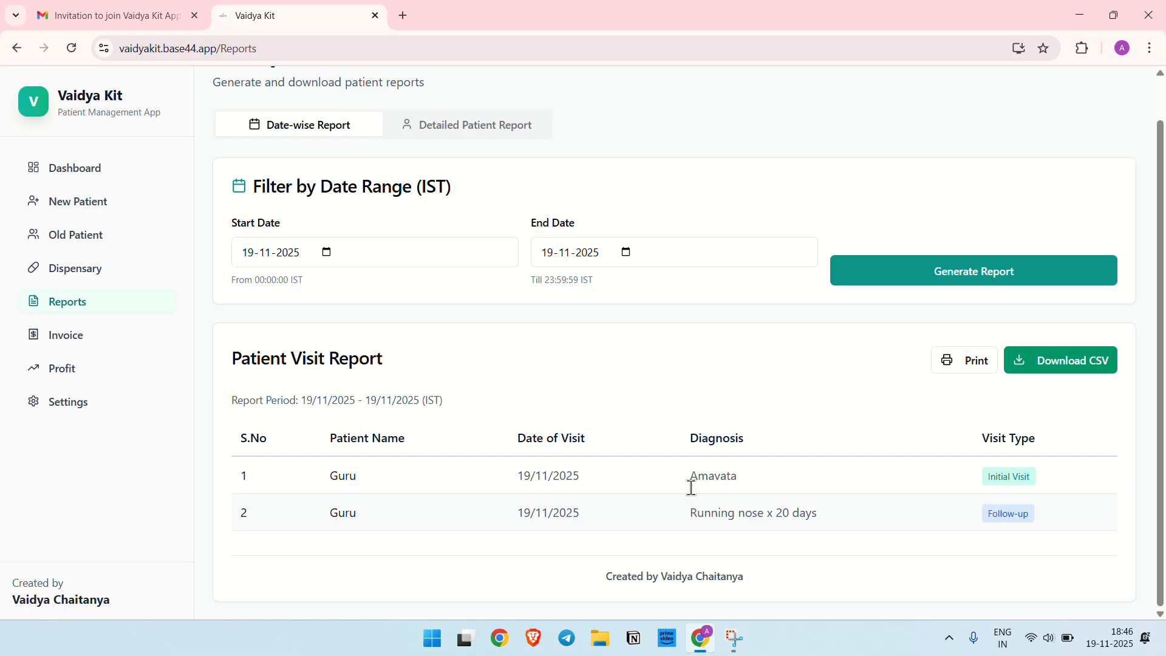
{"action": "scroll", "coordinate": [617, 435], "scroll_direction": "up", "scroll_amount": 1}
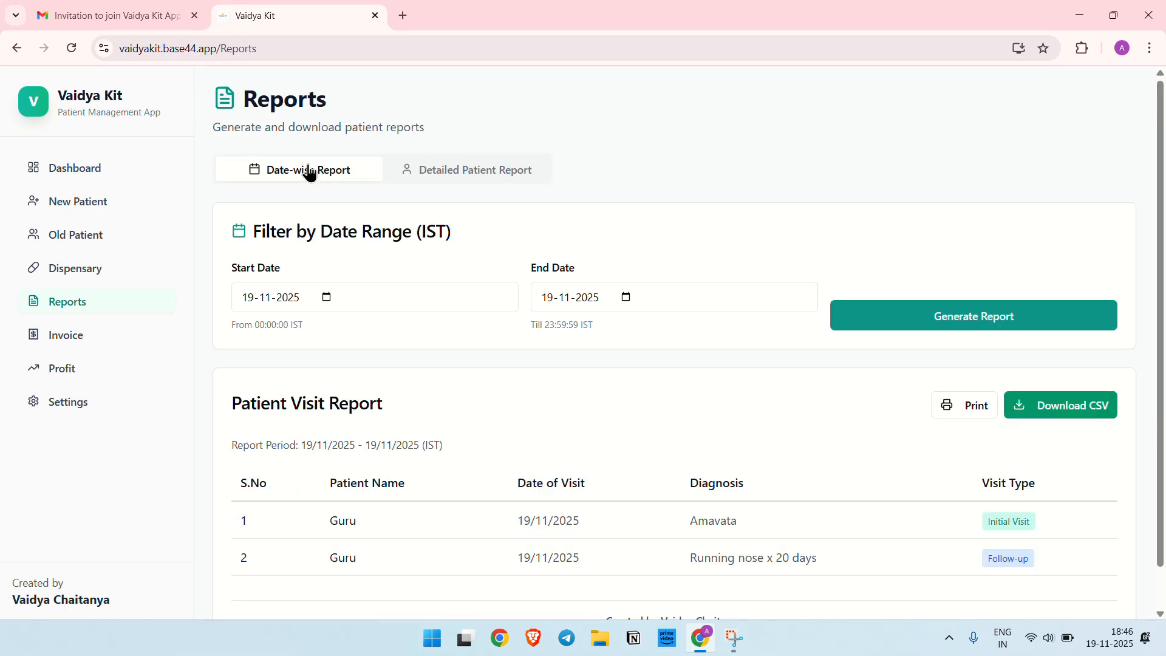
- Generate the detailed patient report for the registered patient and review its complaints, diagnosis, treatment plan and follow-up consultations
{"action": "left_click", "coordinate": [471, 174]}
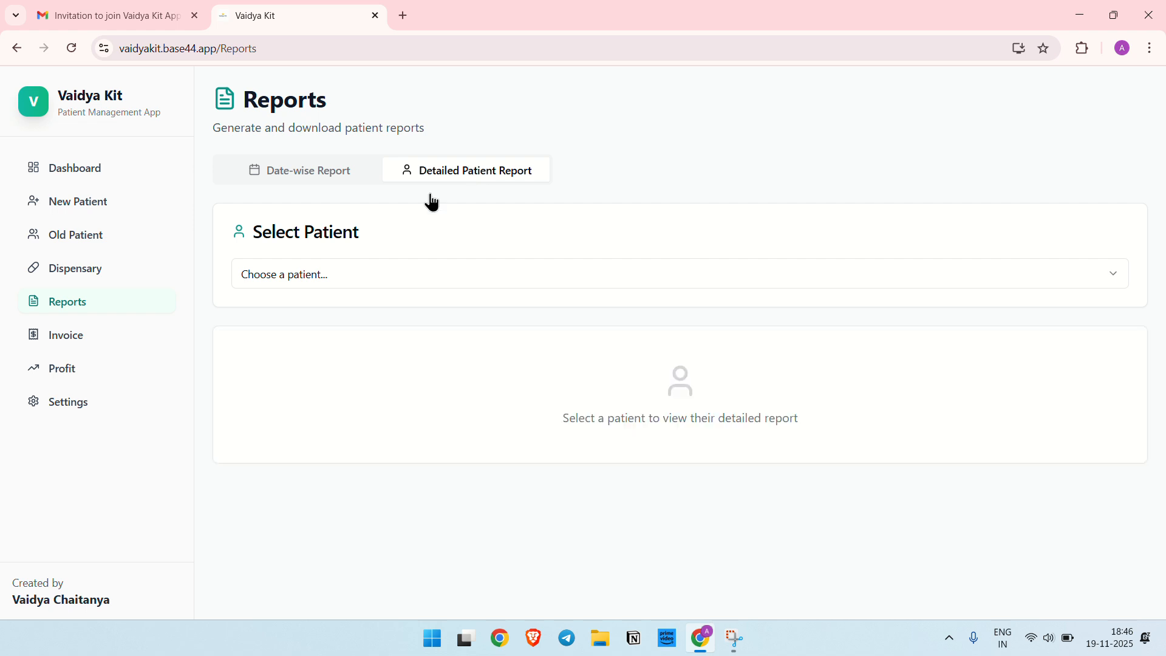
{"action": "left_click", "coordinate": [289, 284]}
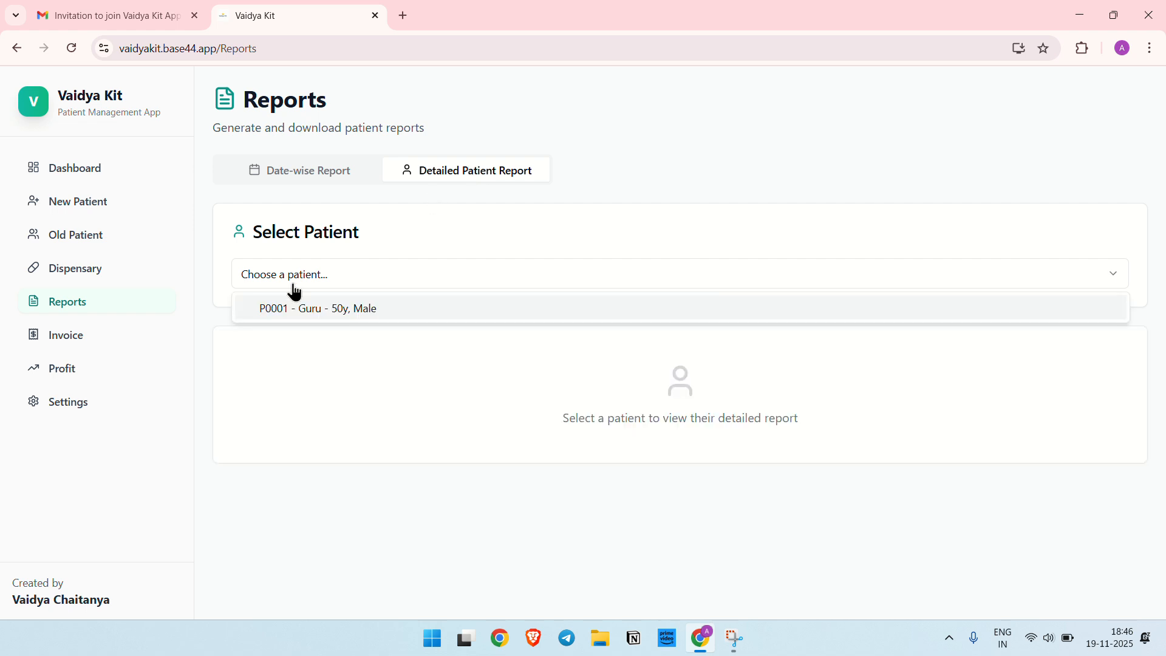
{"action": "left_click", "coordinate": [355, 309]}
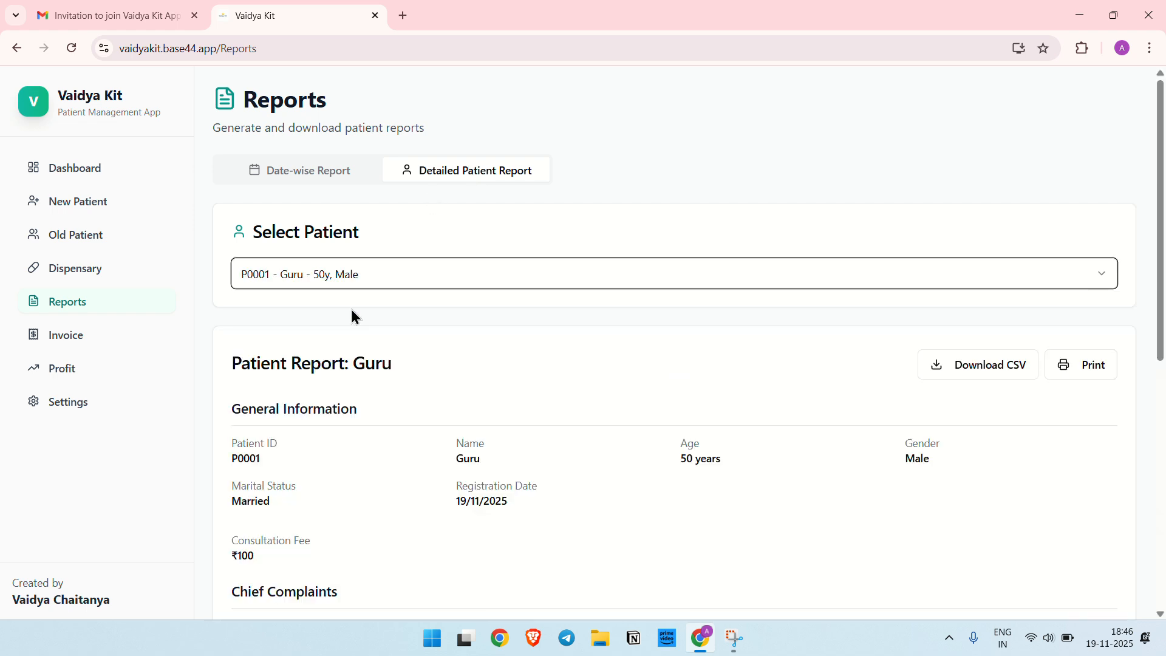
{"action": "scroll", "coordinate": [353, 312], "scroll_direction": "down", "scroll_amount": 3}
{"action": "scroll", "coordinate": [352, 314], "scroll_direction": "down", "scroll_amount": 8}
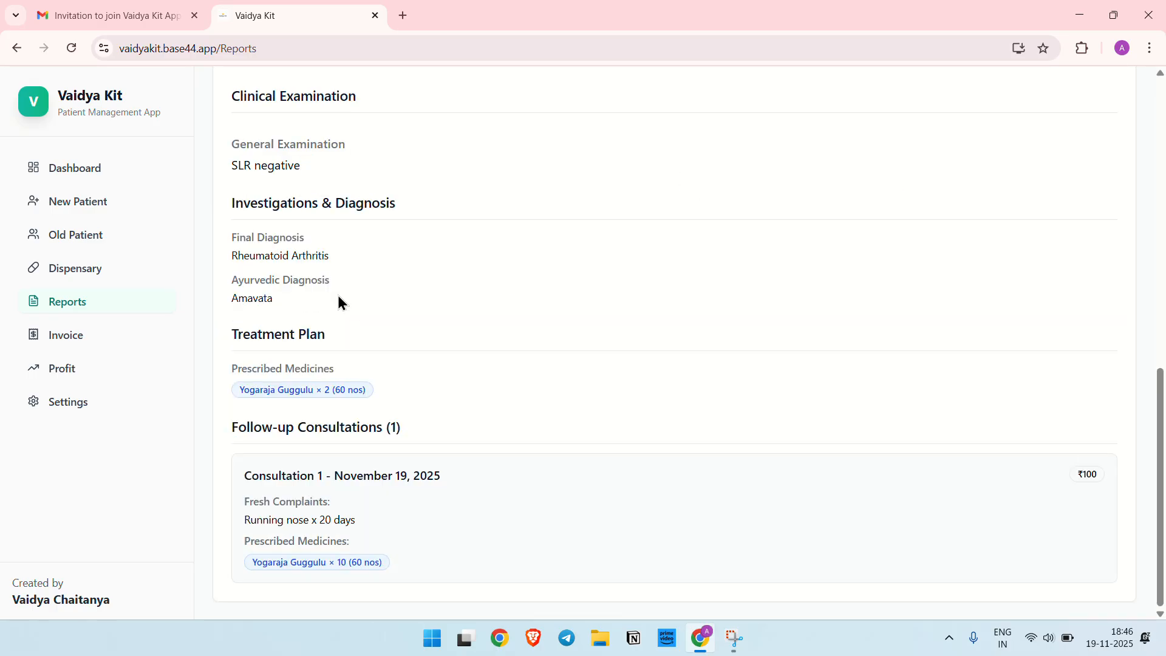
{"action": "scroll", "coordinate": [354, 315], "scroll_direction": "up", "scroll_amount": 2}
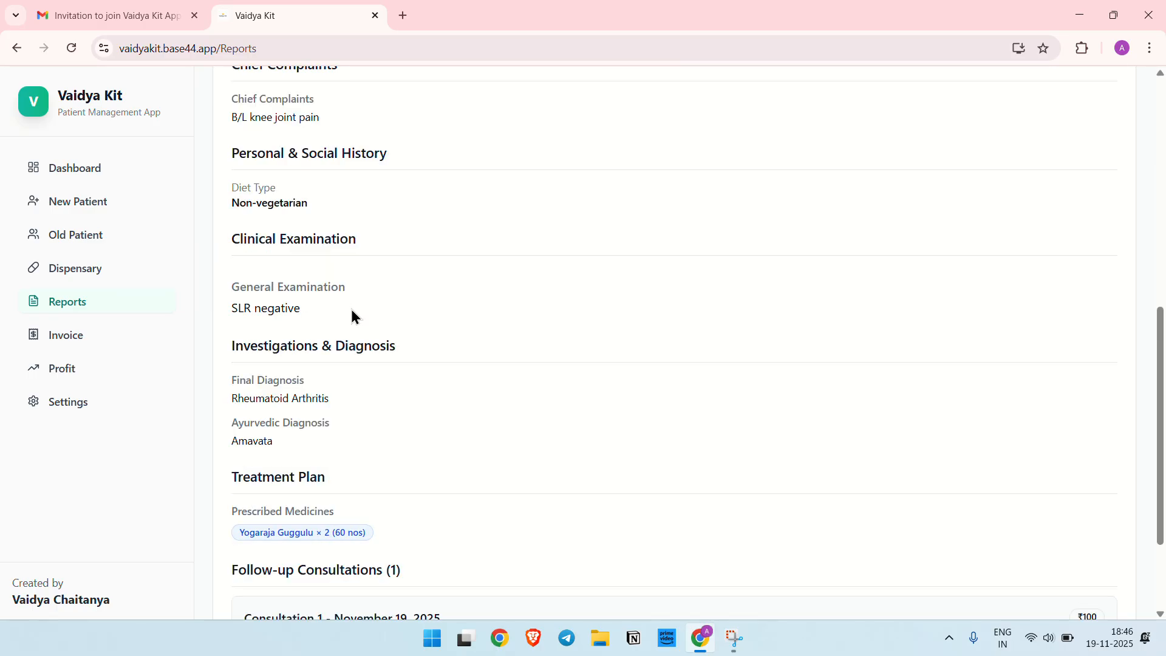
{"action": "scroll", "coordinate": [353, 316], "scroll_direction": "up", "scroll_amount": 2}
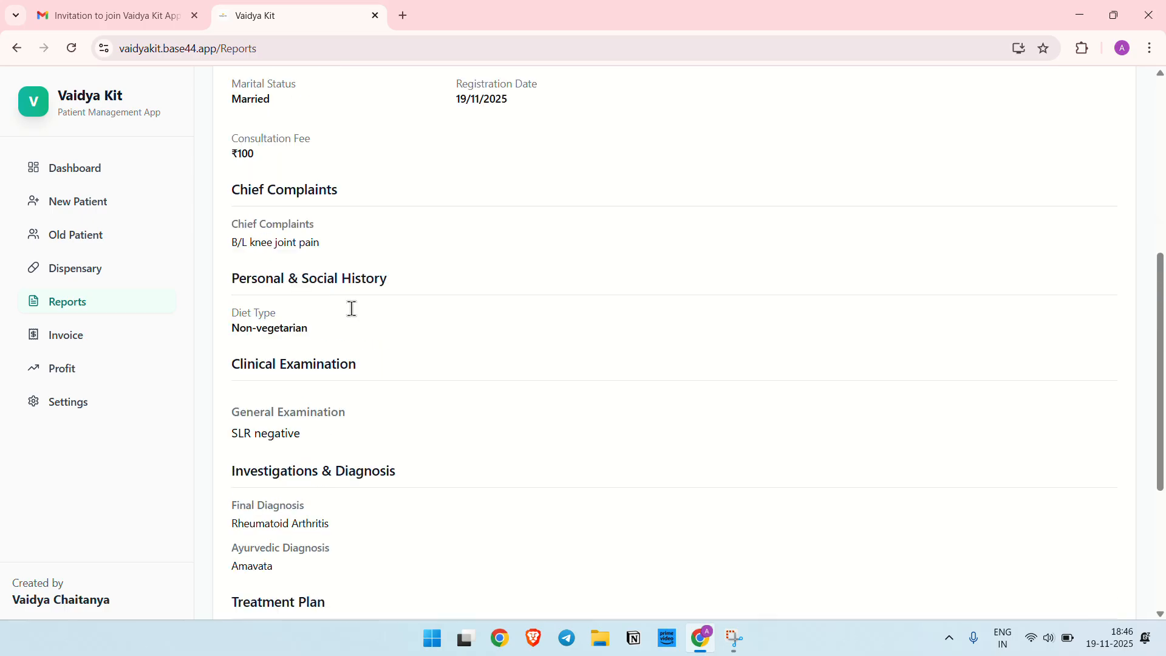
{"action": "scroll", "coordinate": [351, 309], "scroll_direction": "up", "scroll_amount": 4}
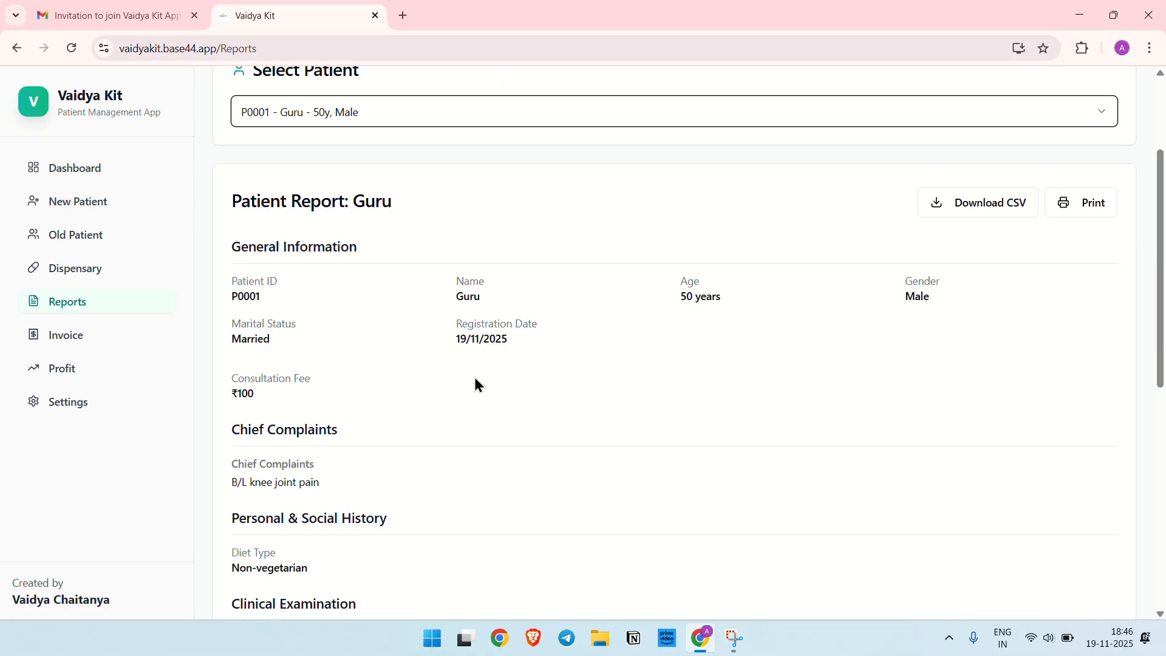
{"action": "scroll", "coordinate": [475, 380], "scroll_direction": "up", "scroll_amount": 1}
{"action": "scroll", "coordinate": [475, 384], "scroll_direction": "up", "scroll_amount": 3}
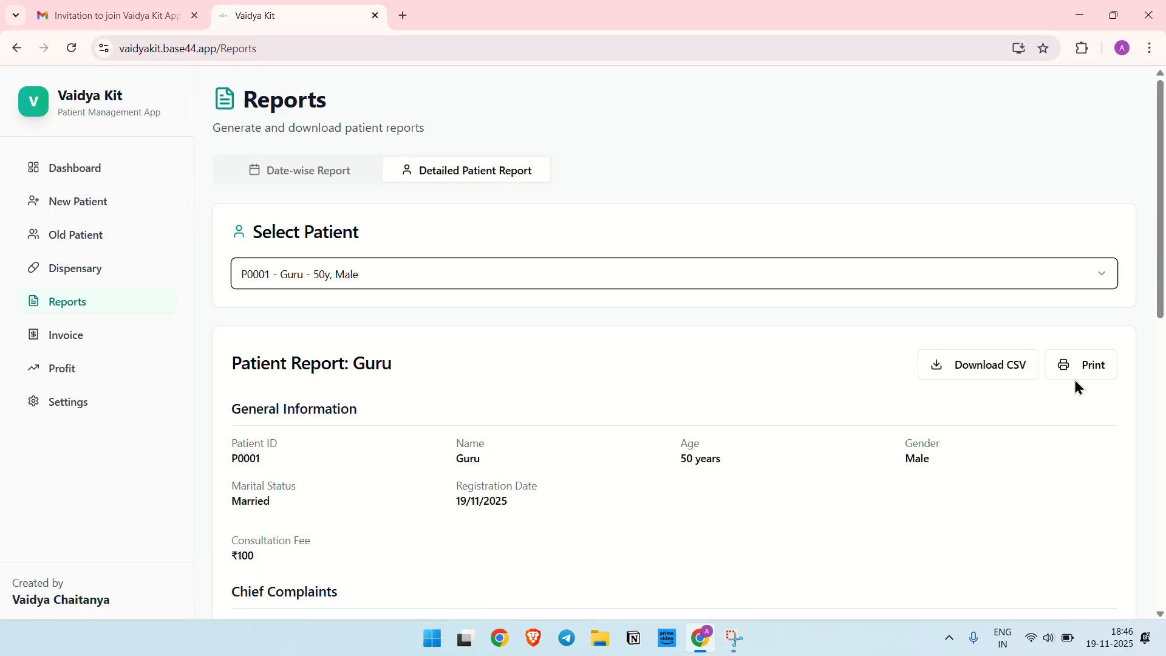
- Preview both printed pages of the detailed patient report, set the destination to Save as PDF, and close the preview without saving
{"action": "left_click", "coordinate": [1090, 373]}
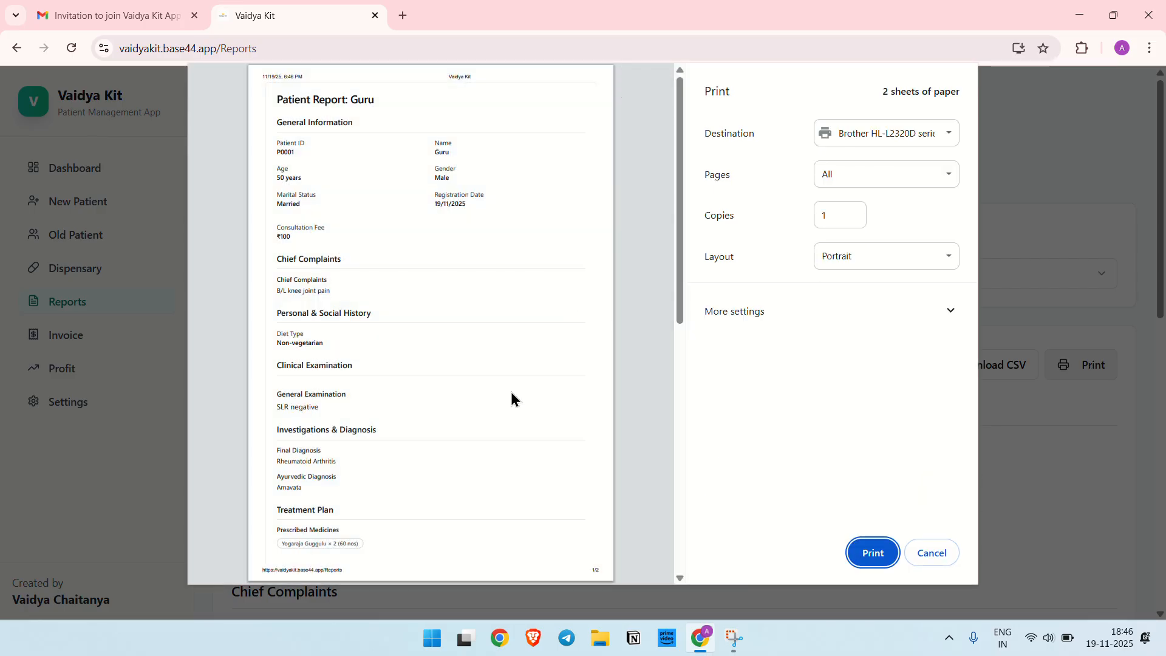
{"action": "scroll", "coordinate": [511, 394], "scroll_direction": "down", "scroll_amount": 8}
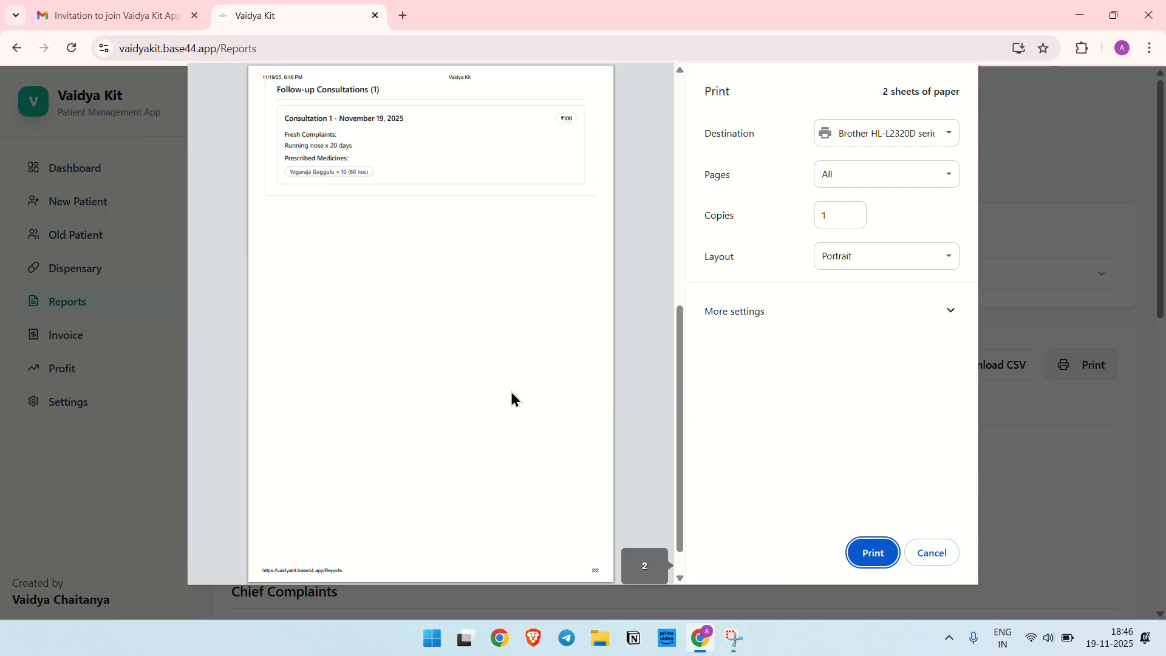
{"action": "scroll", "coordinate": [511, 399], "scroll_direction": "up", "scroll_amount": 8}
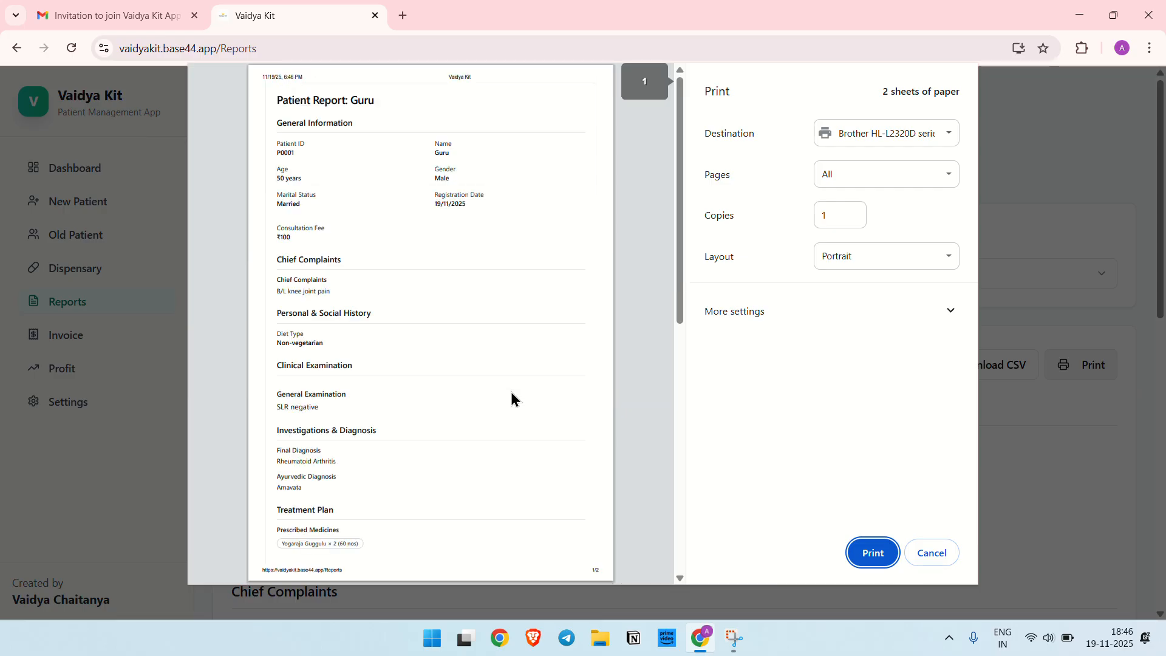
{"action": "left_click", "coordinate": [904, 138]}
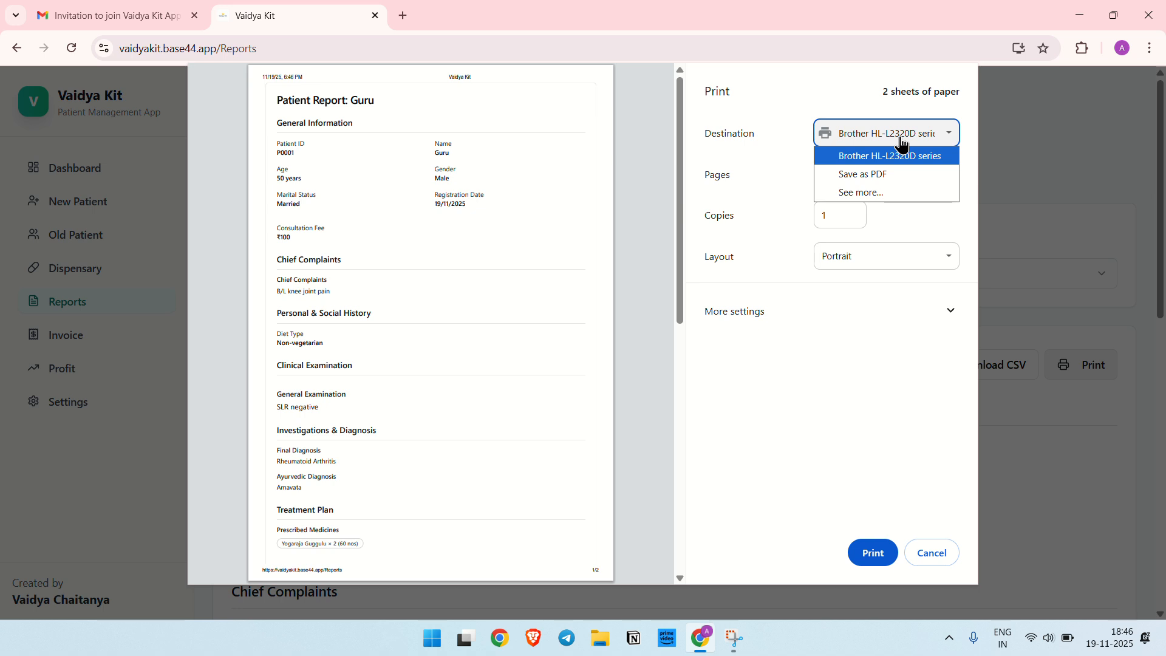
{"action": "left_click", "coordinate": [859, 176]}
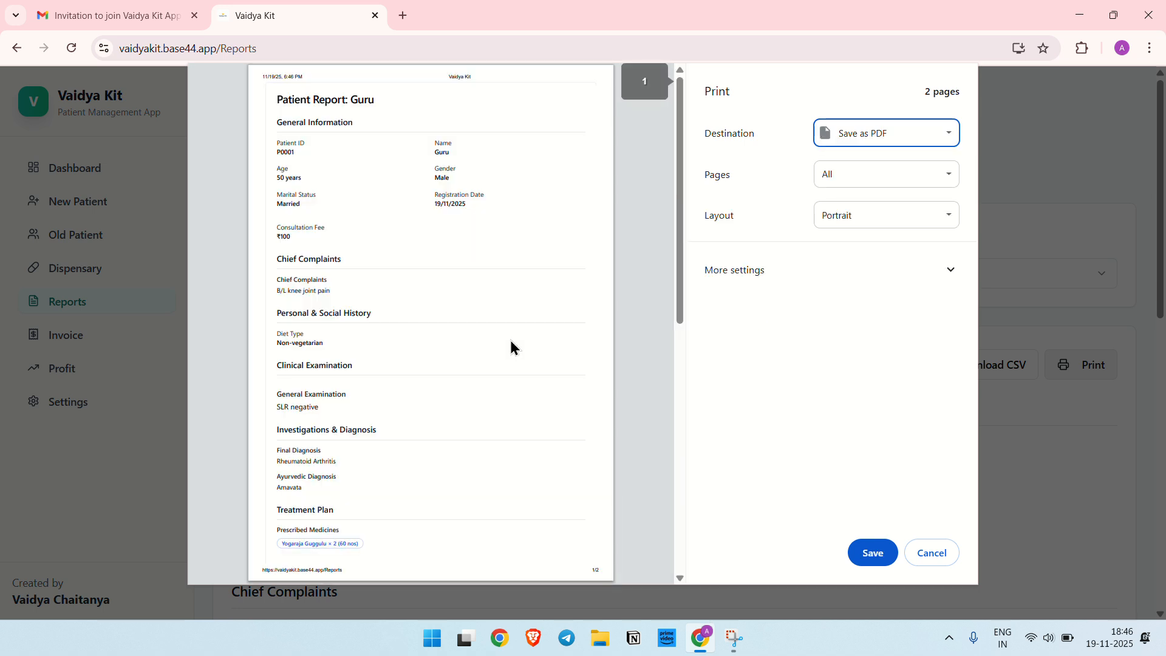
{"action": "left_click", "coordinate": [935, 554]}
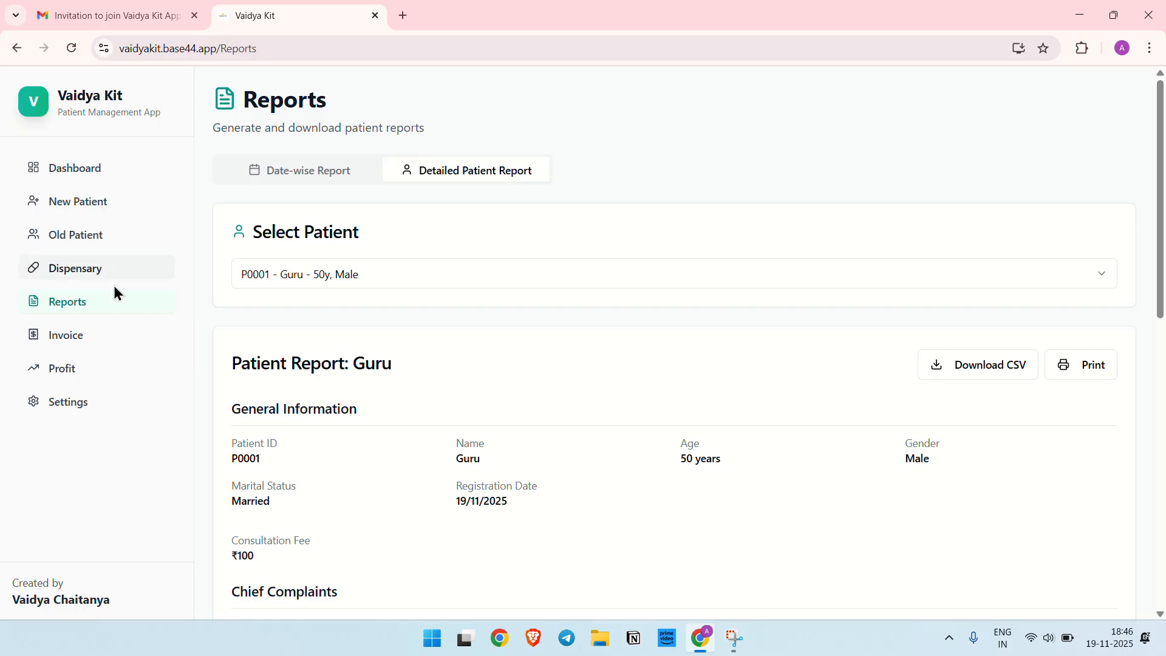
- Generate an All Consultations invoice for the registered patient and review its itemised fees and total
{"action": "left_click", "coordinate": [52, 341]}
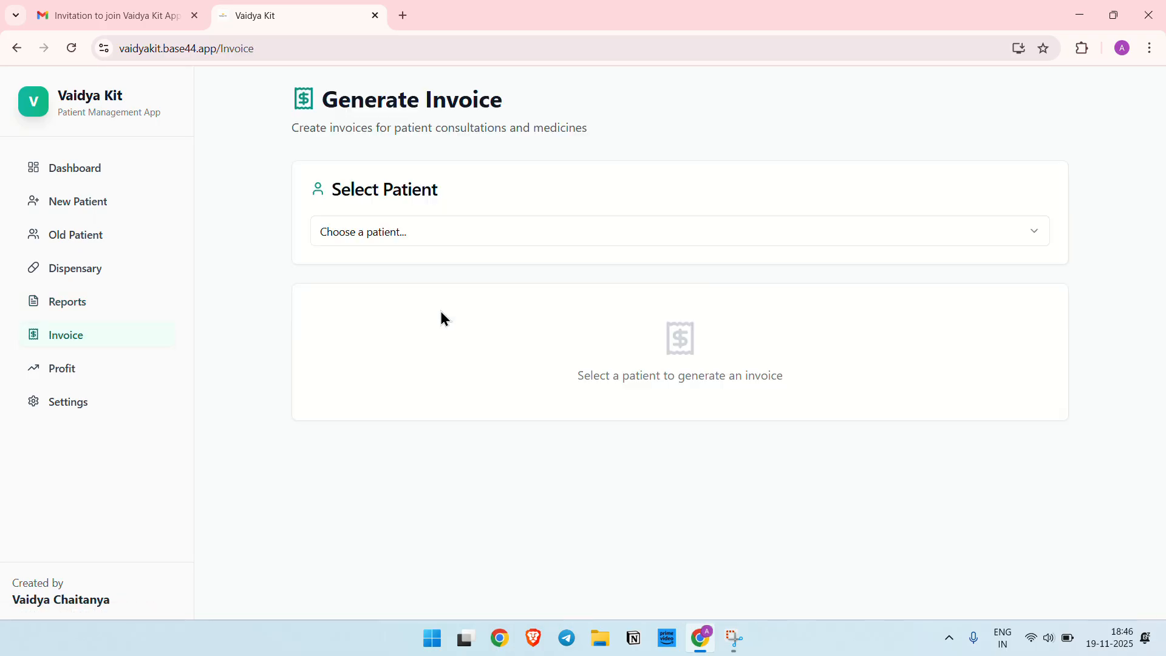
{"action": "left_click", "coordinate": [388, 234]}
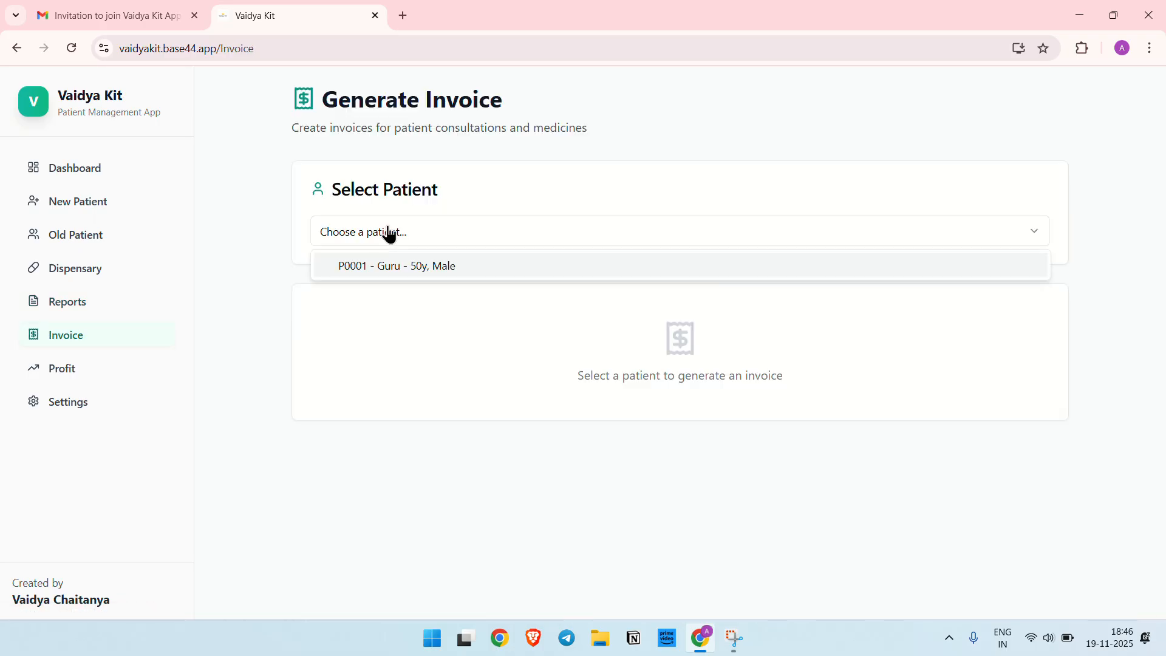
{"action": "left_click", "coordinate": [432, 267]}
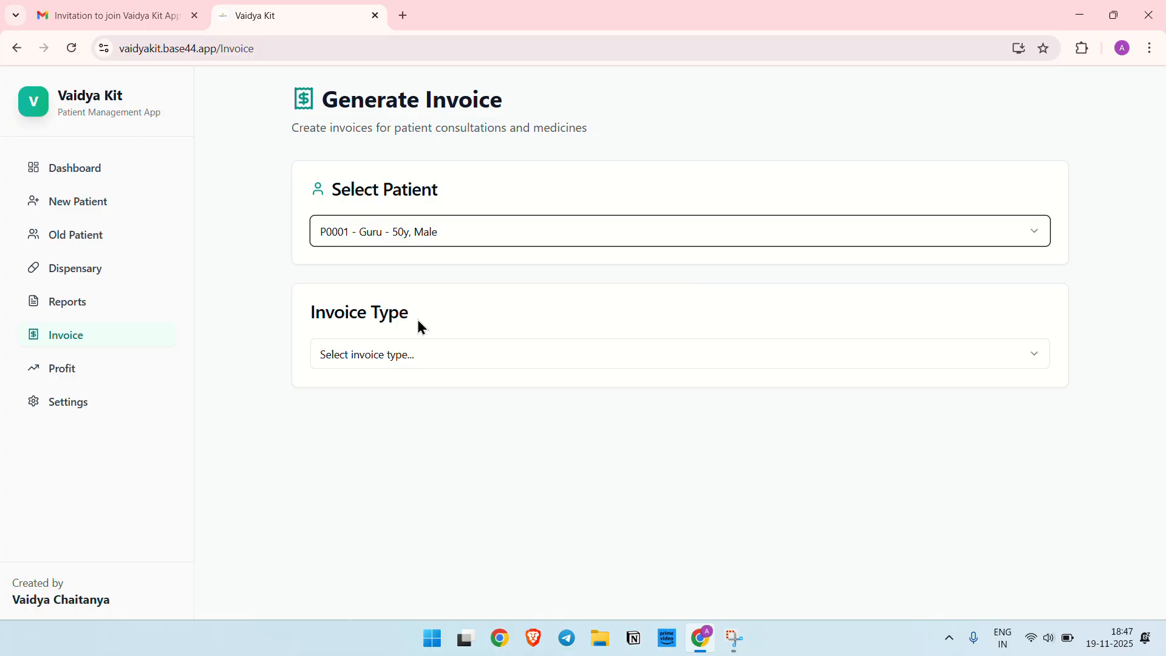
{"action": "left_click", "coordinate": [380, 357]}
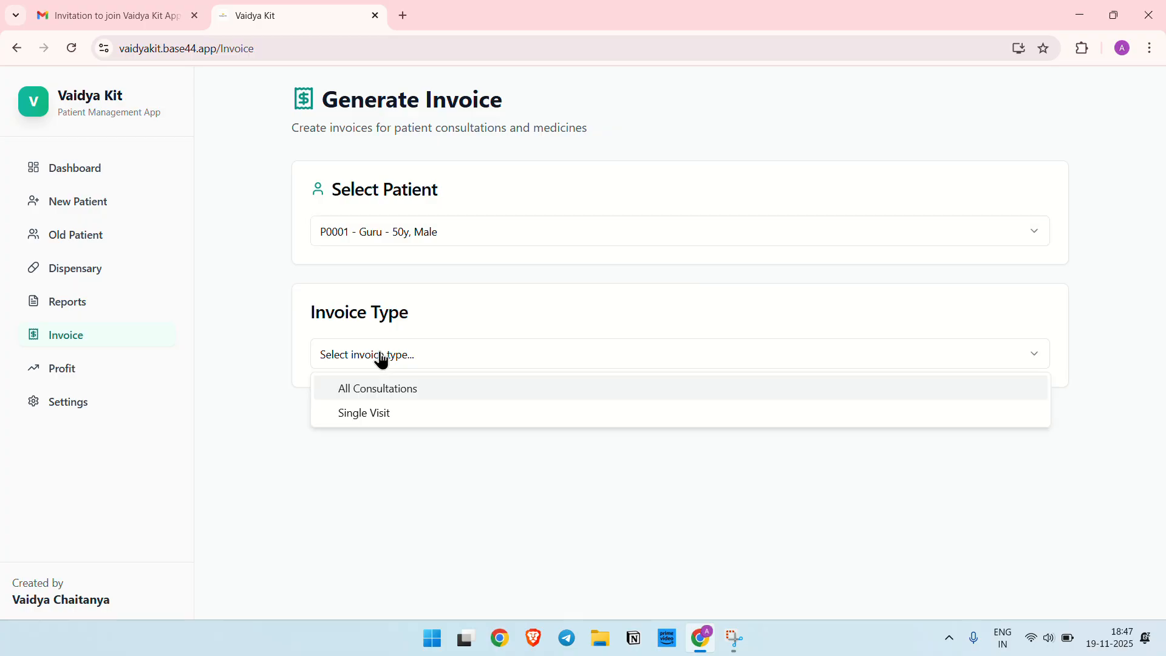
{"action": "left_click", "coordinate": [366, 388]}
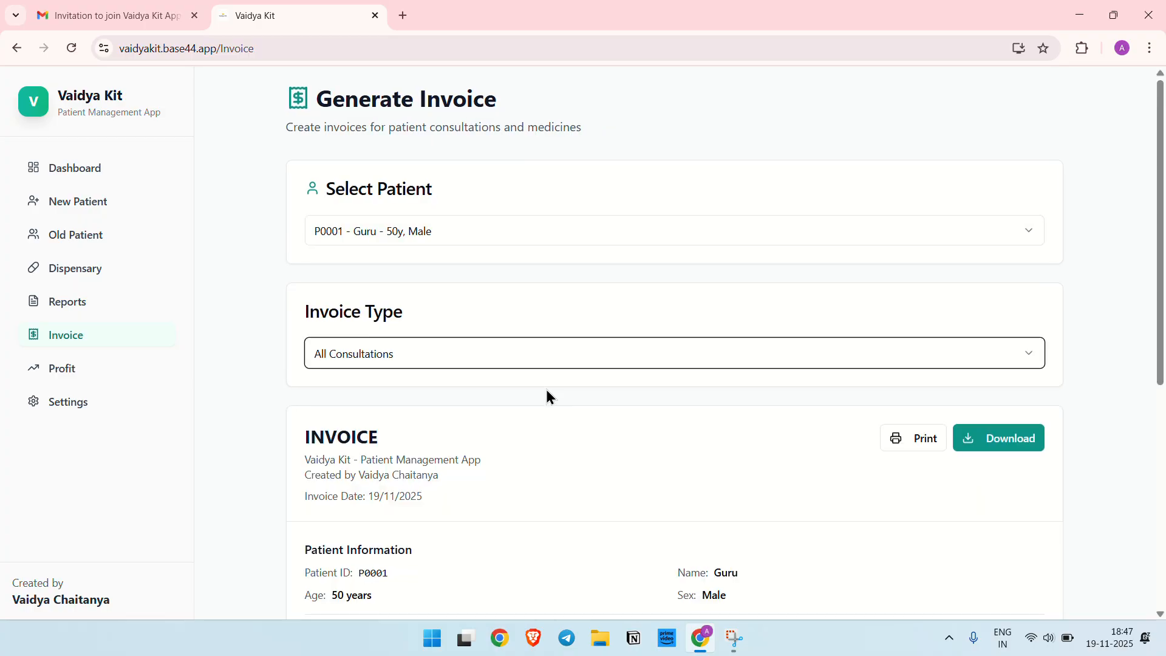
{"action": "scroll", "coordinate": [544, 388], "scroll_direction": "down", "scroll_amount": 5}
{"action": "scroll", "coordinate": [546, 396], "scroll_direction": "down", "scroll_amount": 1}
{"action": "scroll", "coordinate": [547, 395], "scroll_direction": "down", "scroll_amount": 1}
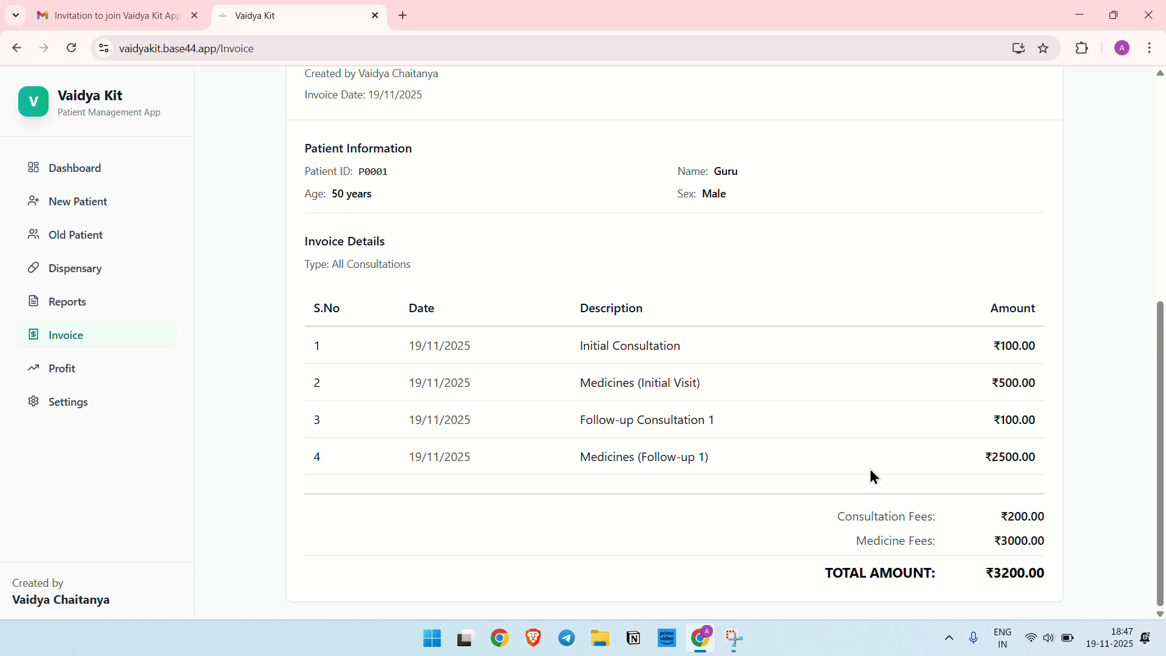
- Change the invoice type to Single Visit for the 19/11/2025 follow-up and review its charges
{"action": "scroll", "coordinate": [868, 465], "scroll_direction": "up", "scroll_amount": 3}
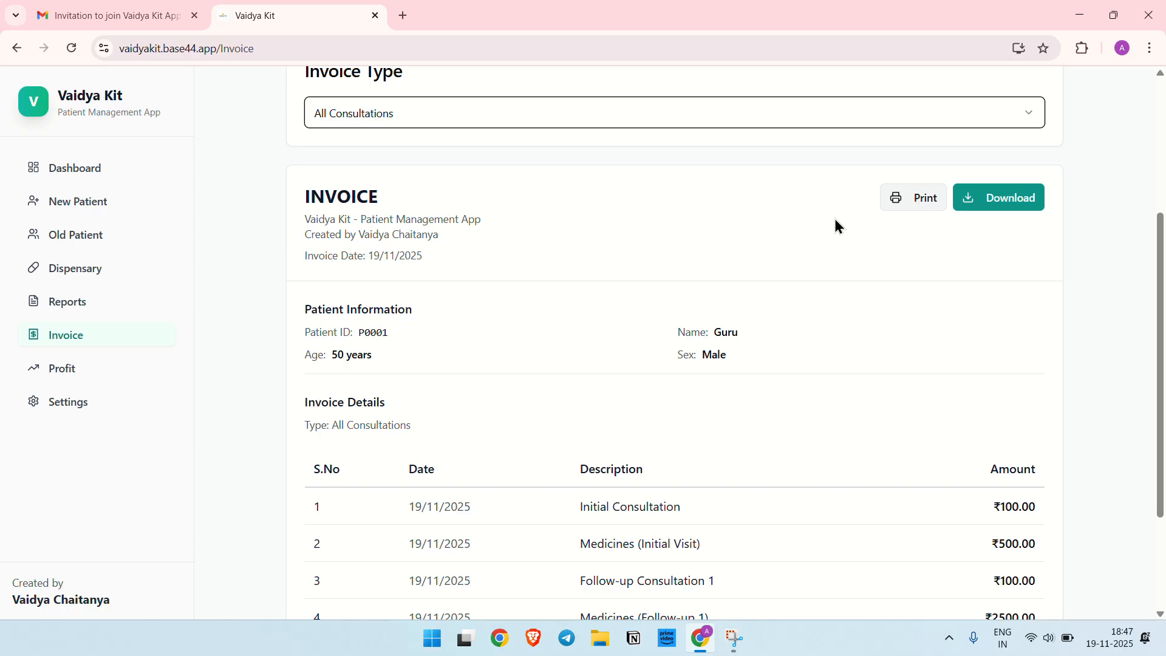
{"action": "scroll", "coordinate": [469, 234], "scroll_direction": "up", "scroll_amount": 2}
{"action": "left_click", "coordinate": [449, 216]}
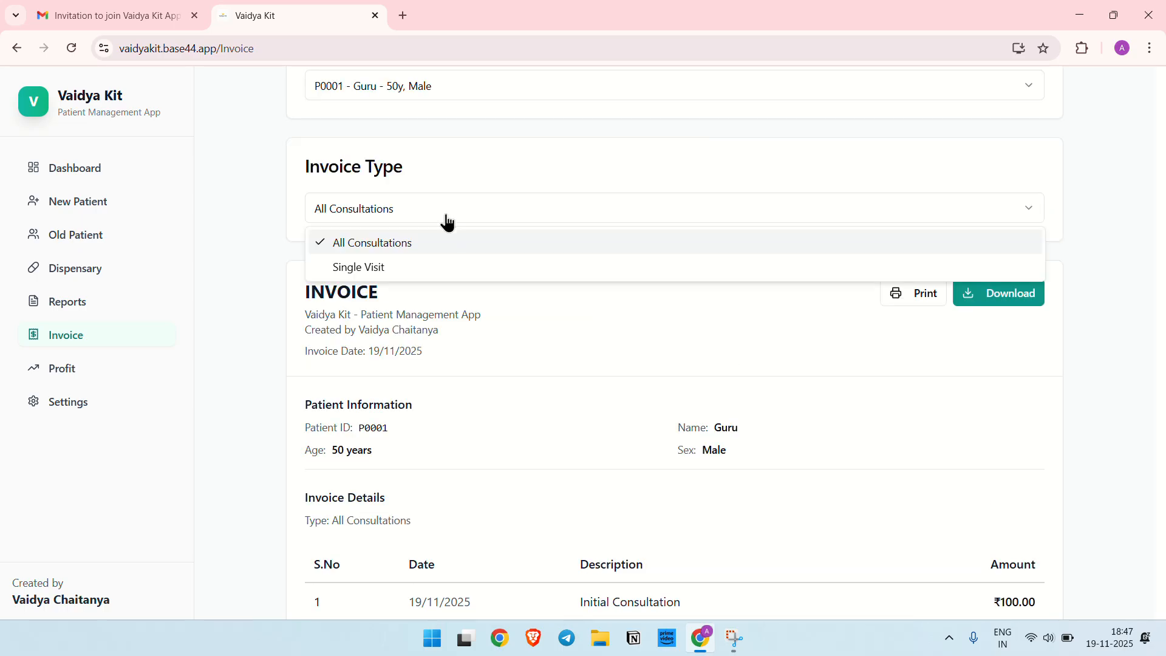
{"action": "left_click", "coordinate": [349, 268]}
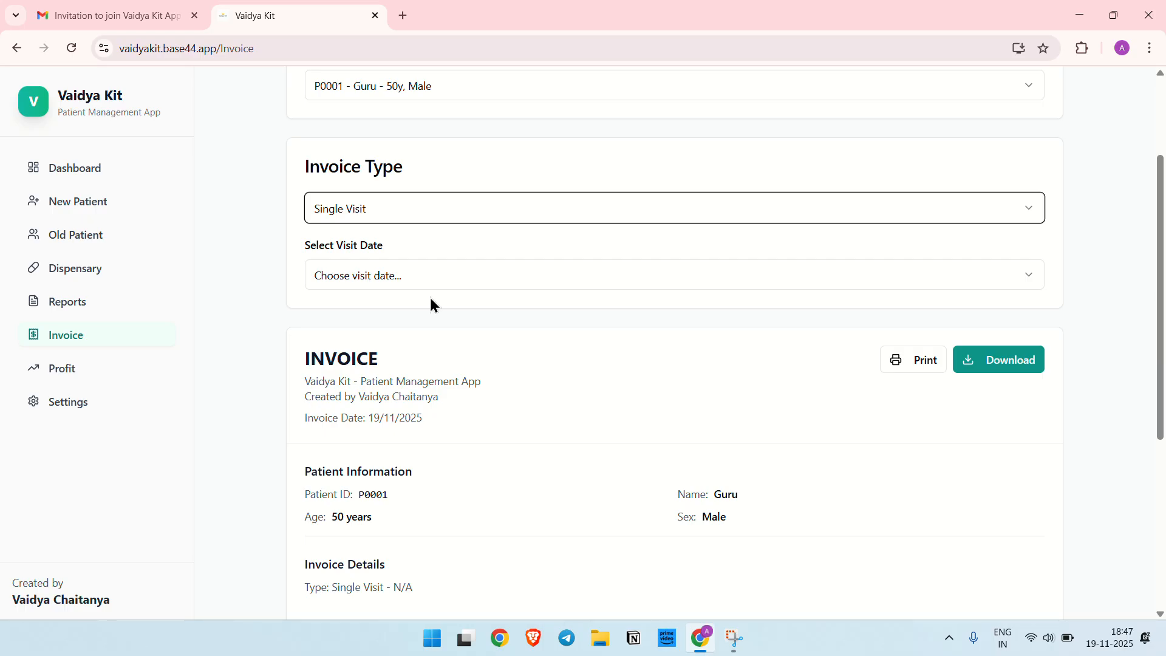
{"action": "left_click", "coordinate": [403, 283]}
{"action": "left_click", "coordinate": [401, 333]}
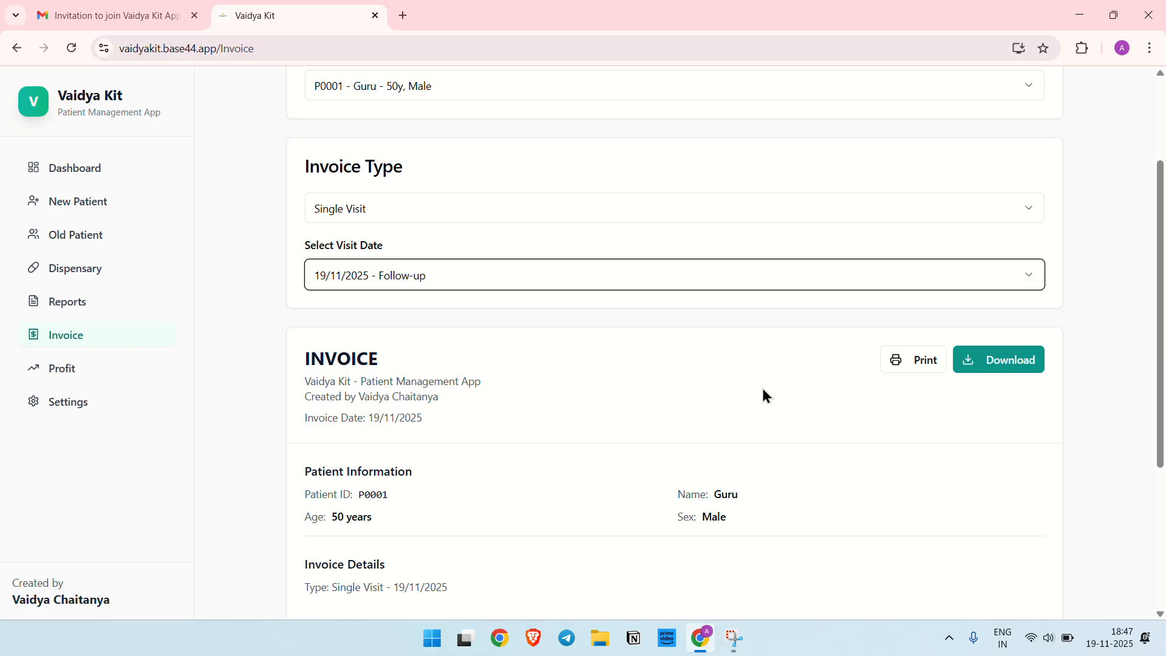
{"action": "scroll", "coordinate": [763, 392], "scroll_direction": "down", "scroll_amount": 4}
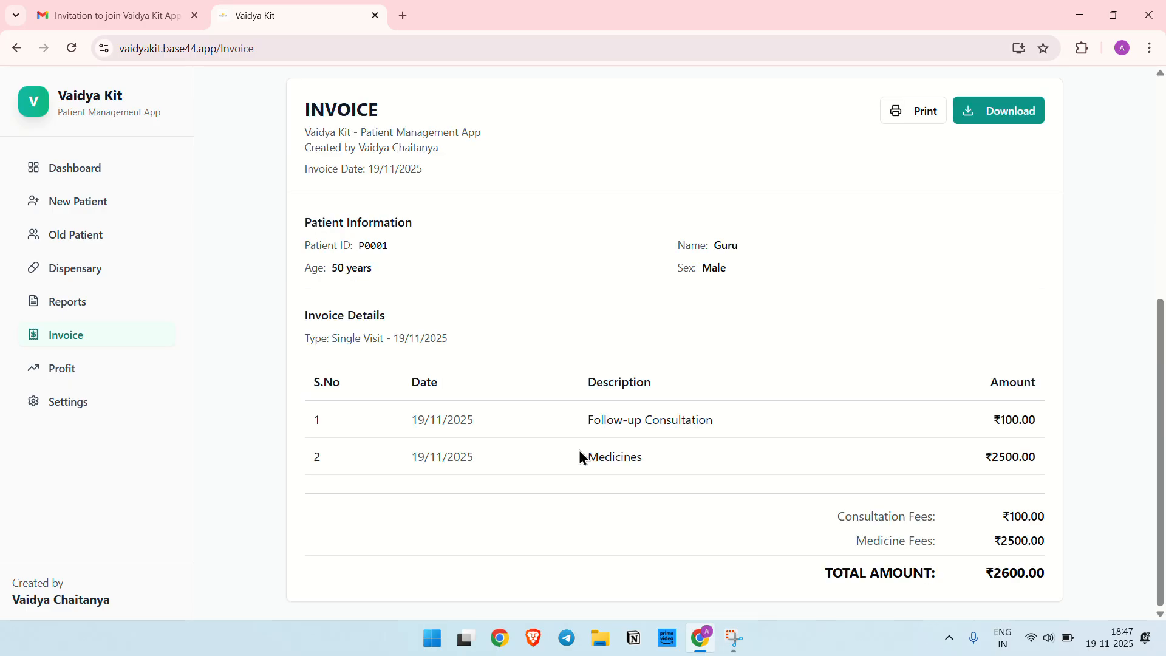
- Open the Profit Analysis and examine its monthly revenue and profit trend together with the month-wise breakdown
{"action": "left_click", "coordinate": [503, 24]}
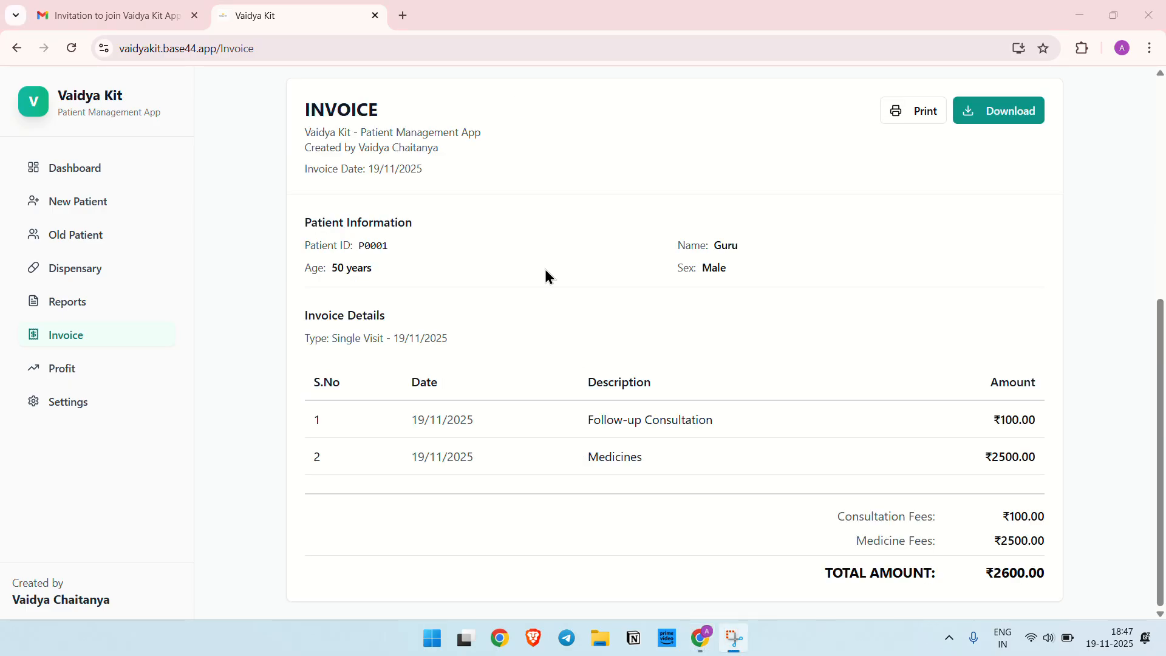
{"action": "left_click", "coordinate": [69, 377]}
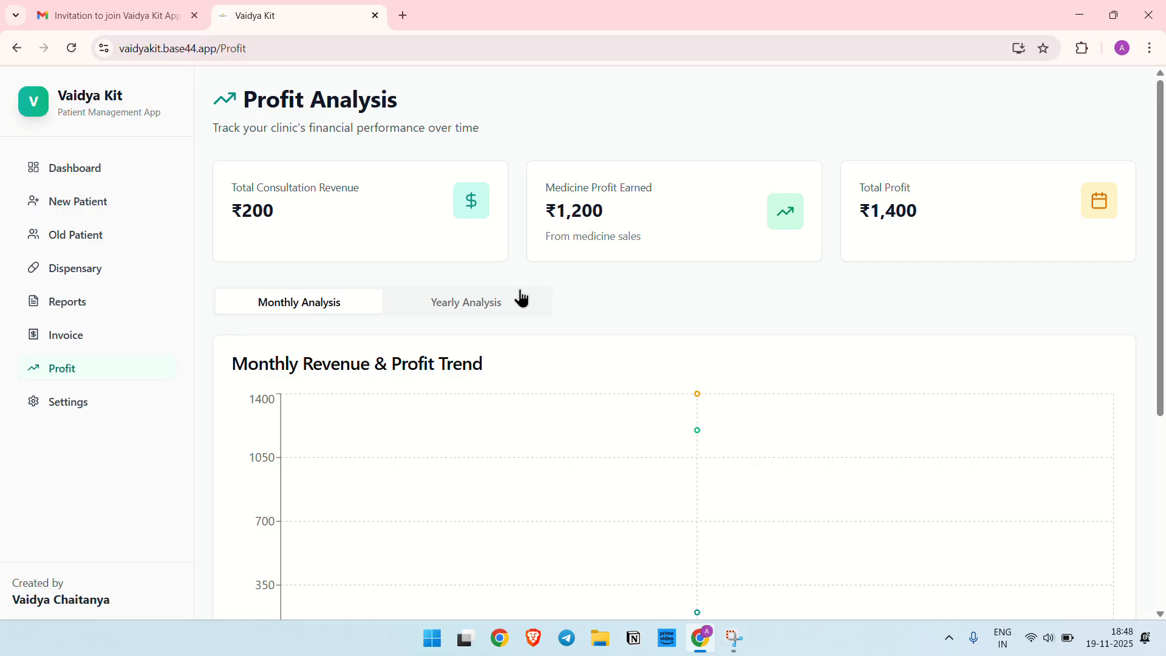
{"action": "scroll", "coordinate": [501, 399], "scroll_direction": "down", "scroll_amount": 5}
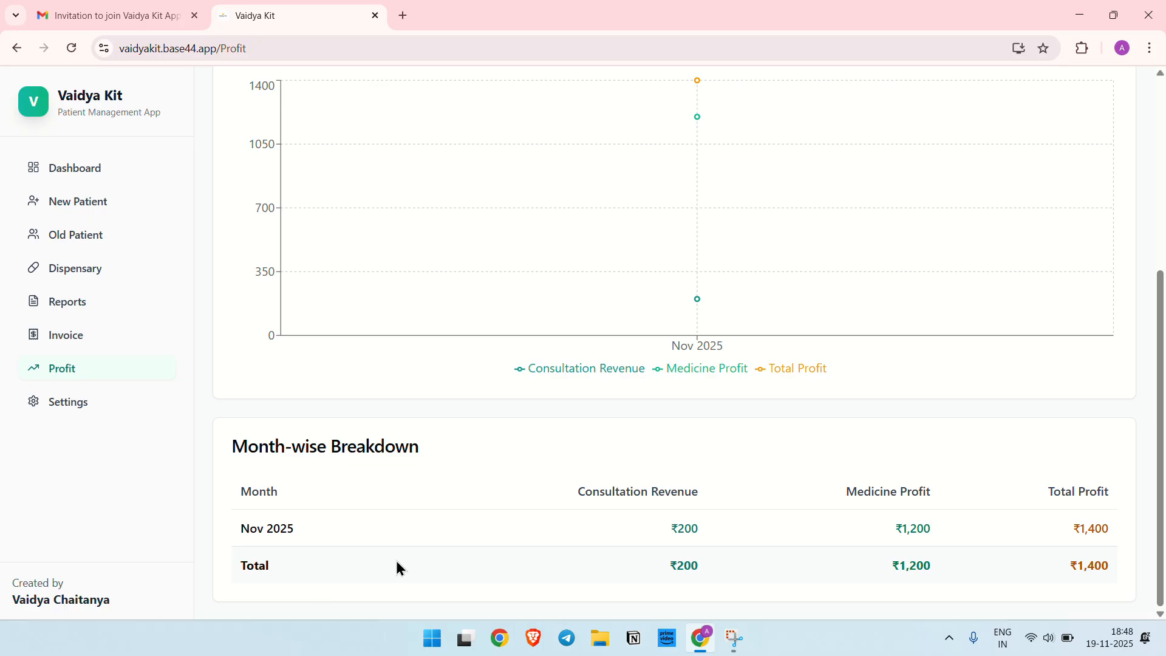
- Review the practice data deletion warning in Settings, and return to the Dashboard overview of the medical practice
{"action": "left_click", "coordinate": [79, 411]}
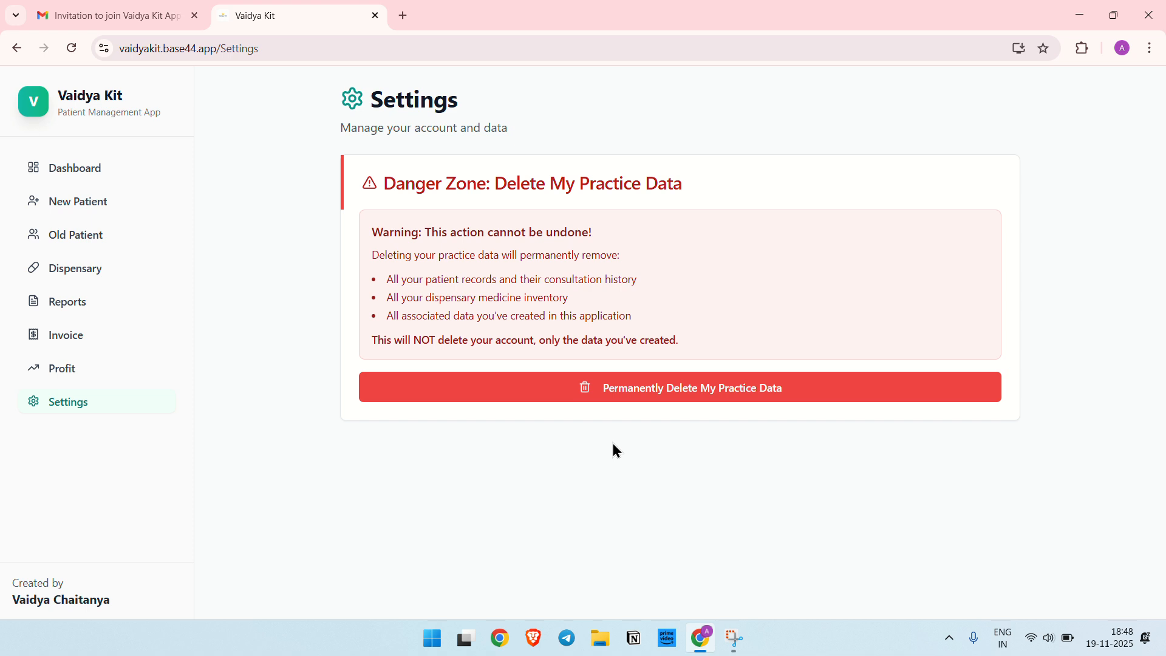
{"action": "left_click", "coordinate": [78, 177]}
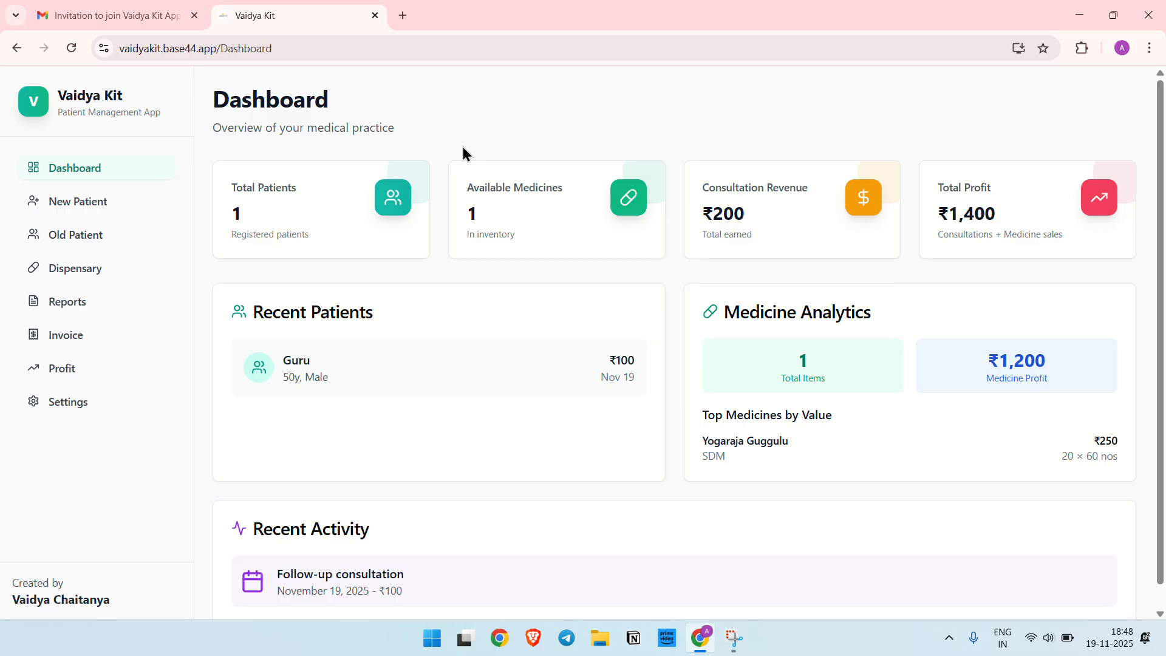
- Open a blank New Patient Registration and look through its sections, including Chief Complaints and Medical History, without entering data
{"action": "left_click", "coordinate": [84, 211]}
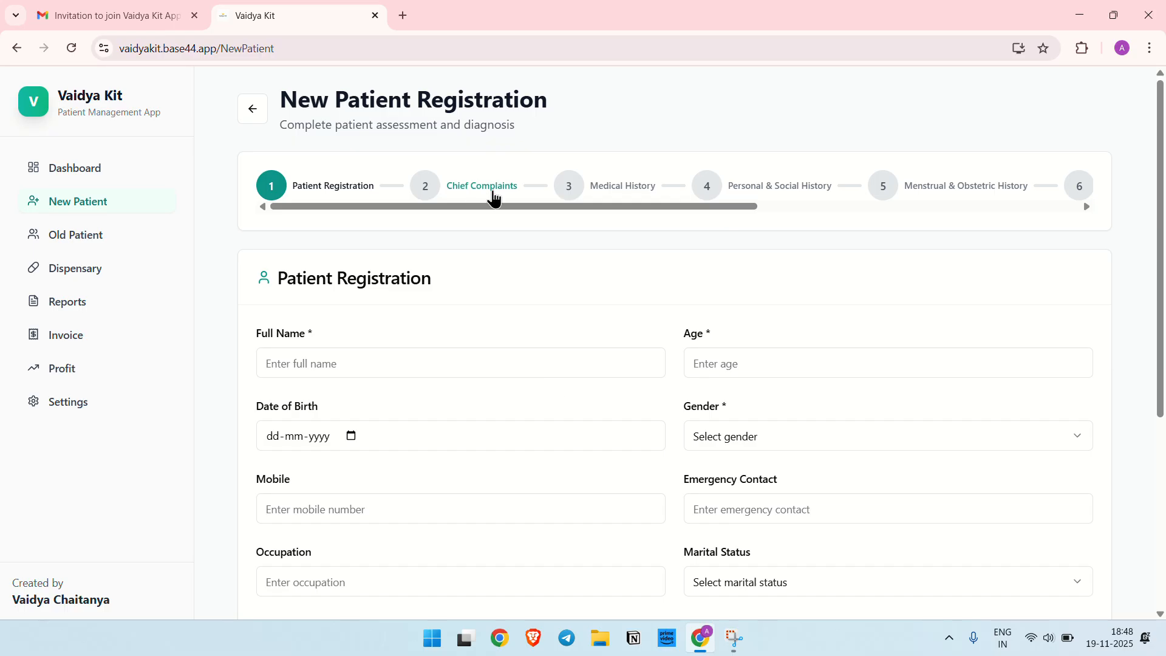
{"action": "left_click", "coordinate": [493, 195]}
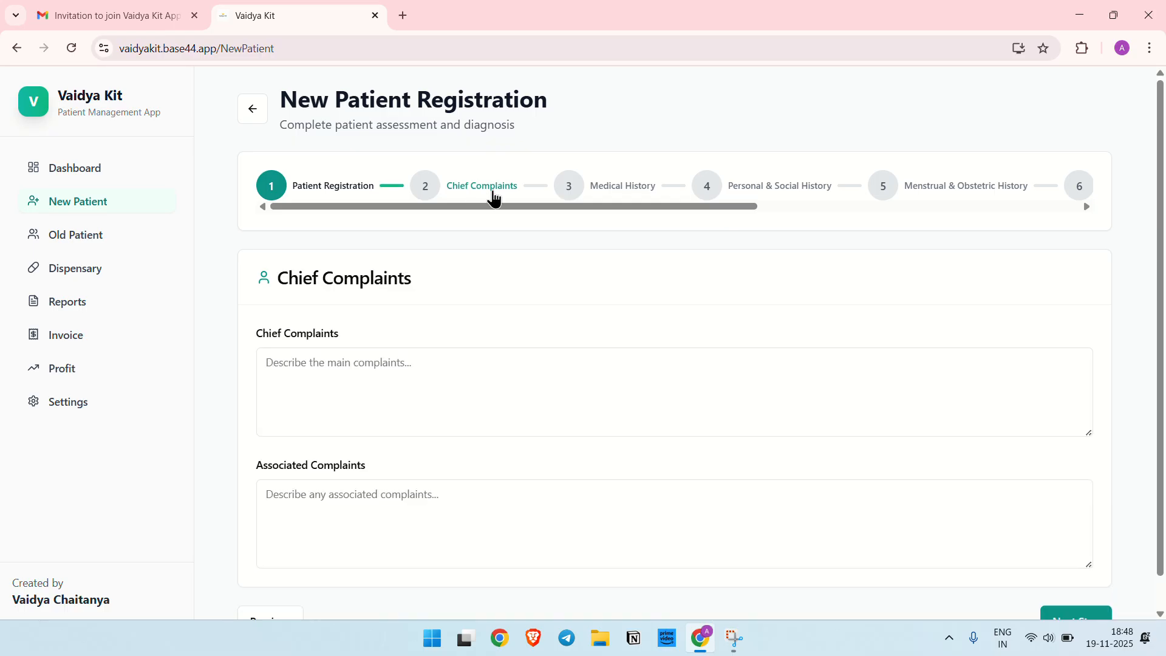
{"action": "left_click", "coordinate": [628, 185]}
{"action": "left_click", "coordinate": [338, 194]}
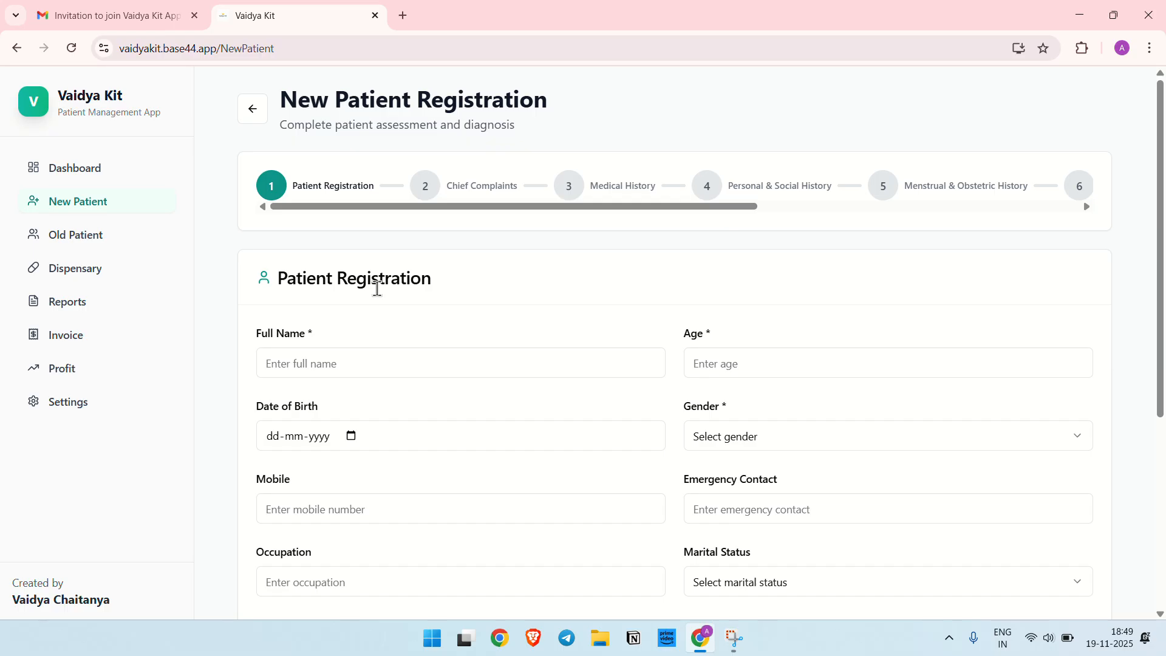
{"action": "scroll", "coordinate": [830, 179], "scroll_direction": "right", "scroll_amount": 5}
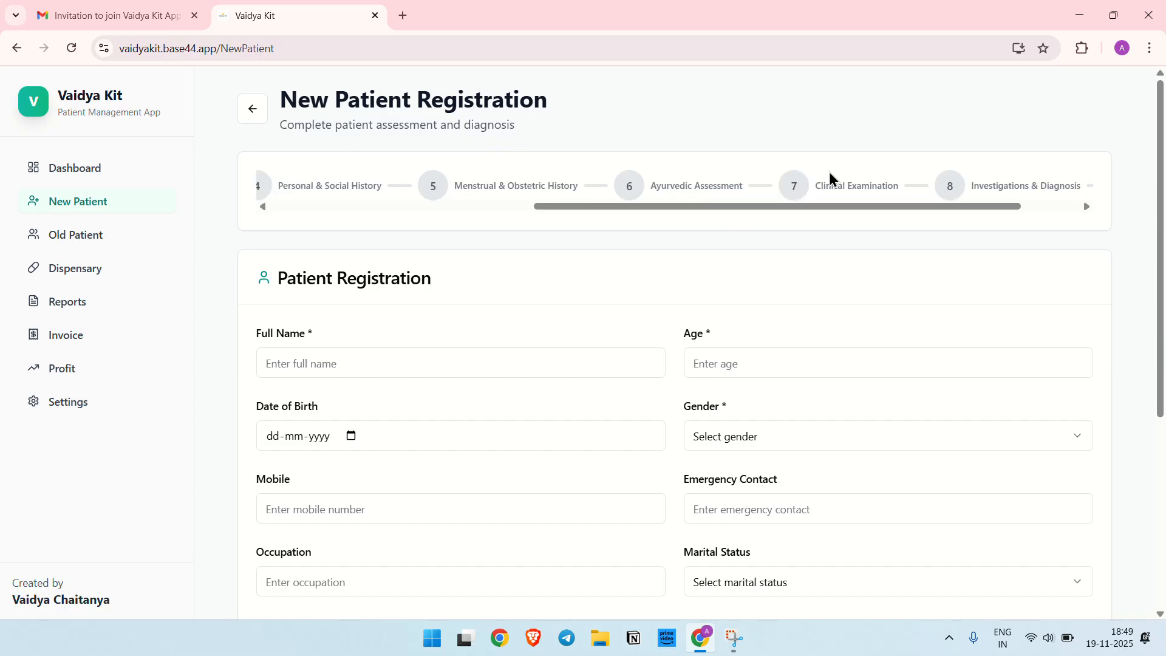
{"action": "scroll", "coordinate": [830, 180], "scroll_direction": "left", "scroll_amount": 5}
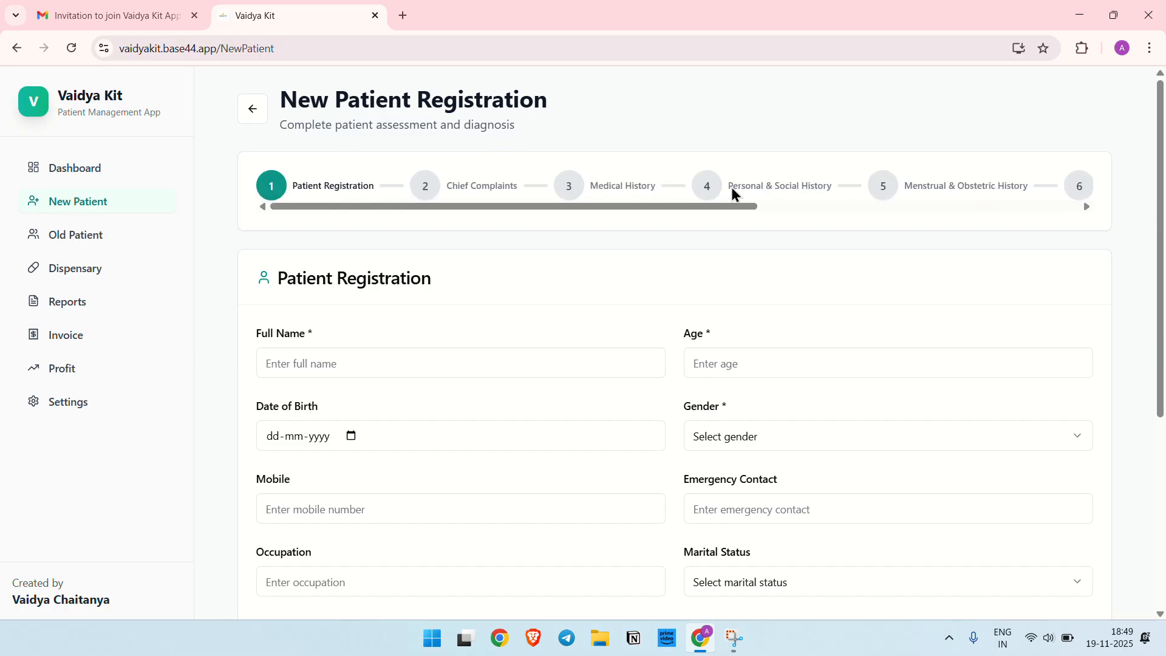